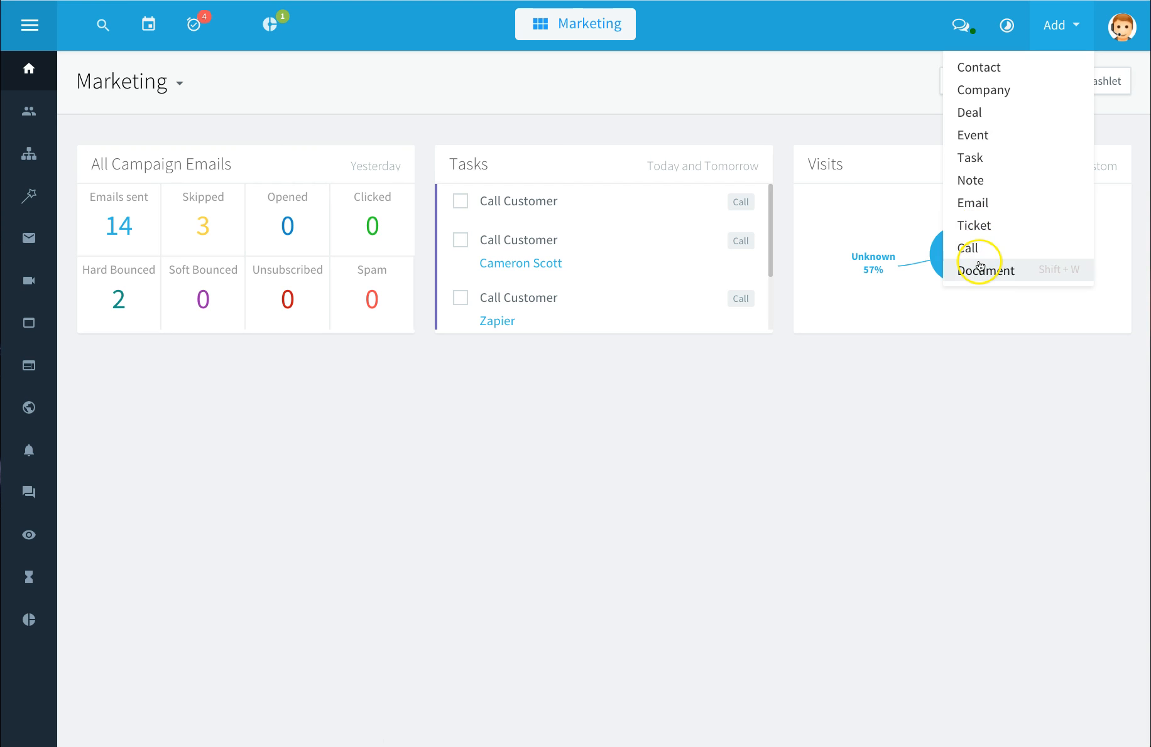
Step: Add a Campaign Stats dashlet to the Marketing dashboard
left_click(1123, 31)
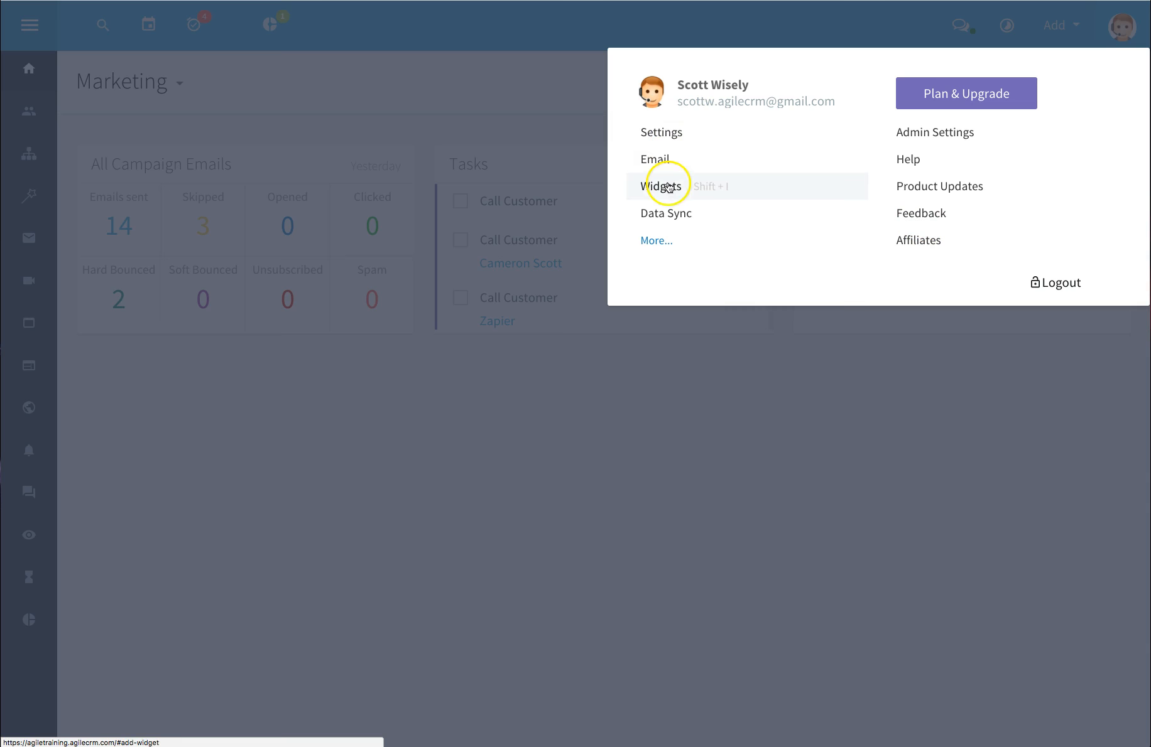
left_click(581, 83)
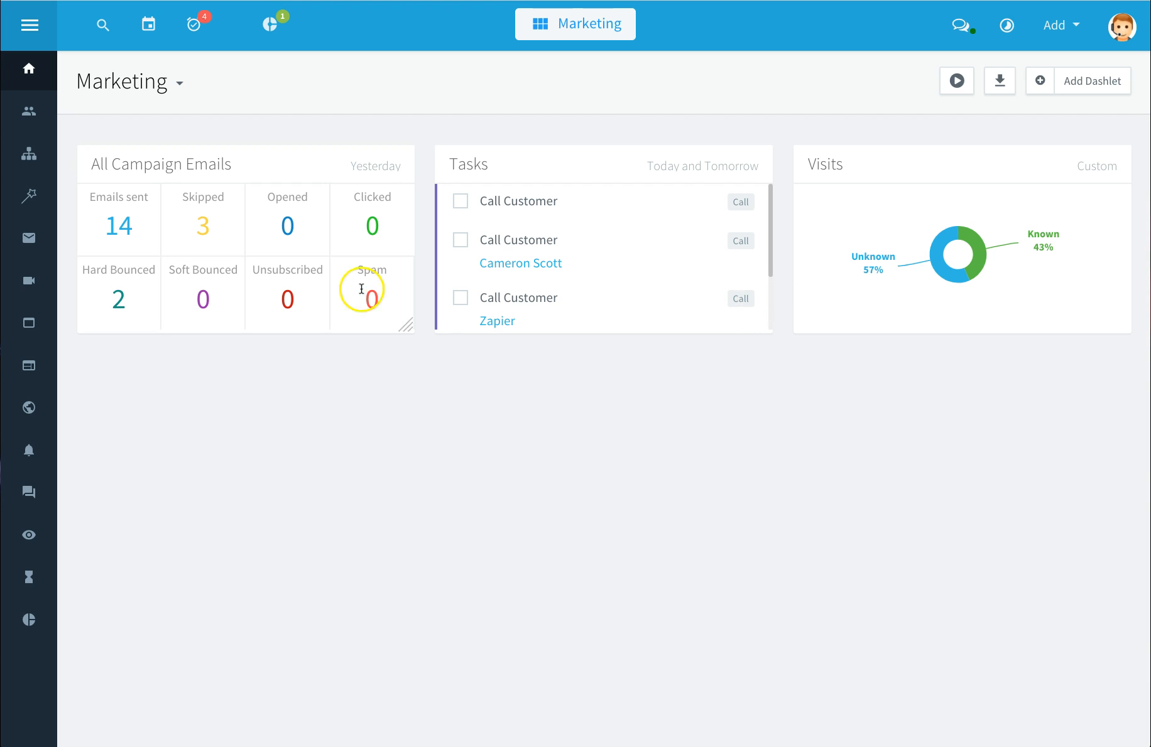
left_click(1094, 84)
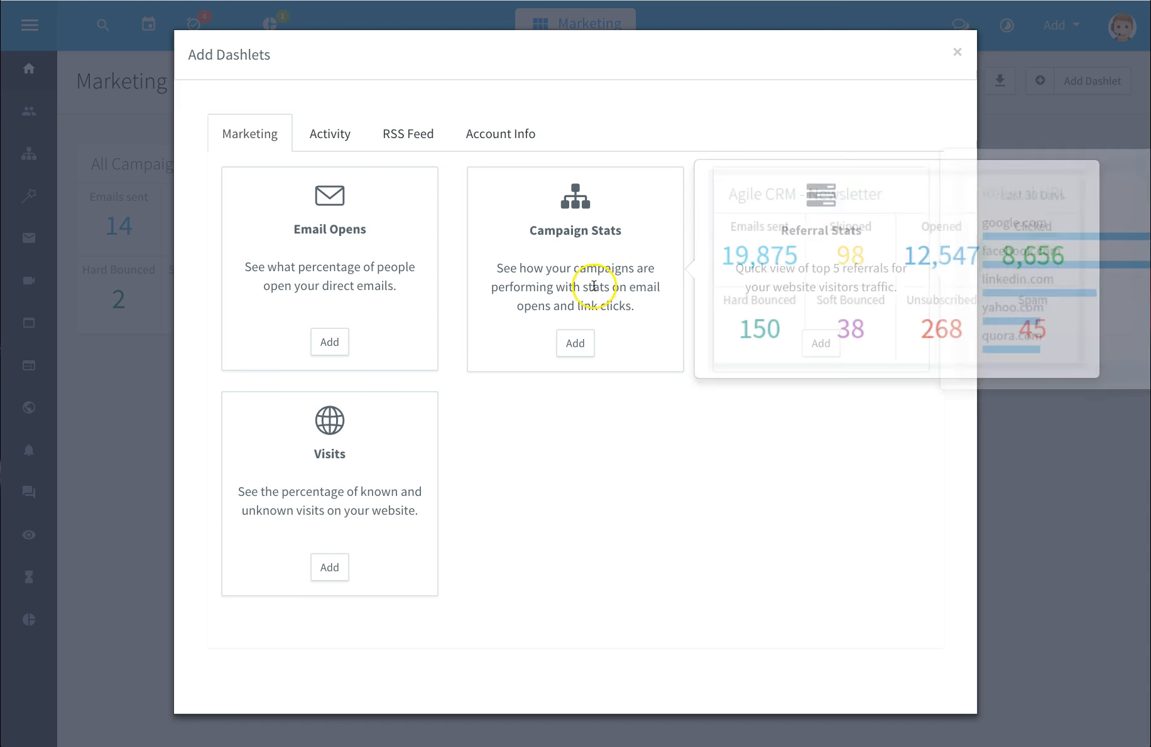
left_click(575, 342)
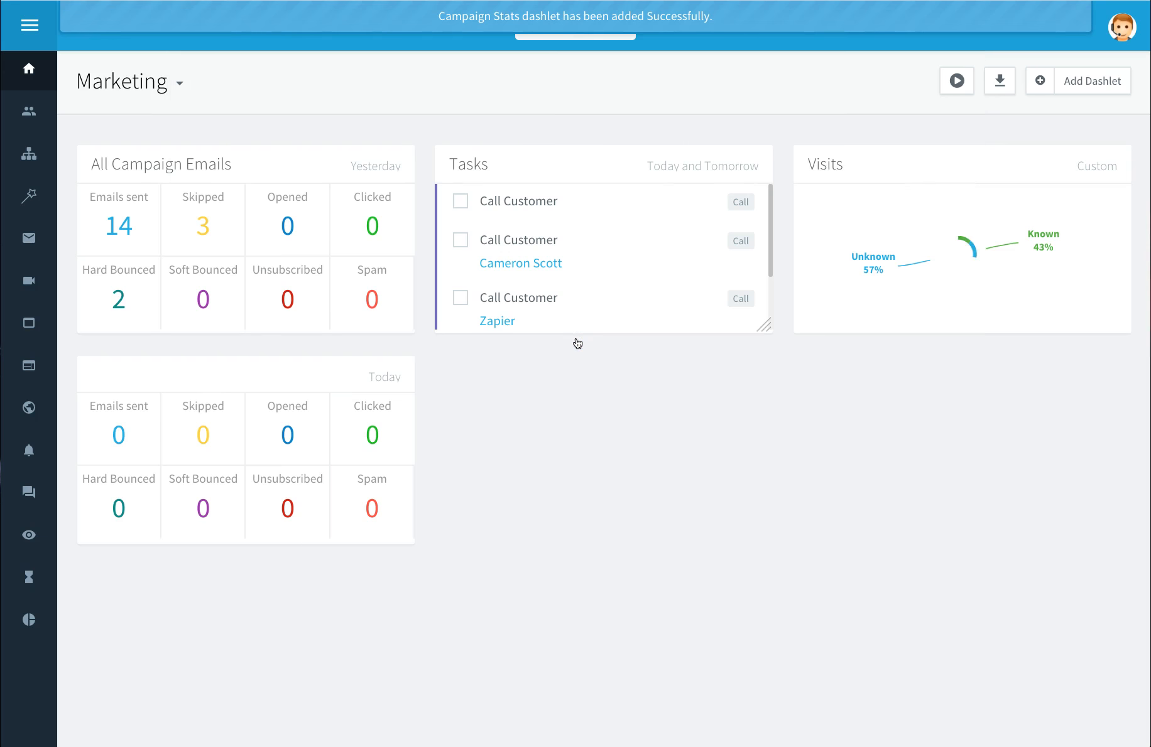
Step: Open the new Campaign Stats dashlet's settings and close them without saving
mouse_move(395, 376)
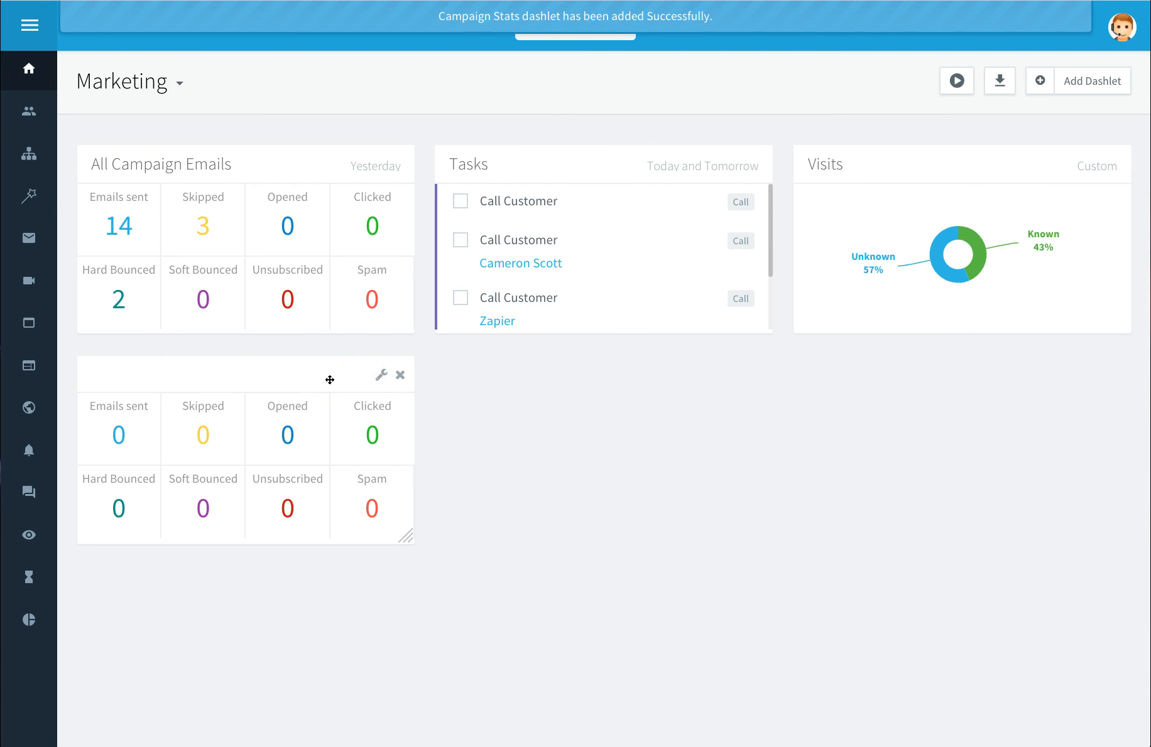
left_click(382, 377)
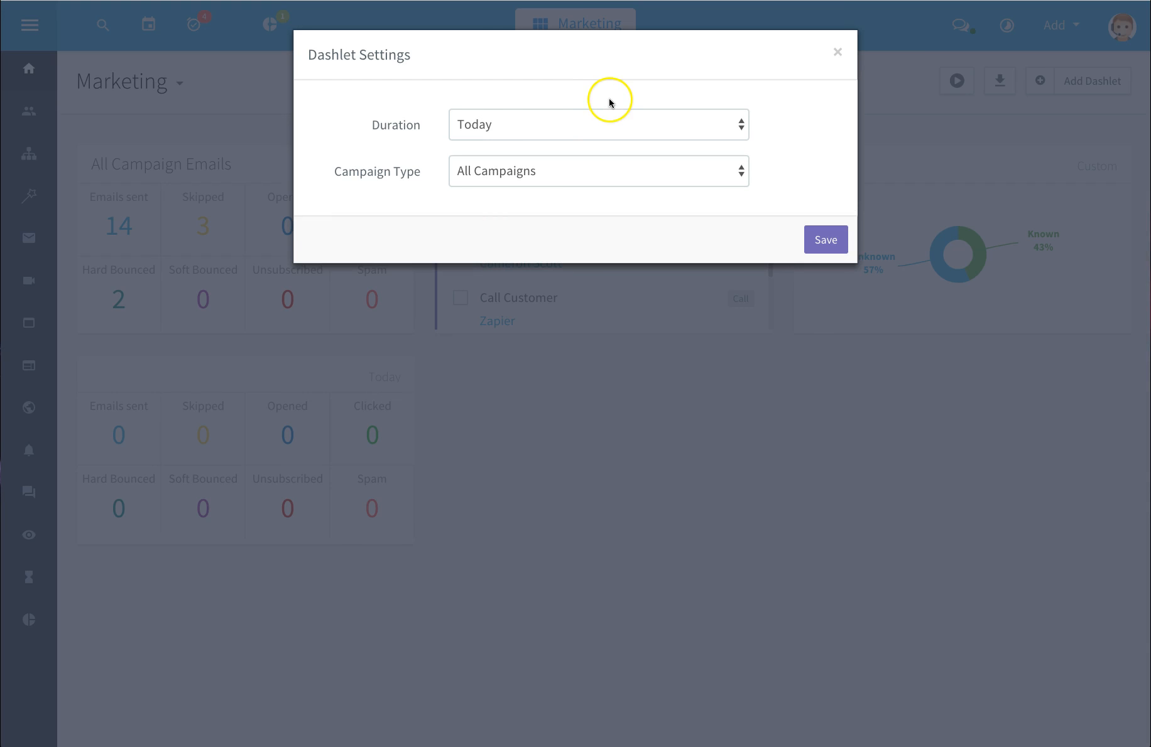
left_click(838, 54)
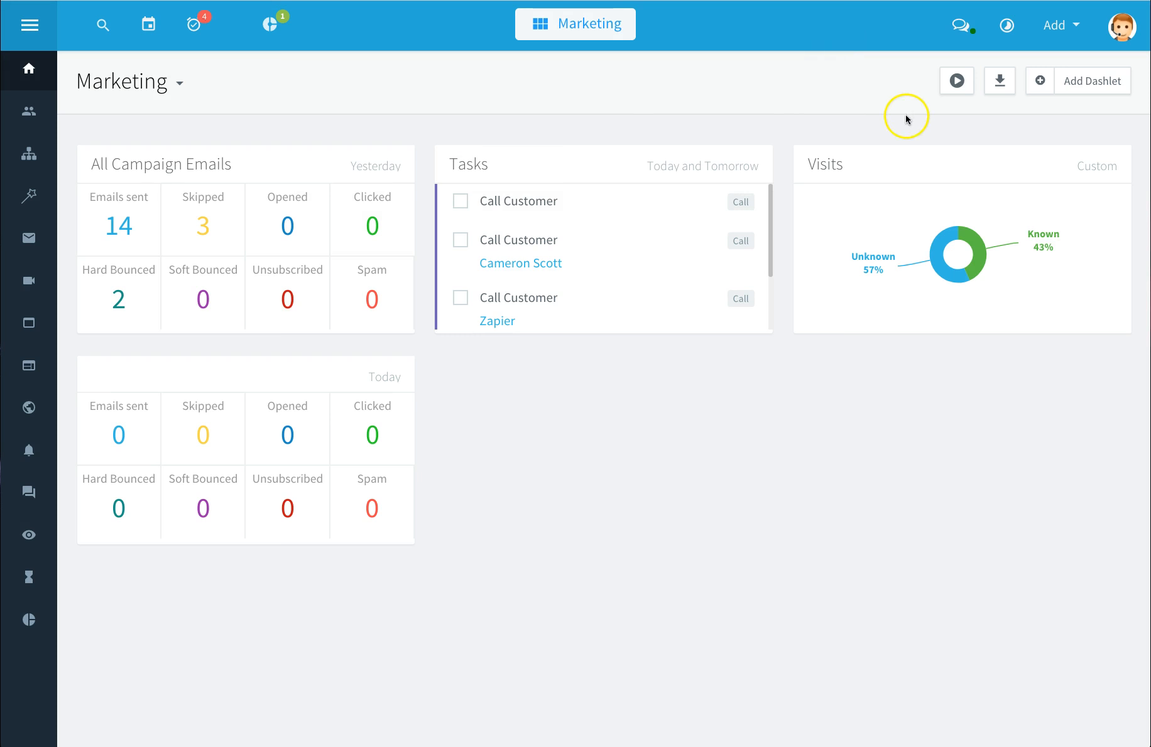
Step: Open the Contacts list and select the first three contacts
left_click(30, 113)
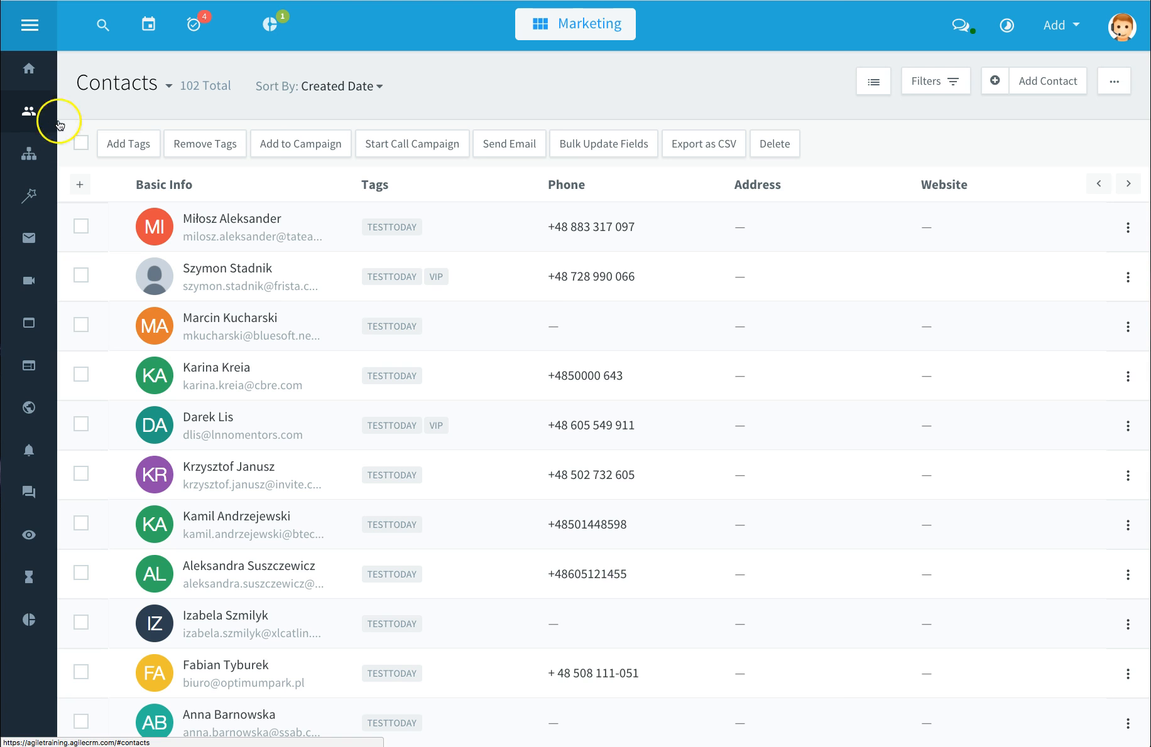
left_click(81, 143)
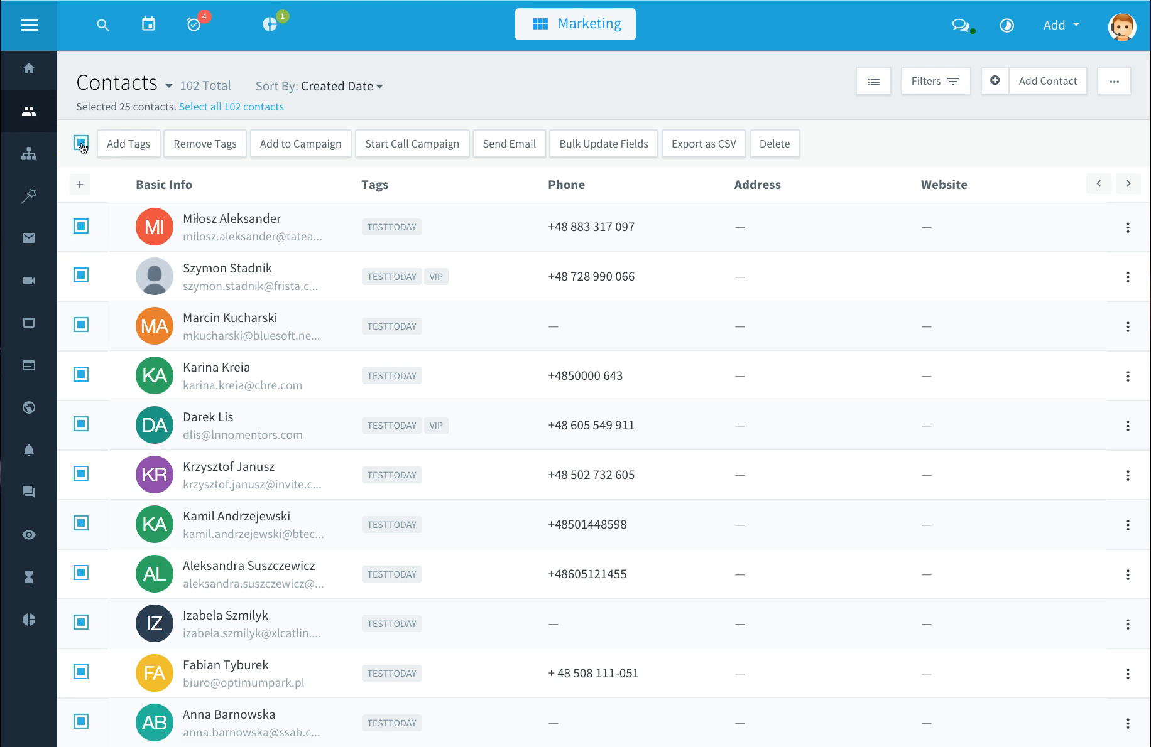
left_click(81, 144)
left_click(81, 226)
left_click(81, 278)
left_click(82, 325)
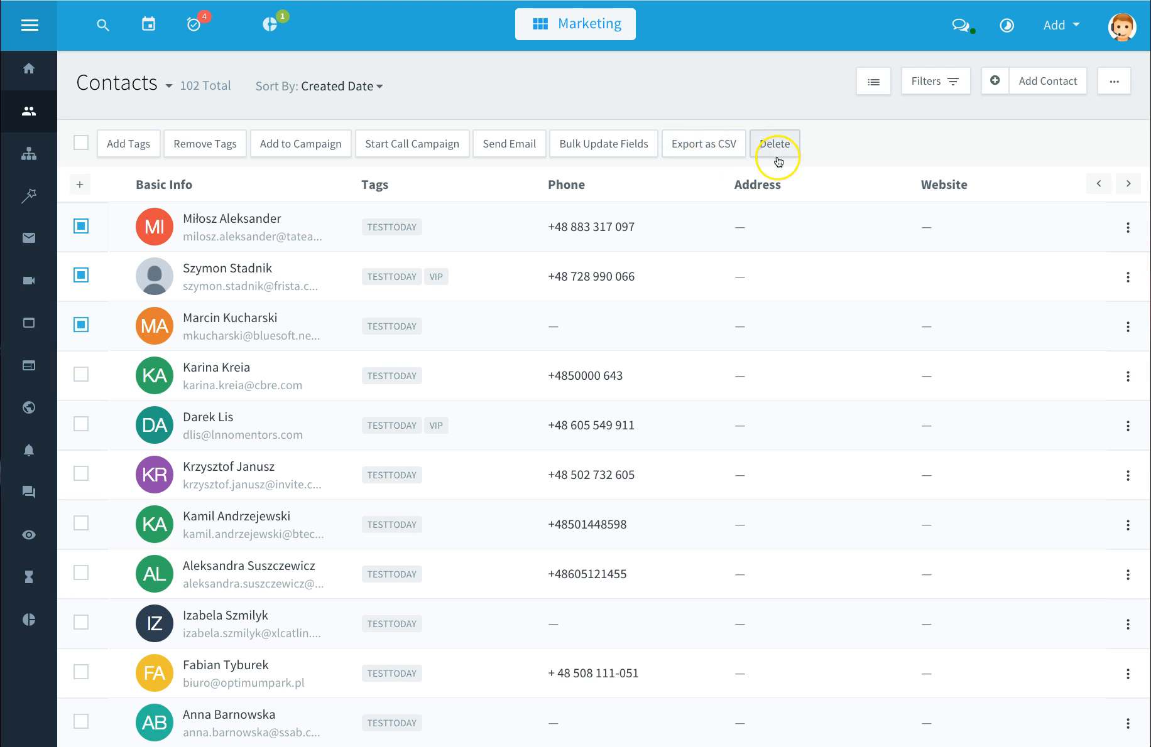
Step: Glance at the filters panel and extra options, and switch the contacts list to Grid View
left_click(948, 93)
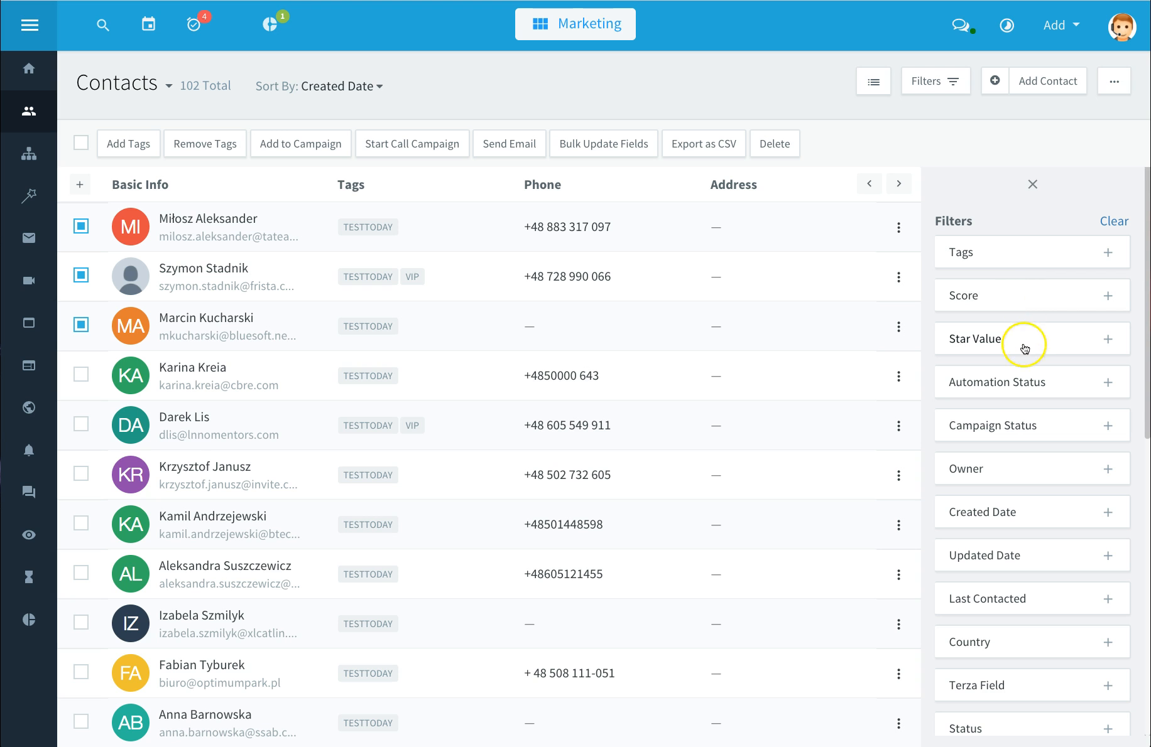
left_click(1034, 188)
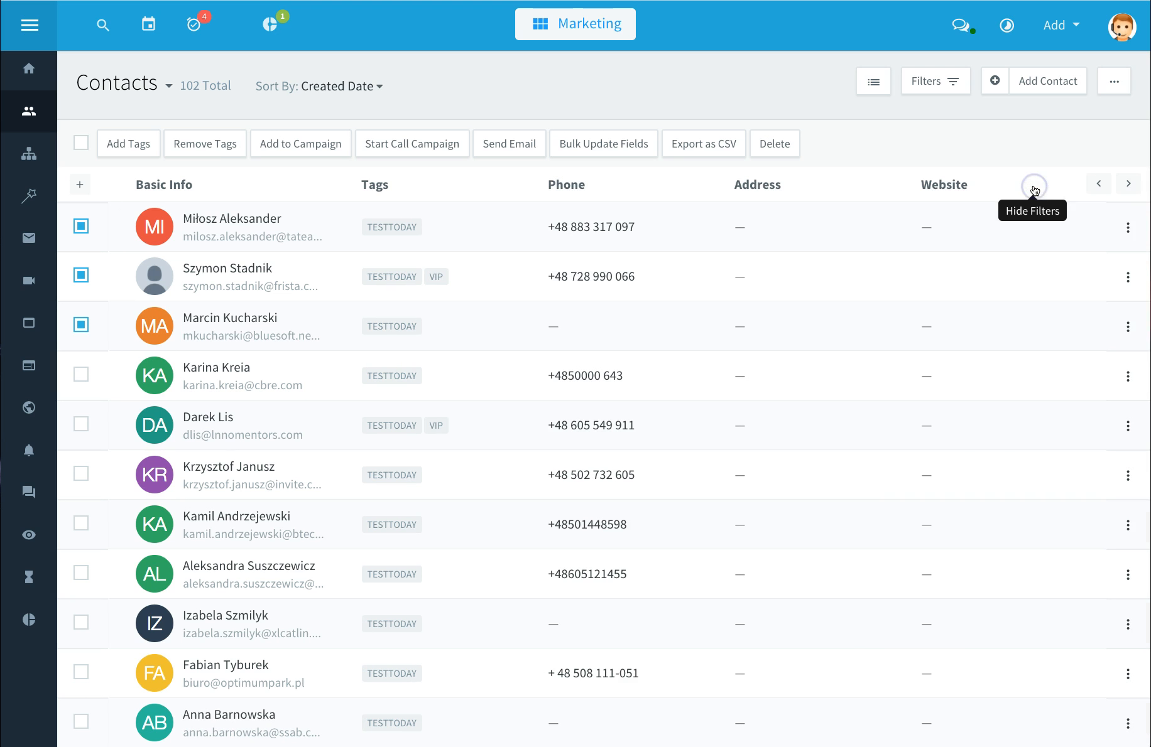
left_click(1111, 86)
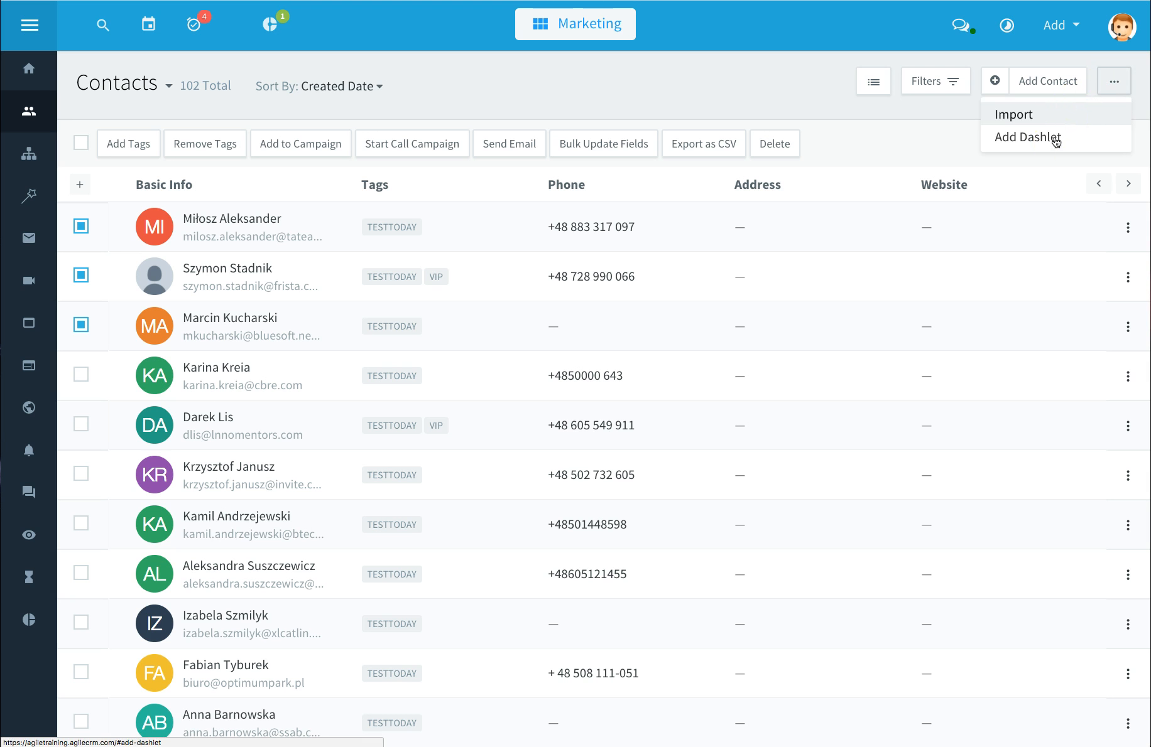
left_click(880, 91)
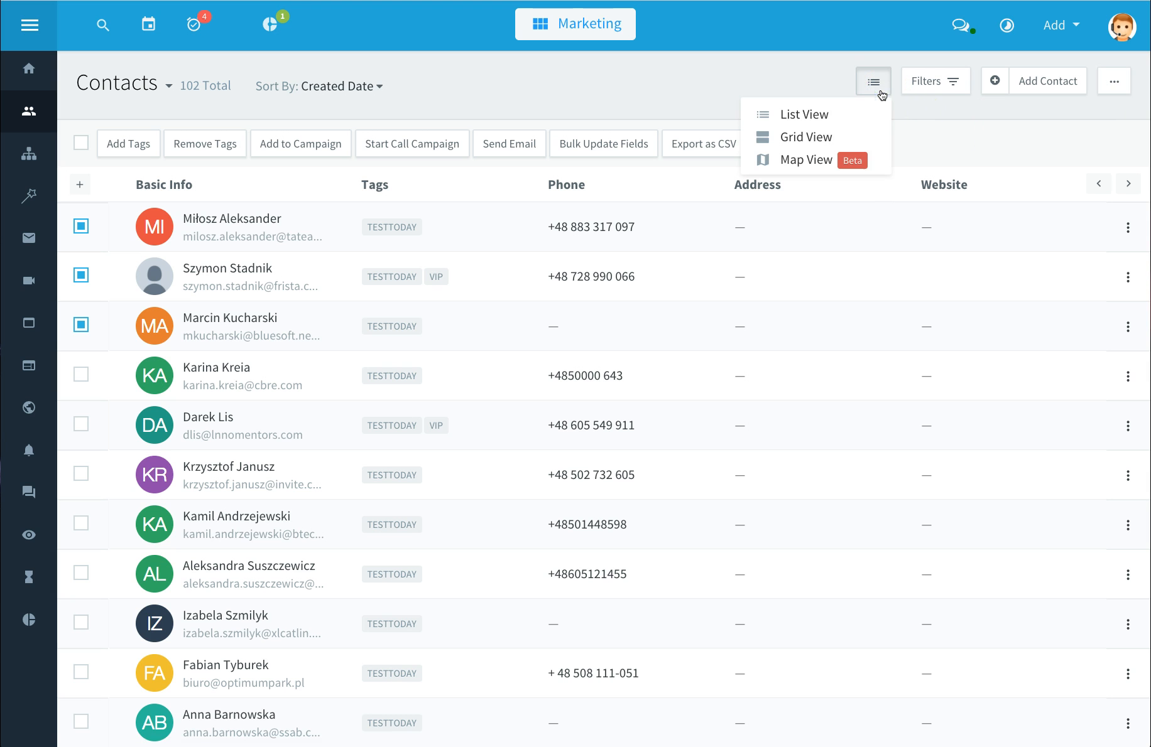
left_click(833, 138)
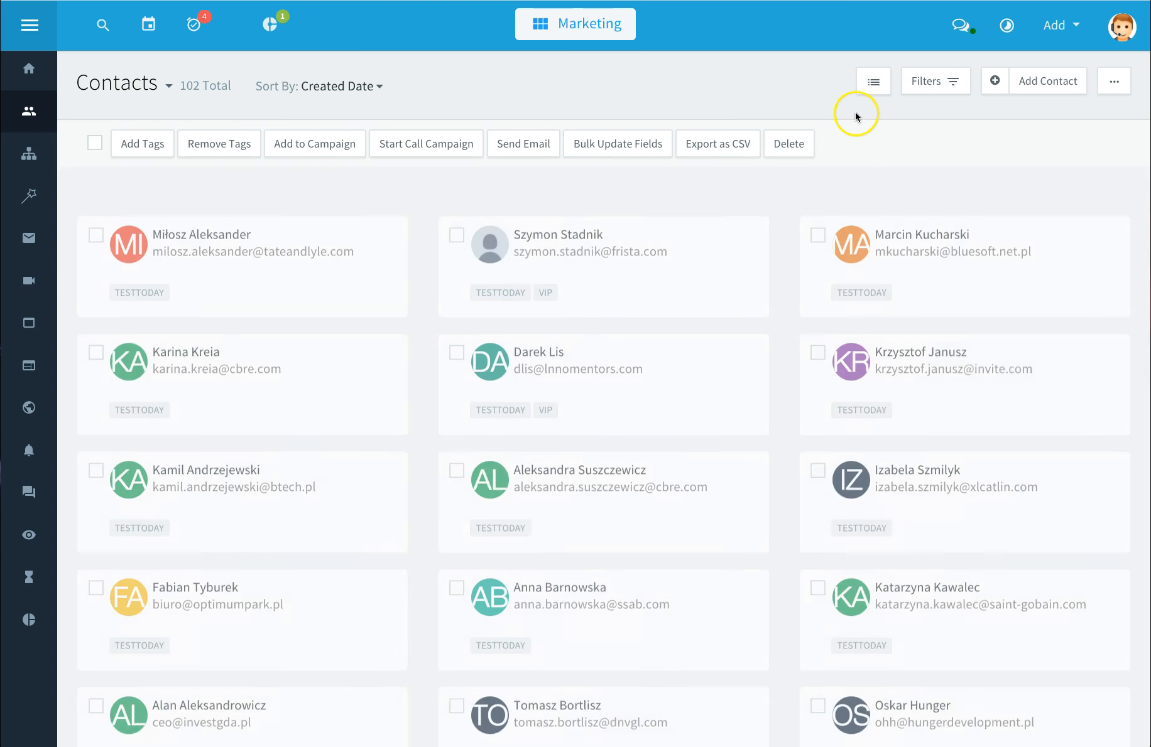
Step: Preview the contacts in Map View, allowing location access, and return to List View
left_click(867, 93)
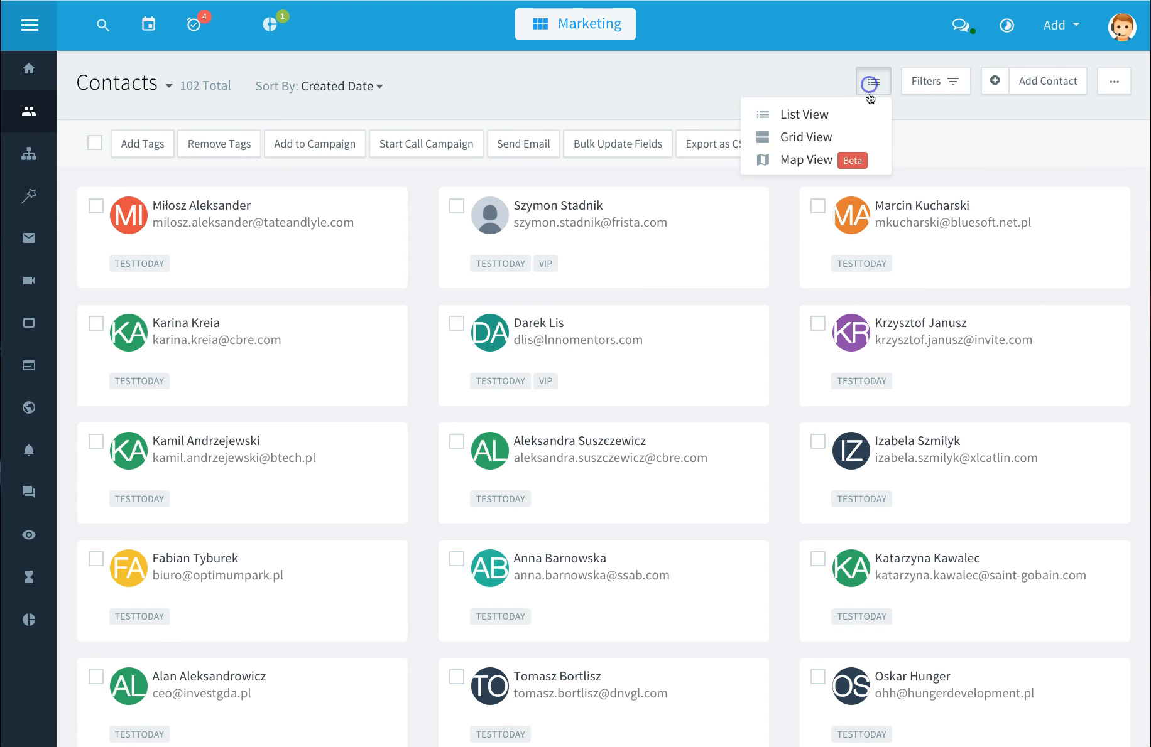
left_click(829, 161)
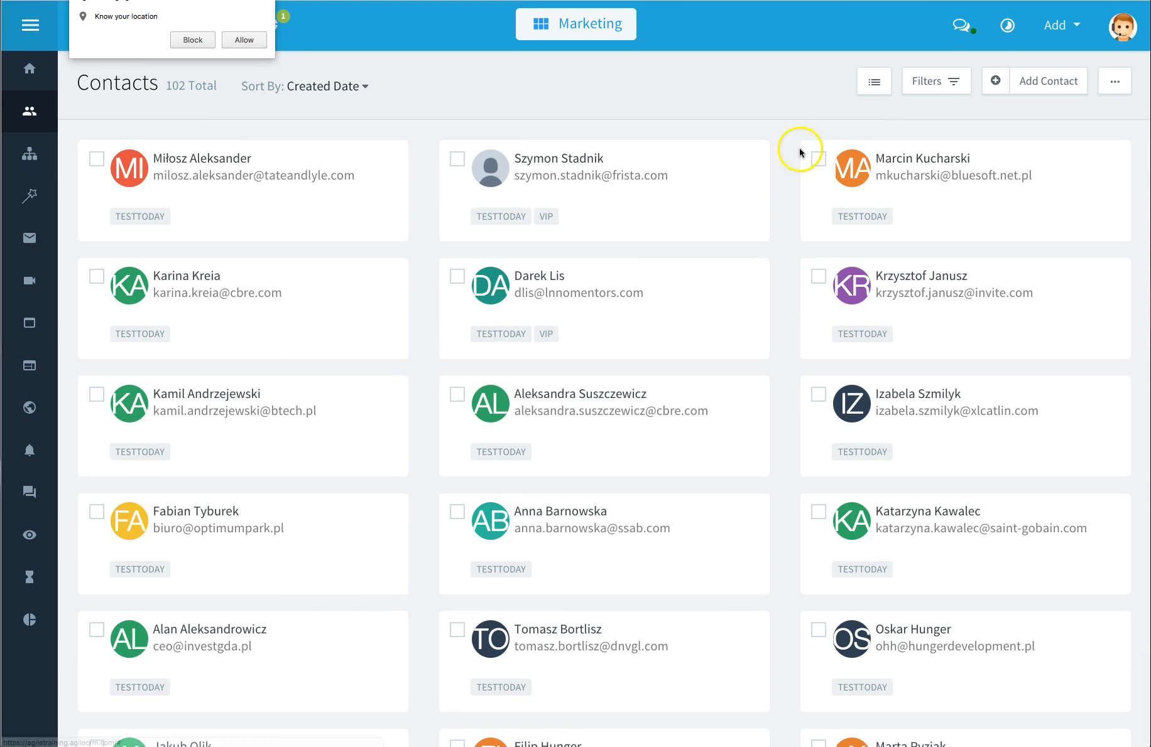
left_click(245, 40)
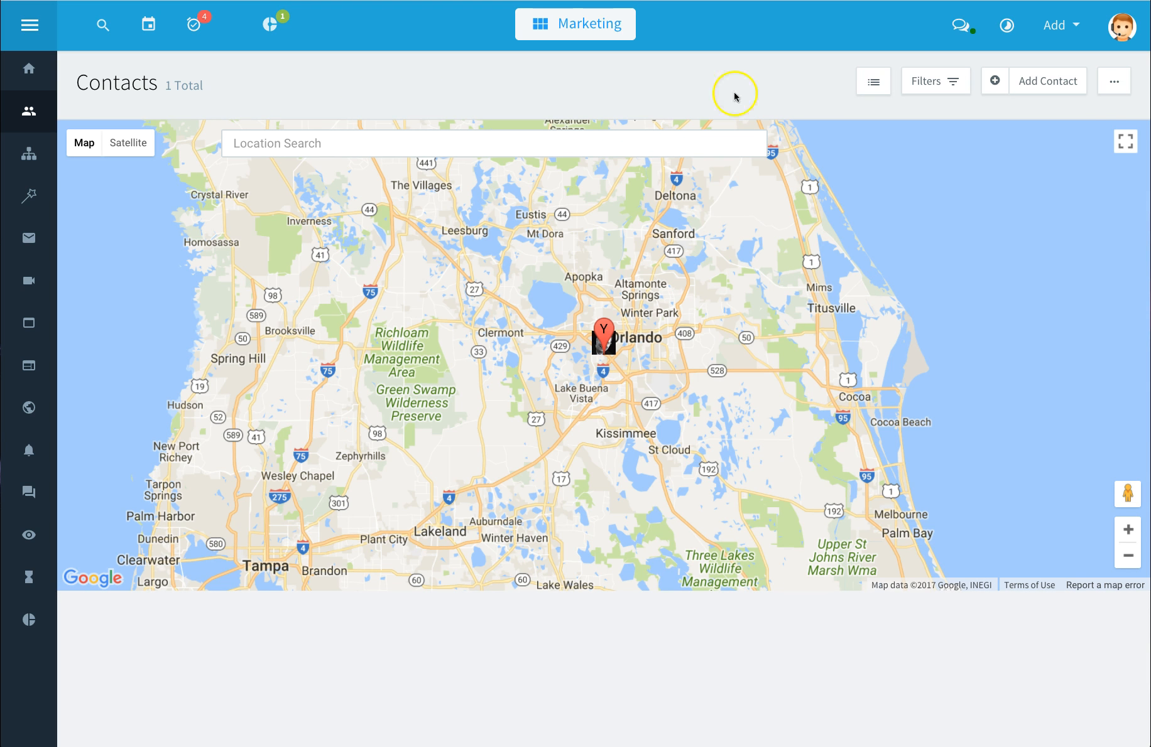
left_click(880, 84)
left_click(833, 119)
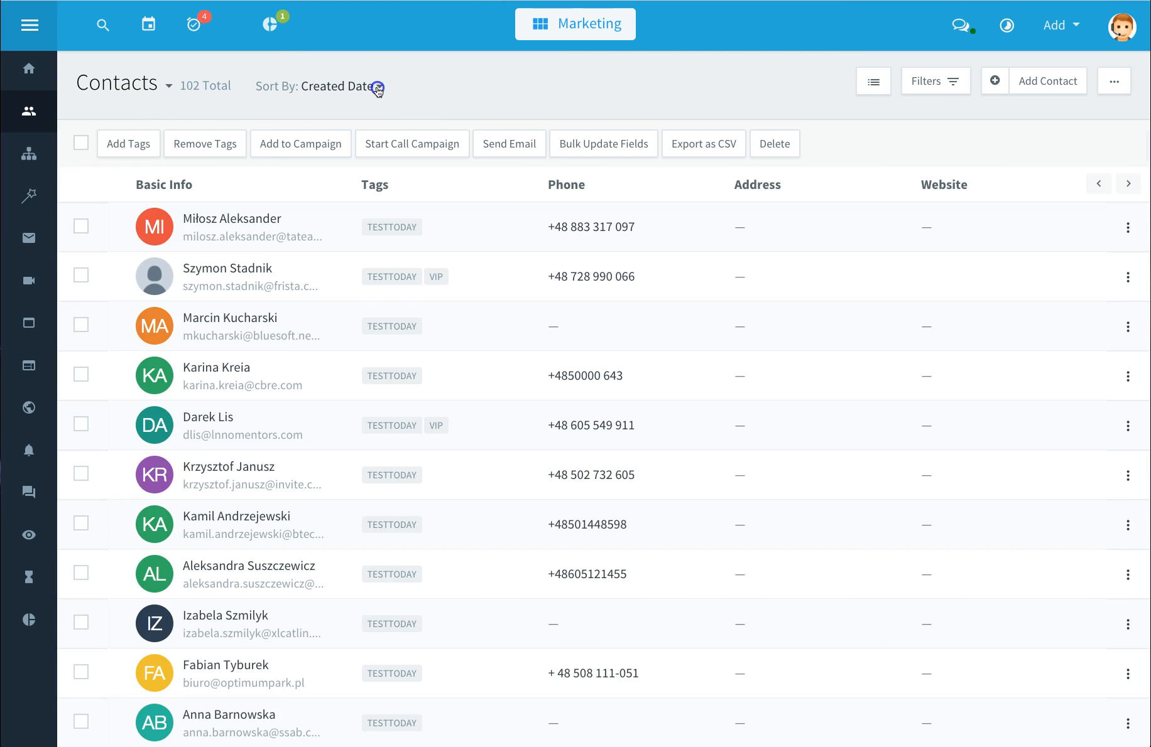
Step: Review the sort-by options and the saved contact filter lists
left_click(378, 88)
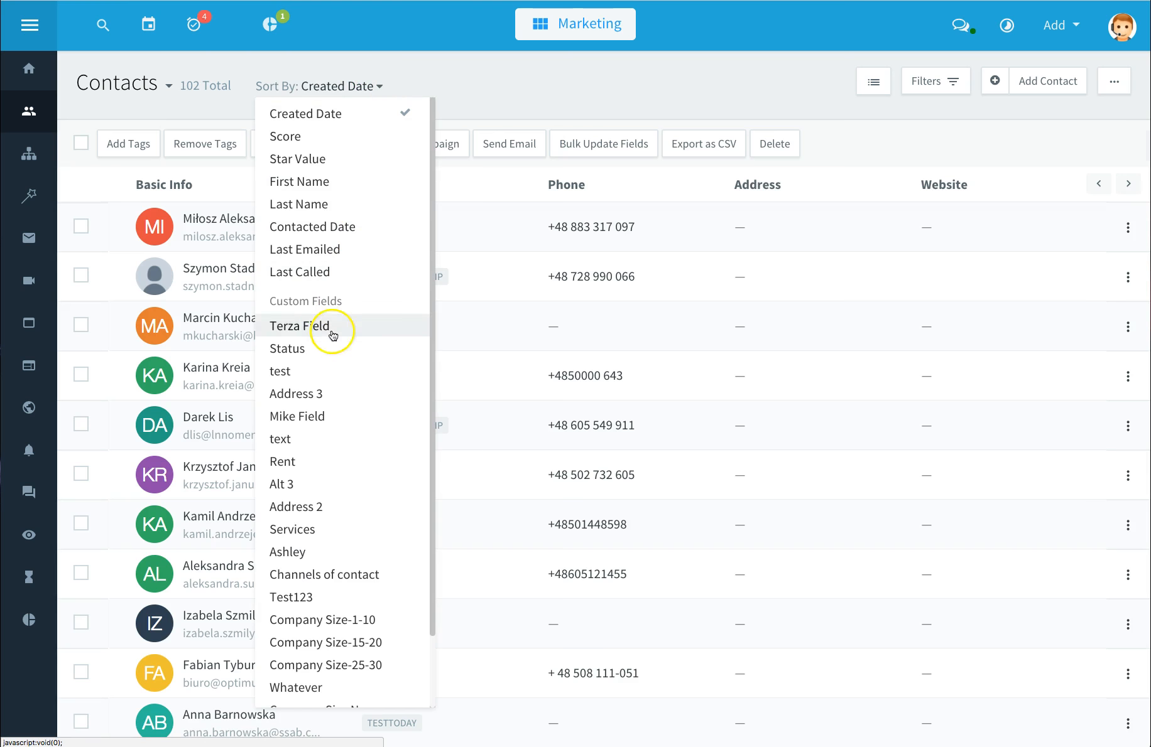
scroll(355, 506, "down", 5)
scroll(355, 506, "up", 3)
scroll(355, 507, "up", 2)
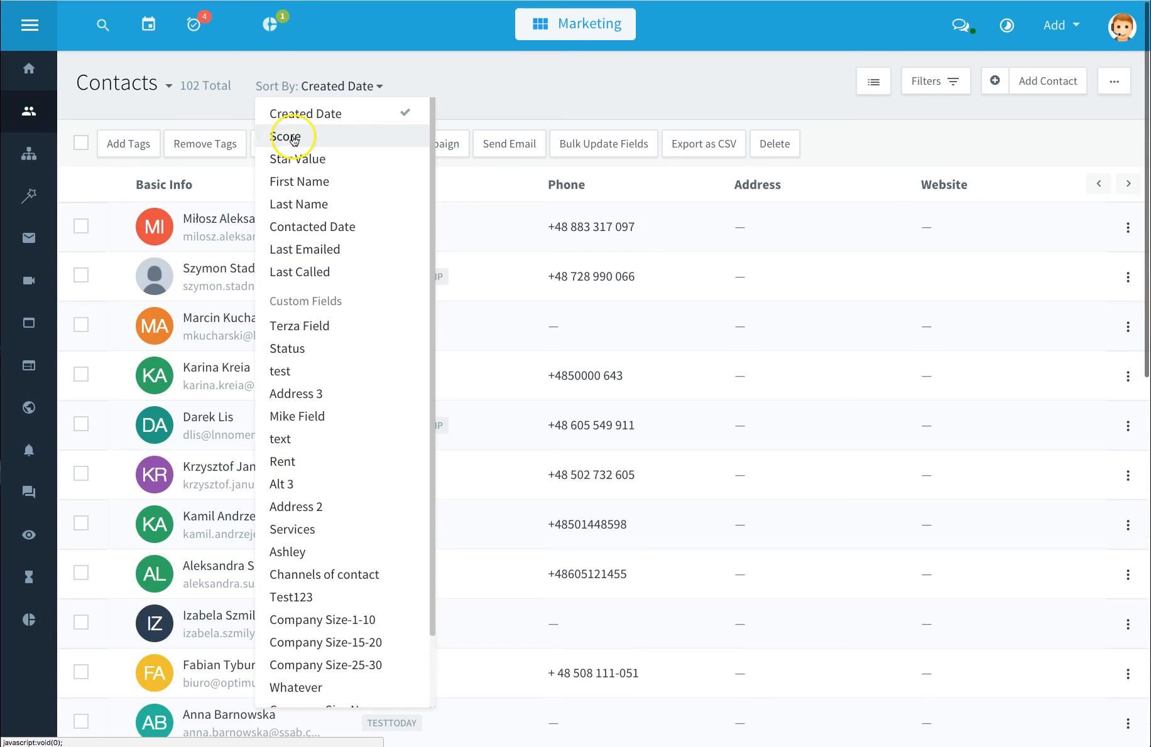
left_click(170, 88)
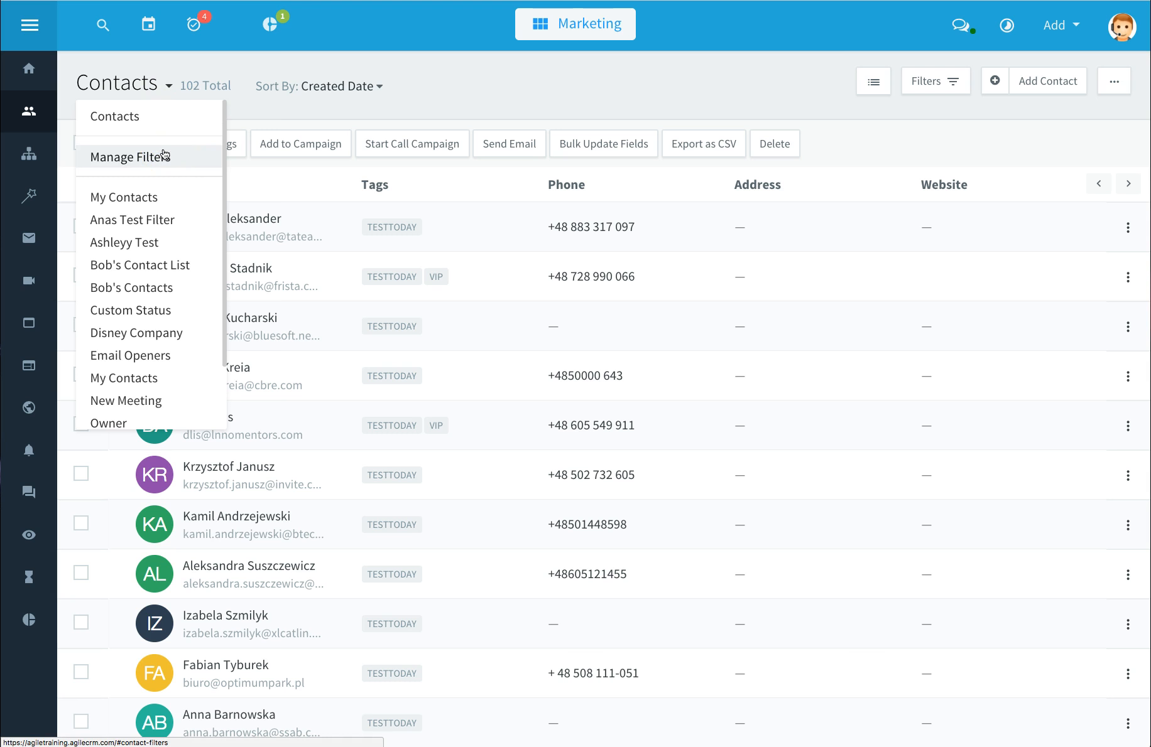
scroll(160, 221, "down", 3)
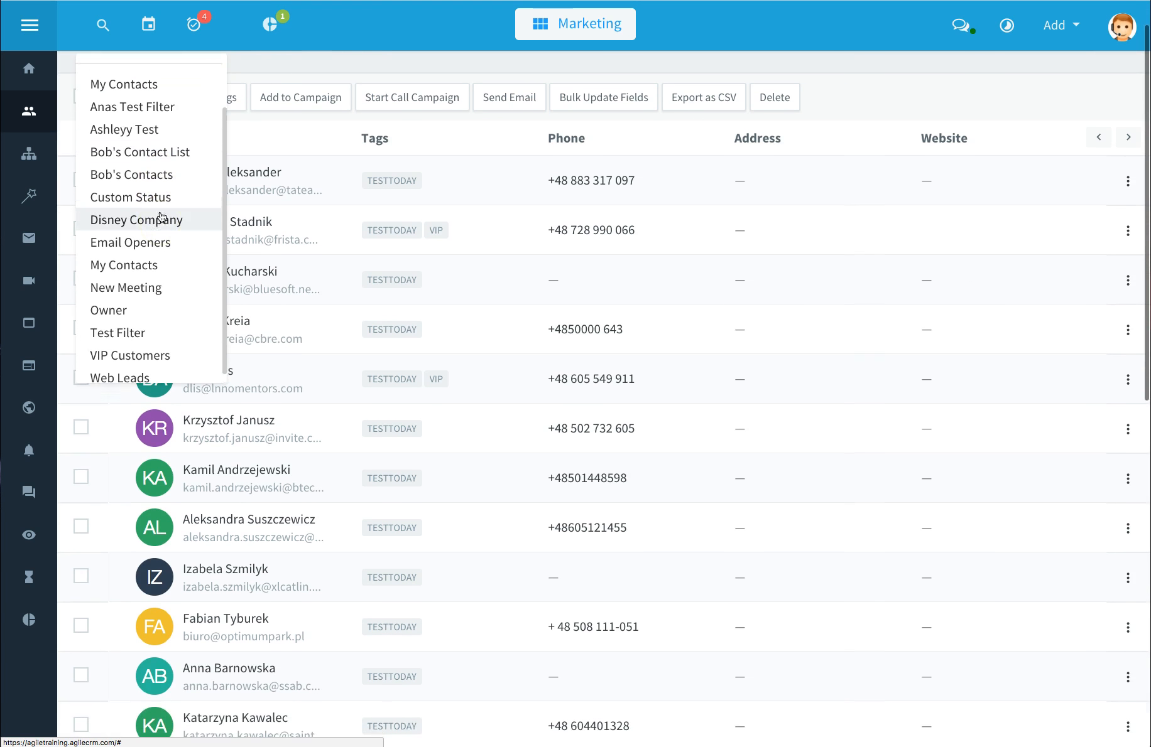
scroll(162, 218, "up", 3)
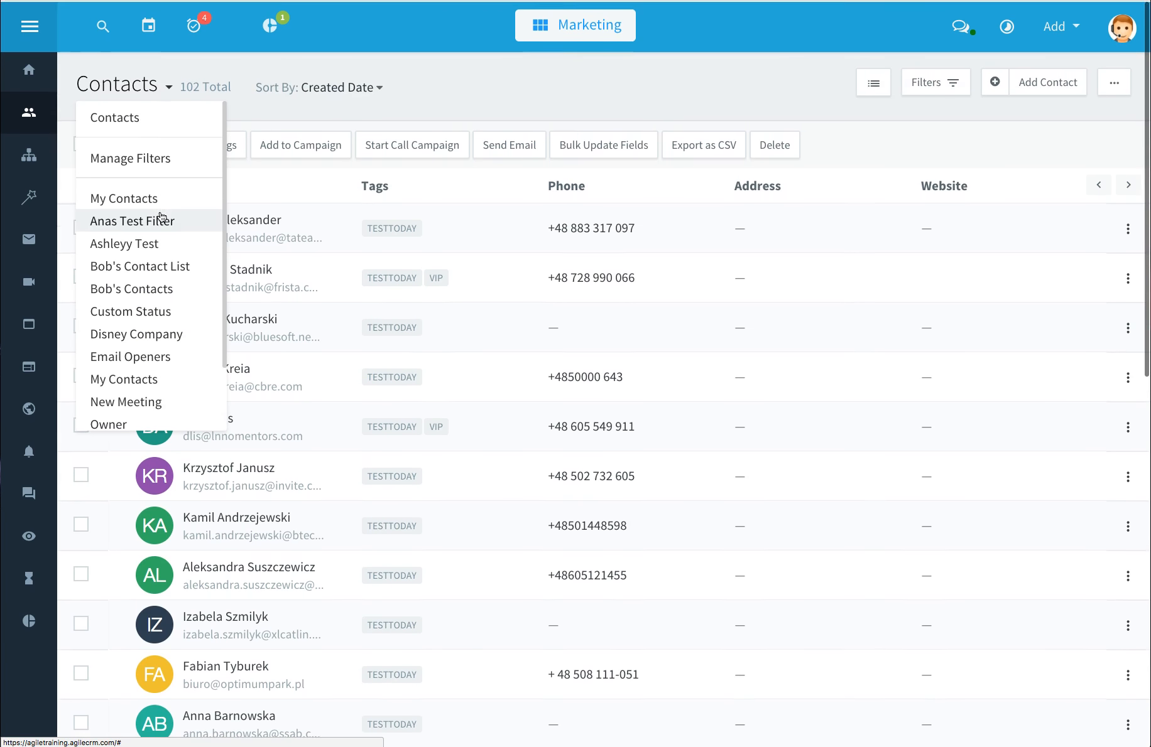
left_click(220, 70)
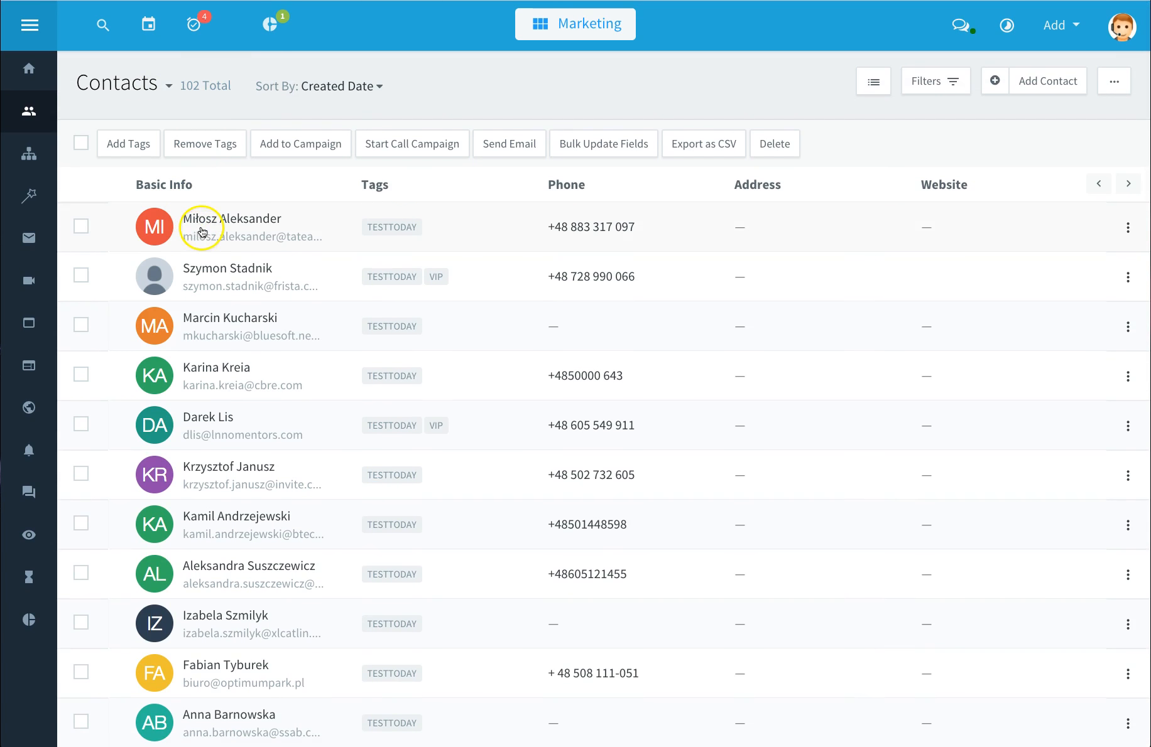
Step: Open the first contact's record, browse its Timeline, Notes, Events and Tasks tabs, and open and close the New Task form
left_click(237, 228)
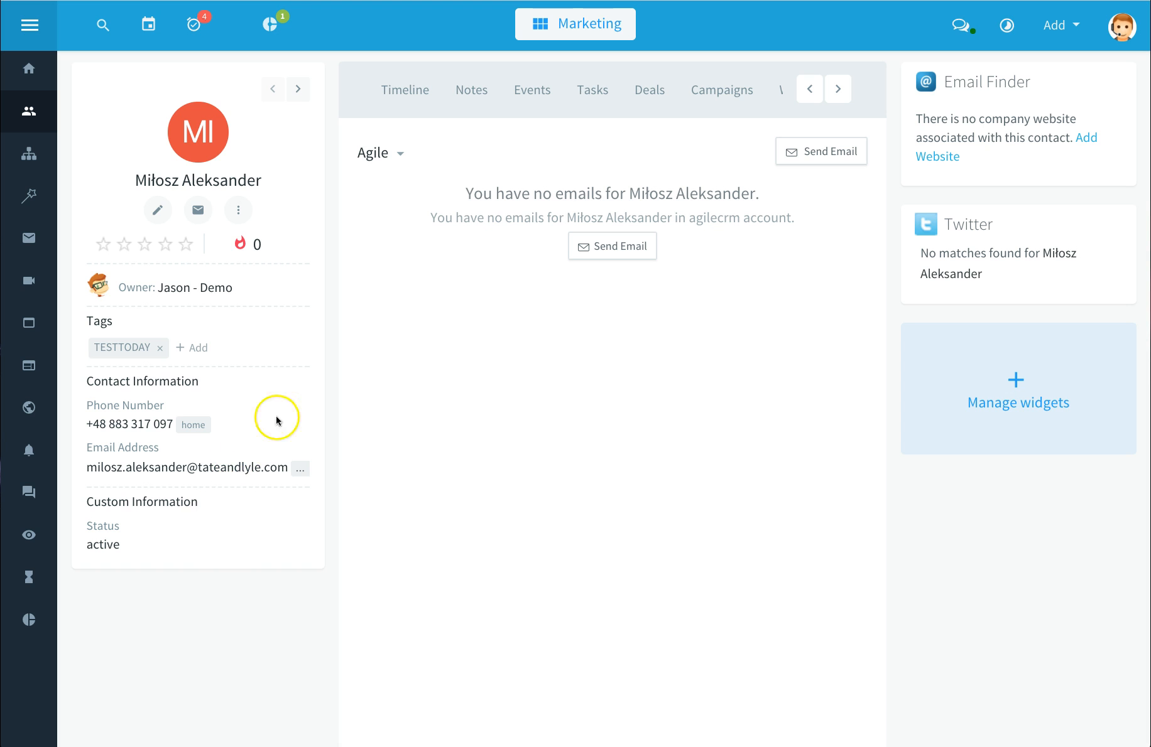
left_click(404, 91)
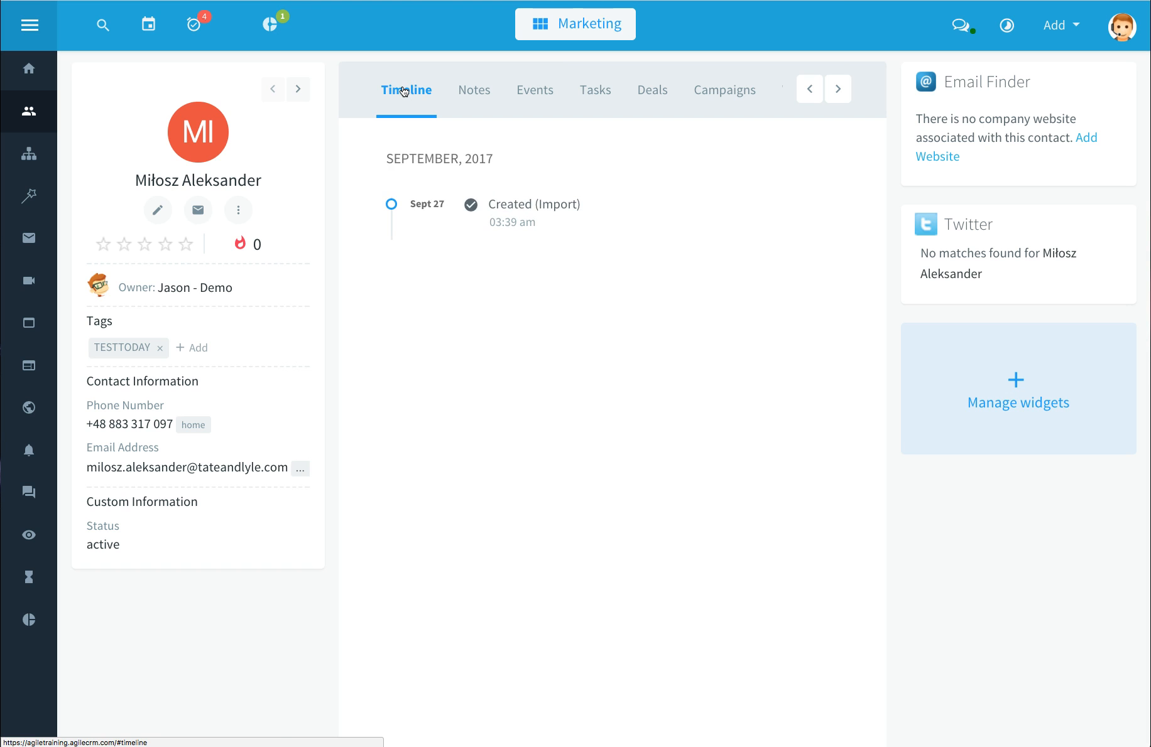
left_click(468, 95)
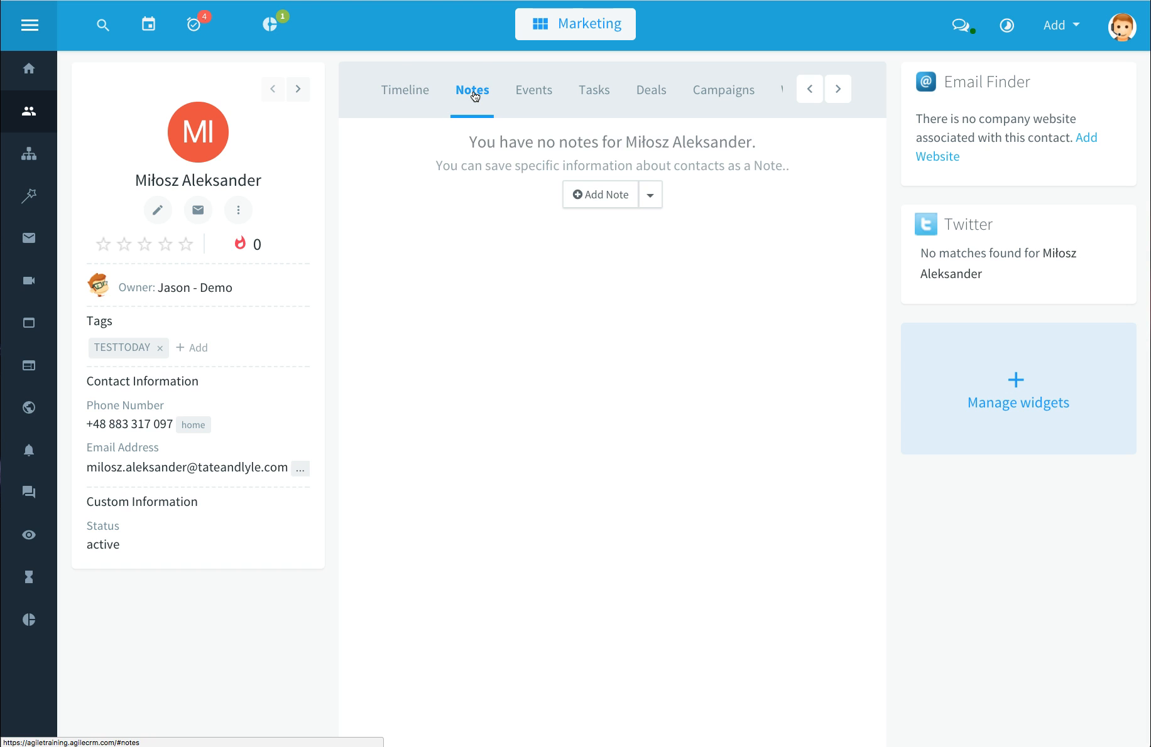
left_click(532, 94)
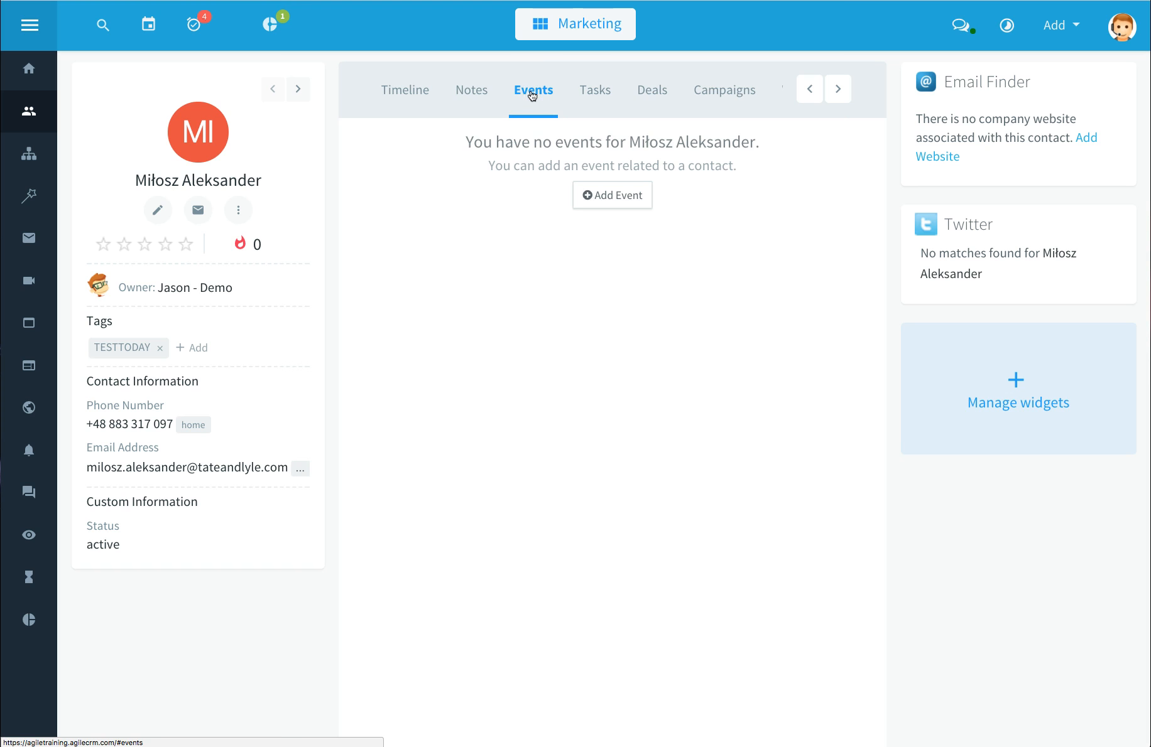
left_click(595, 93)
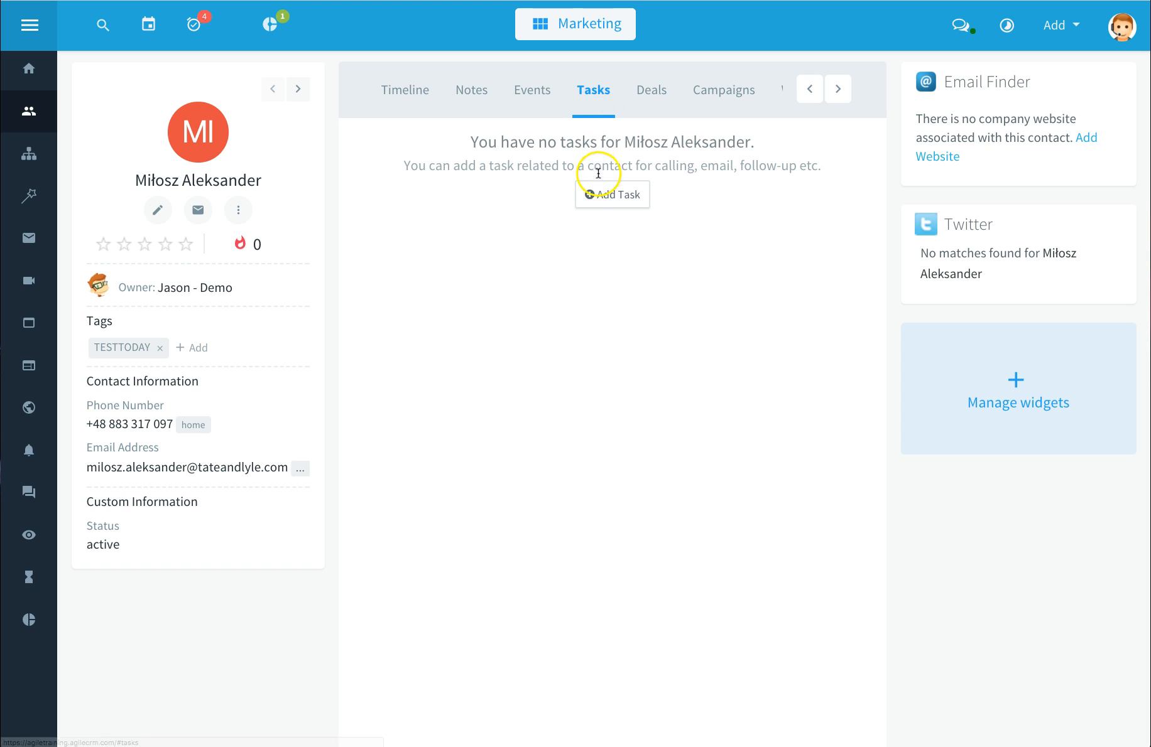
left_click(600, 199)
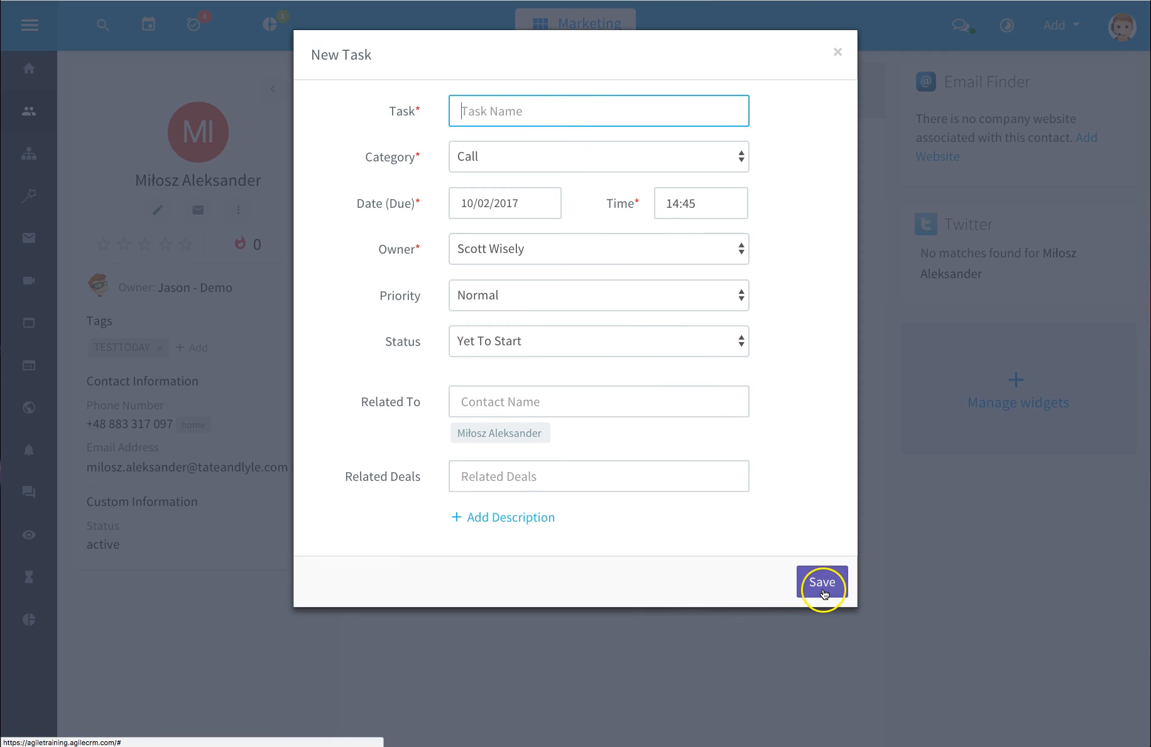
left_click(838, 54)
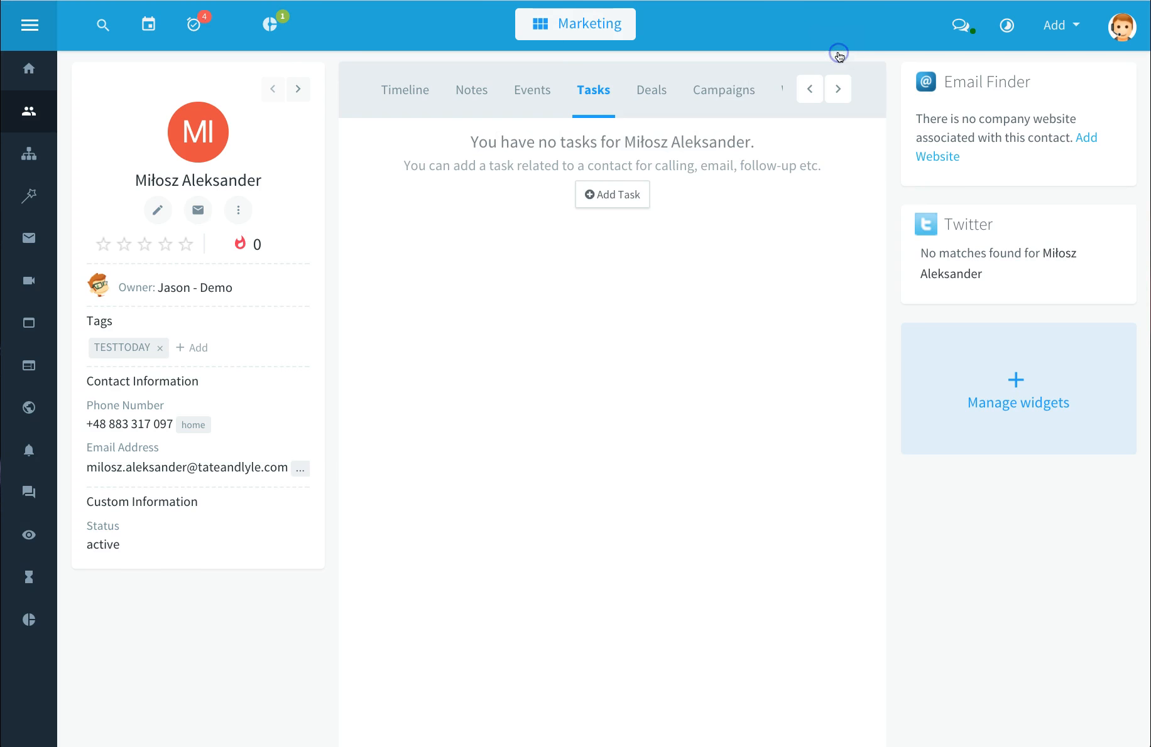
Step: Browse the contact's Deals and Campaigns tabs and scroll the tab strip onward
left_click(647, 92)
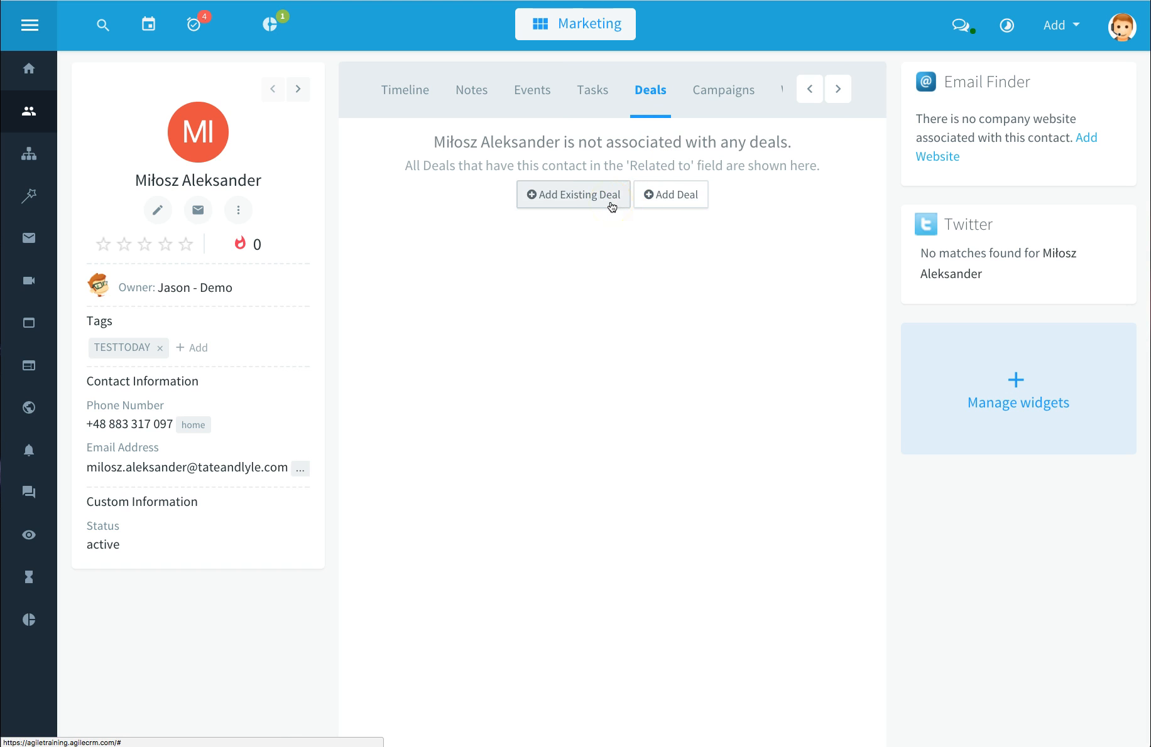
left_click(735, 92)
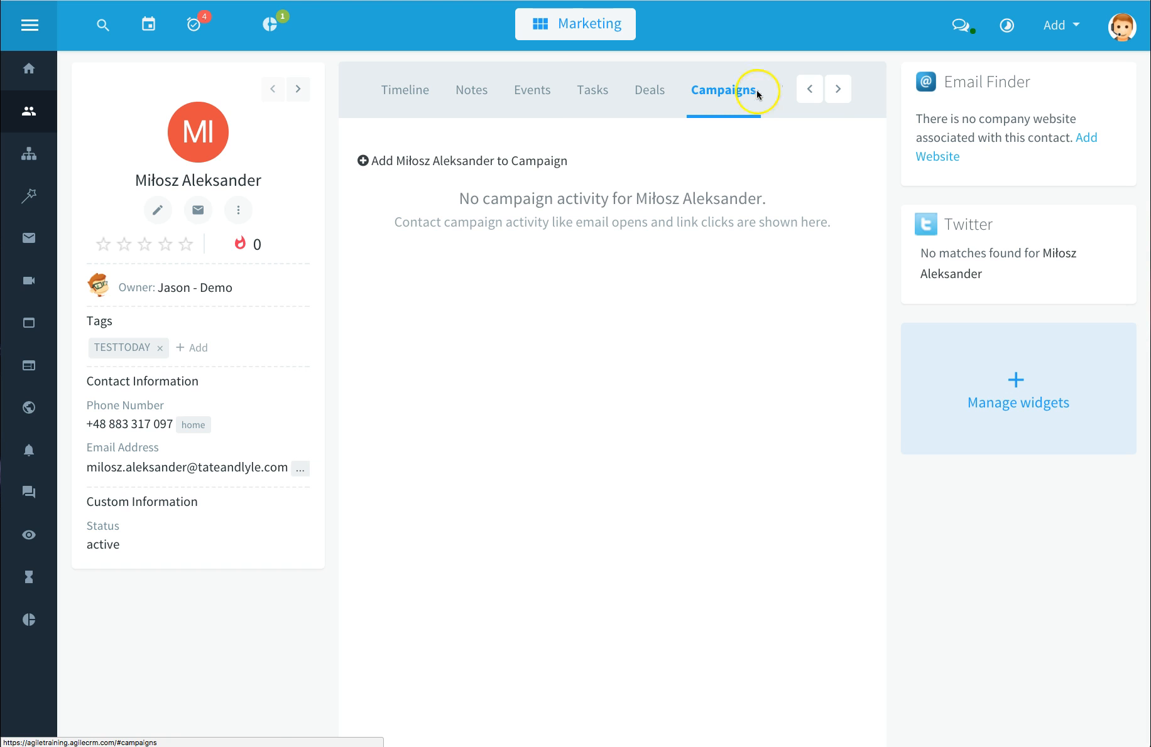
left_click(837, 90)
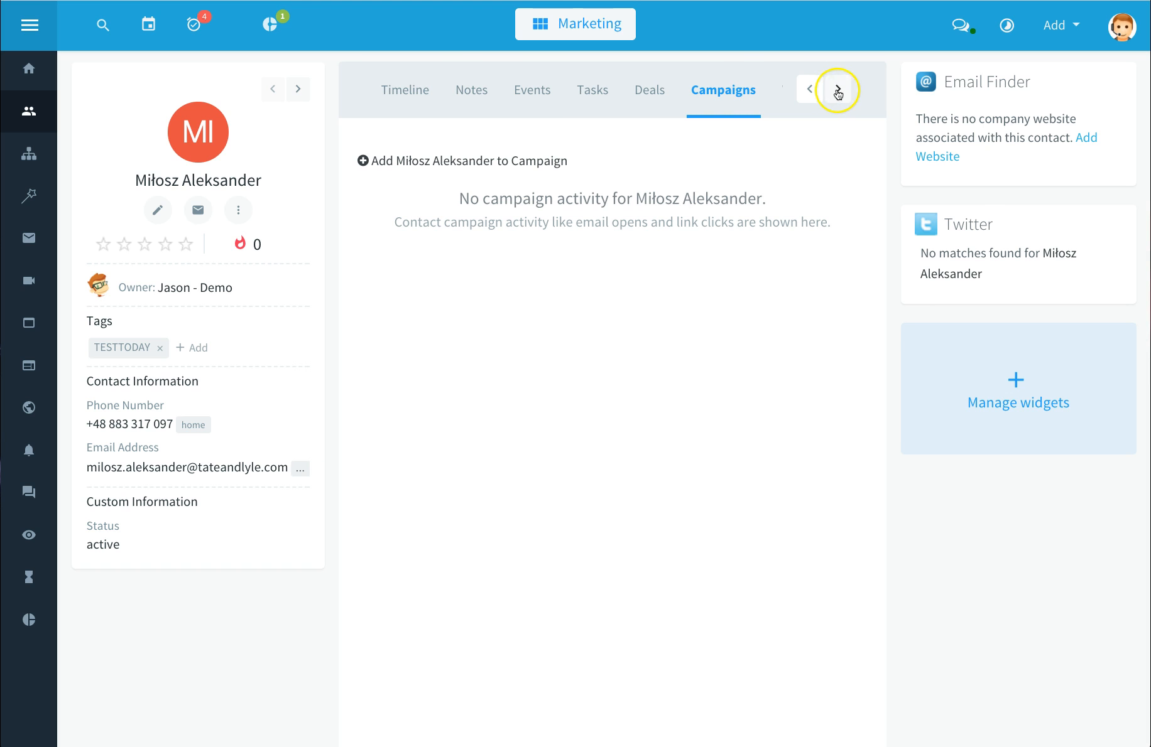
Step: Scroll the contact's tab strip onward and browse the Web Stats, Mail, Documents and Tickets tabs
left_click(840, 90)
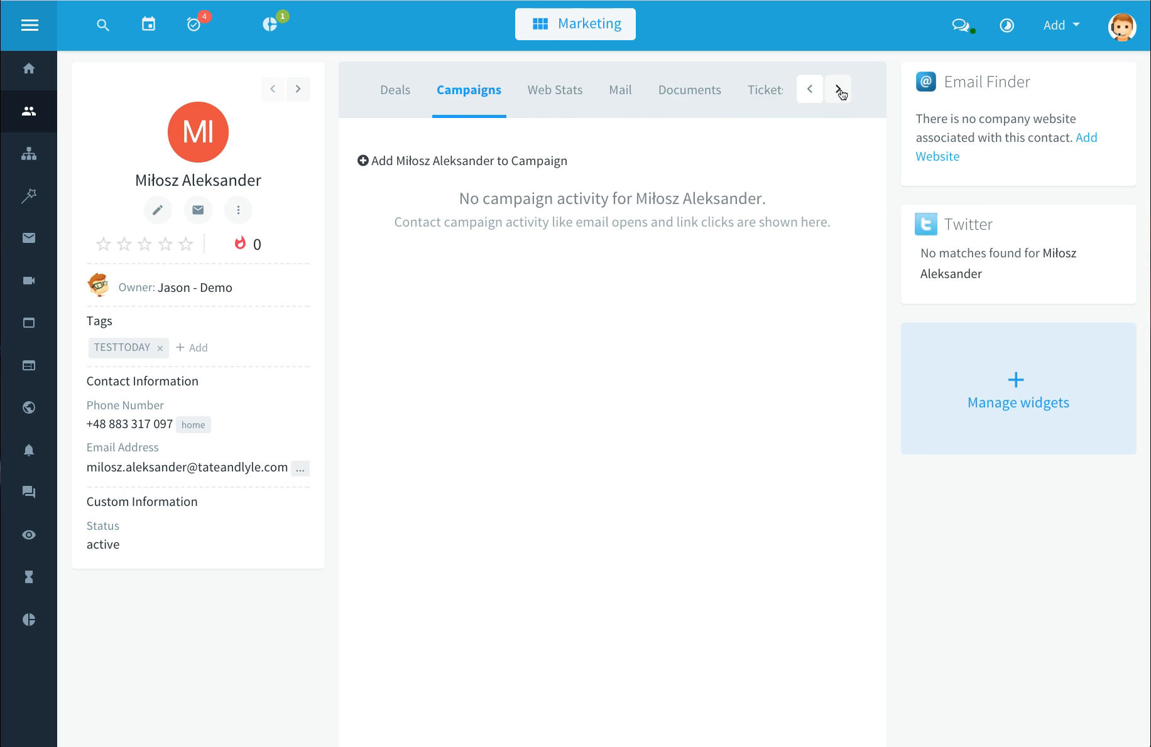
left_click(574, 96)
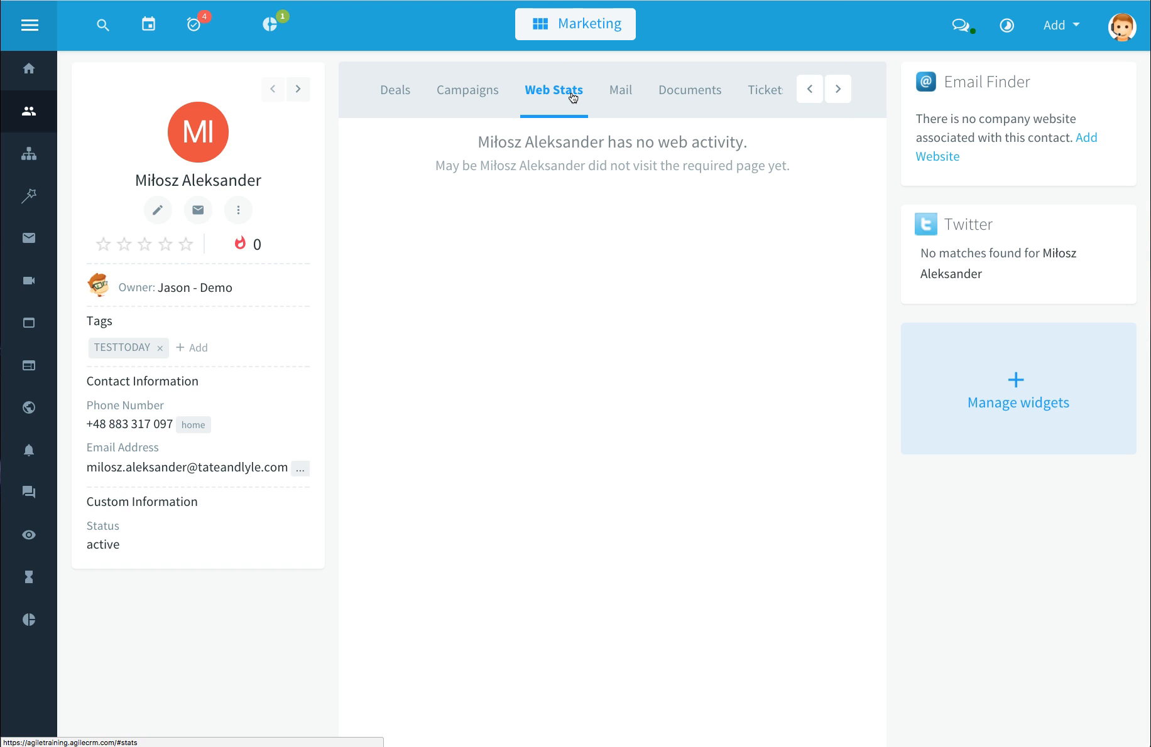
left_click(630, 94)
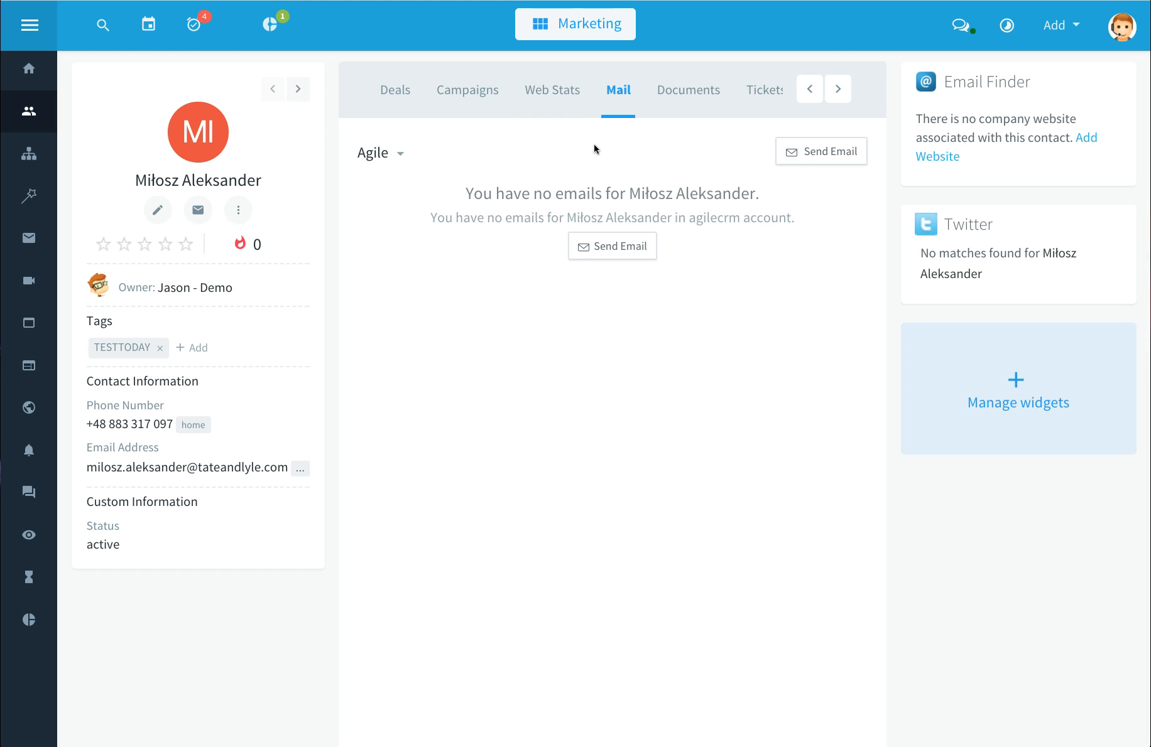
left_click(696, 95)
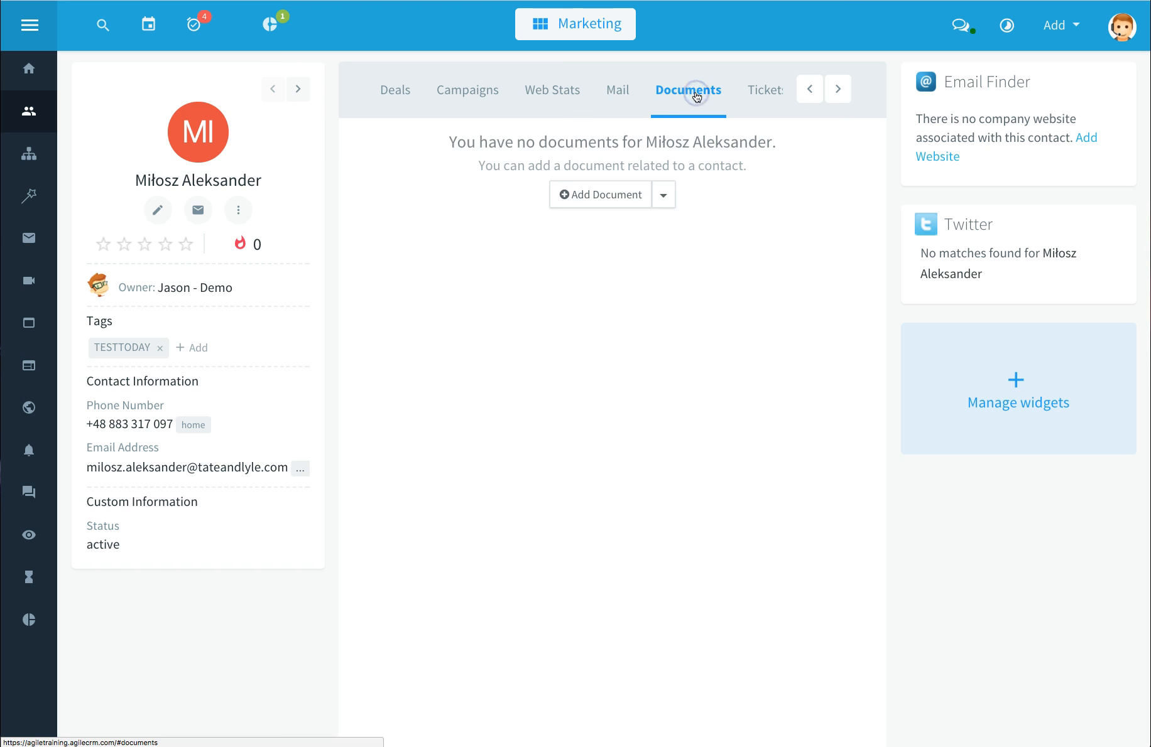
left_click(768, 92)
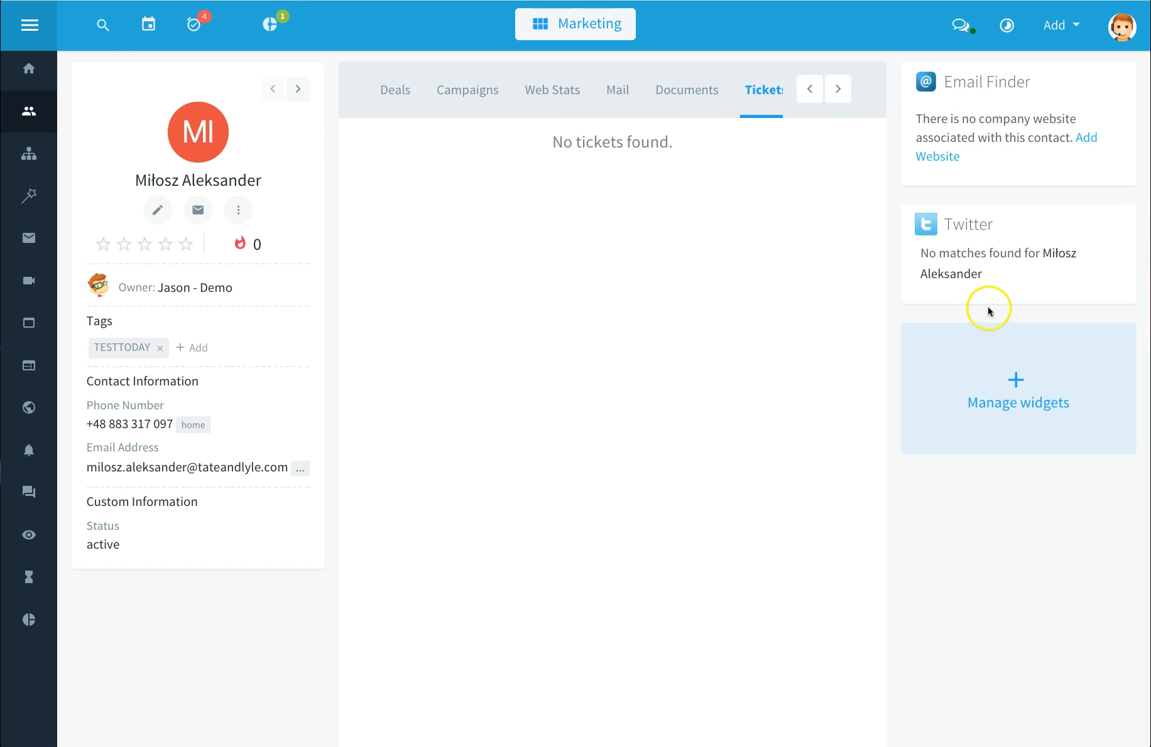
Step: Open Campaigns and start a new campaign from the Lead Scoring template under Marketing Automation
left_click(32, 161)
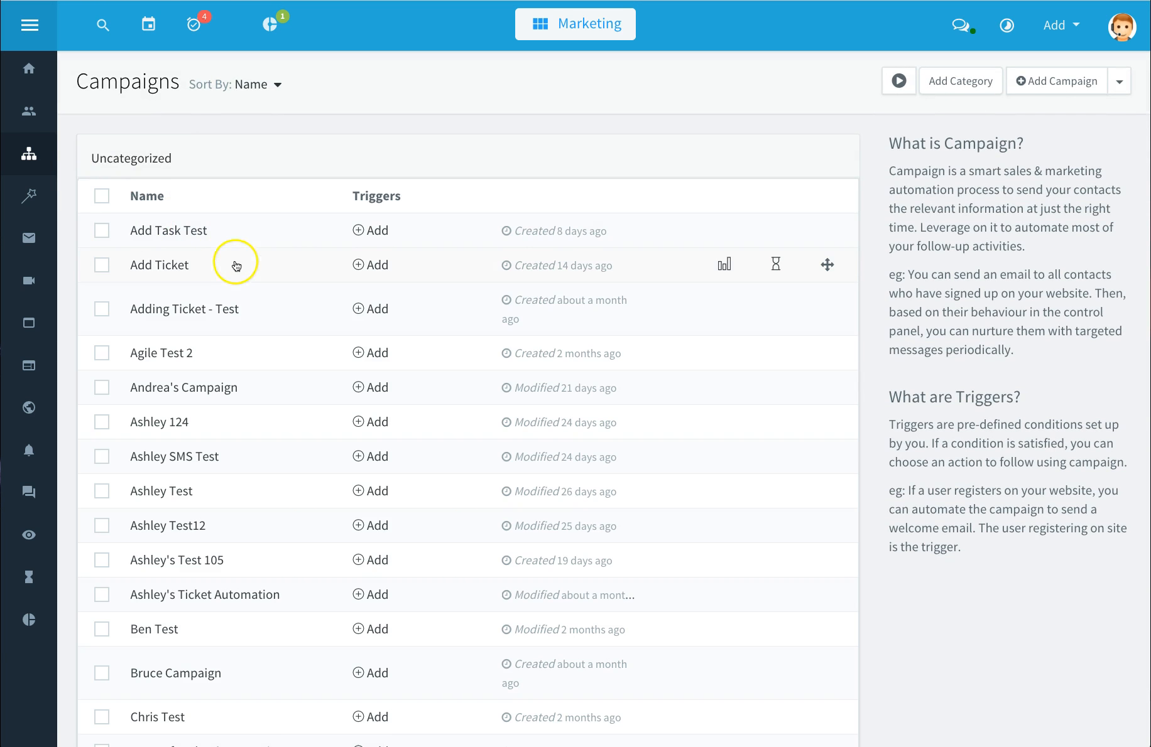
scroll(234, 266, "down", 1)
scroll(237, 266, "down", 8)
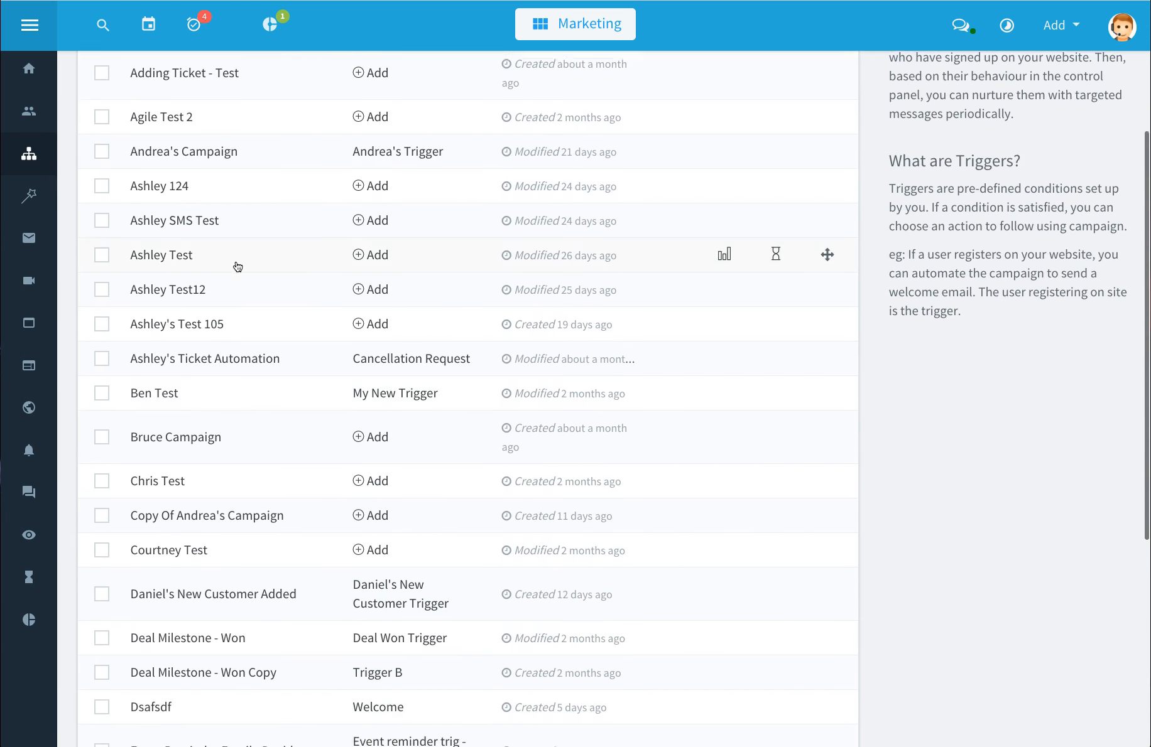
scroll(237, 267, "down", 1)
scroll(237, 266, "up", 10)
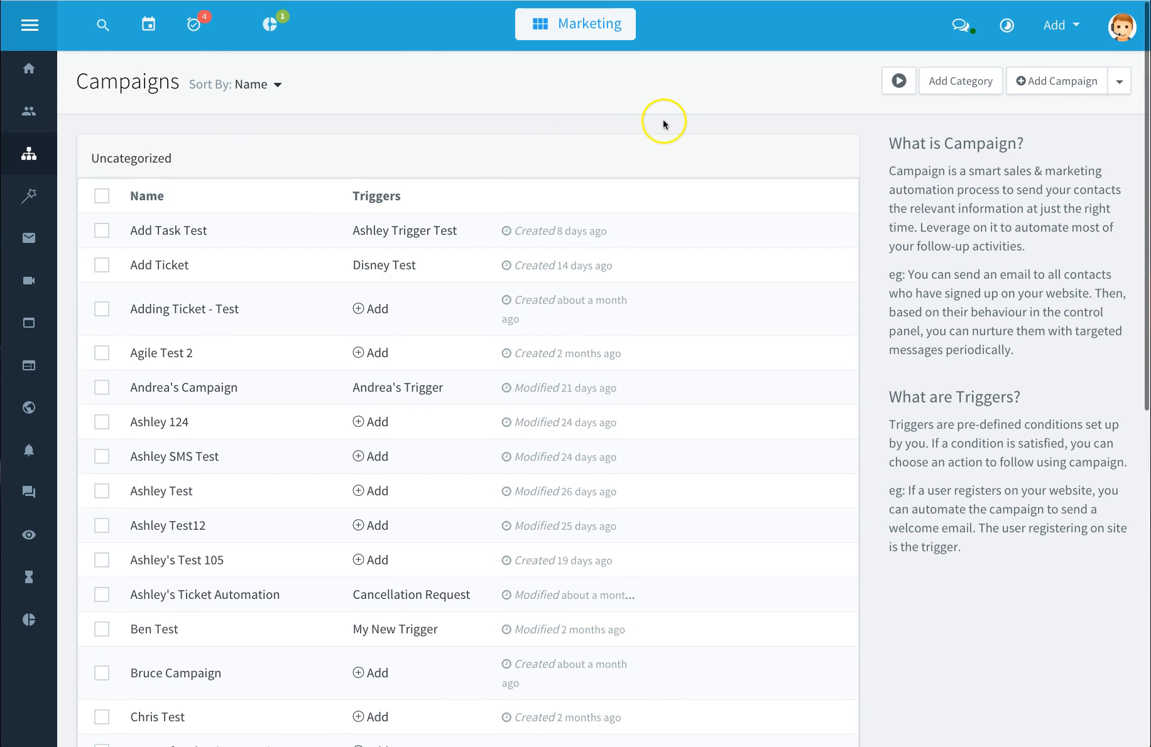
left_click(1058, 88)
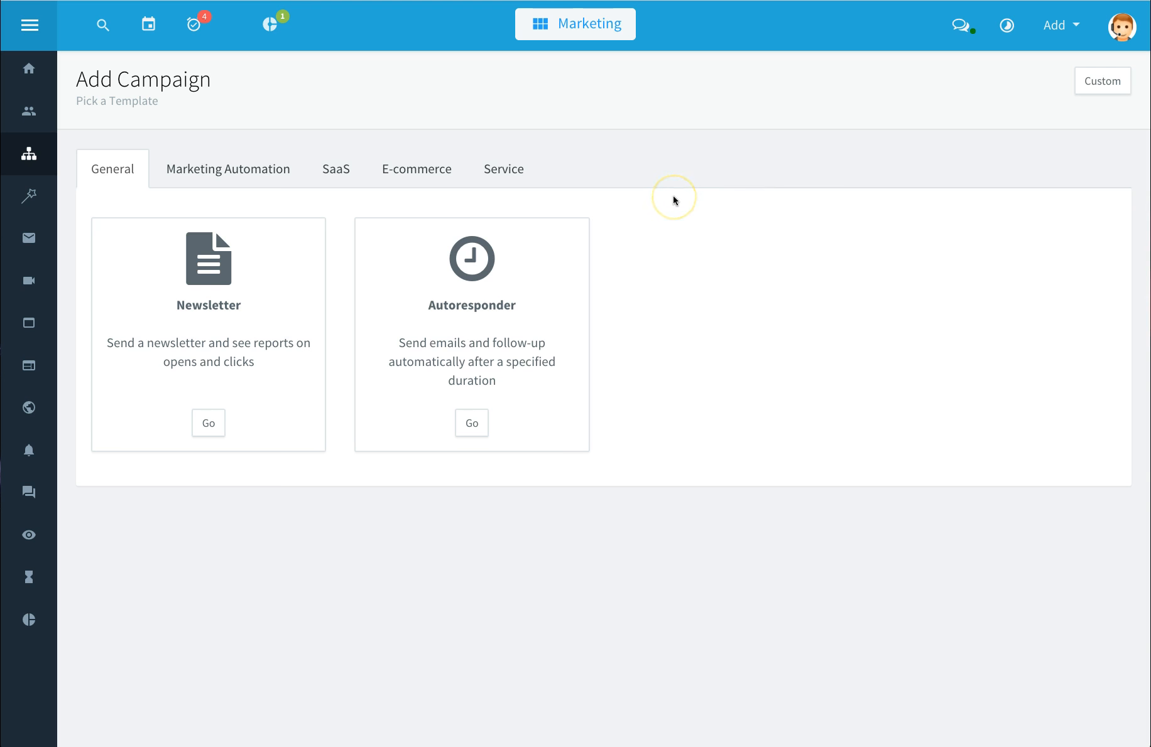
left_click(254, 173)
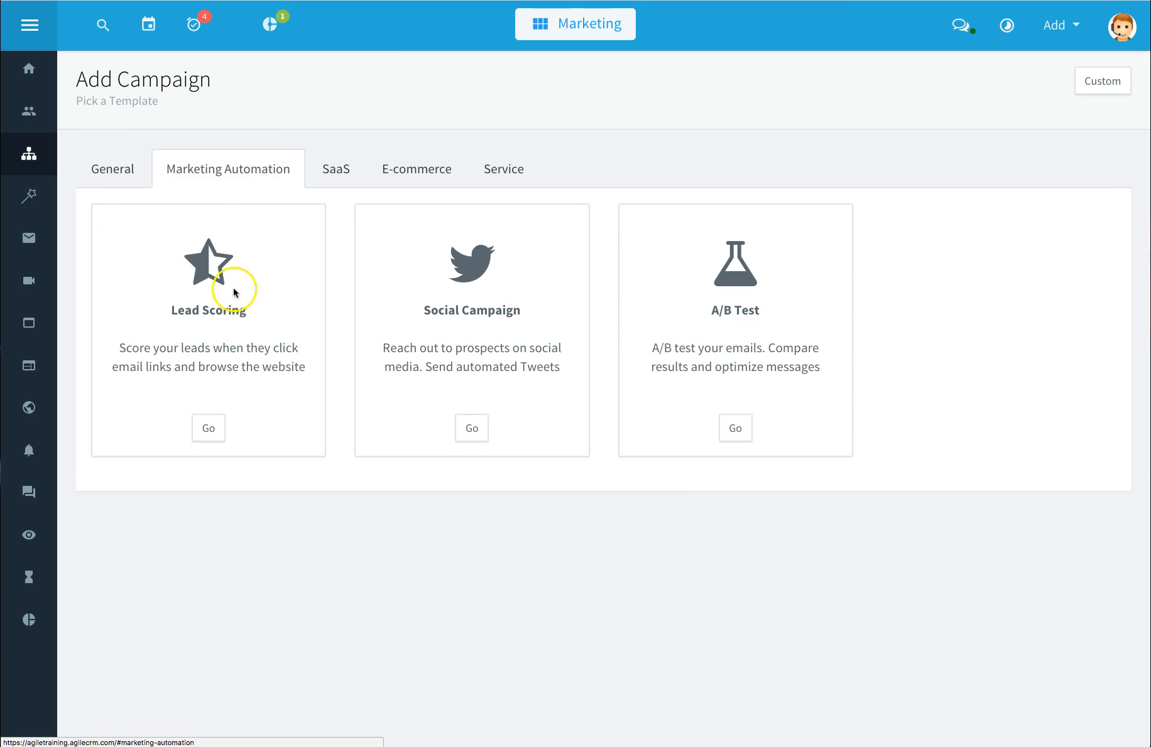
left_click(209, 427)
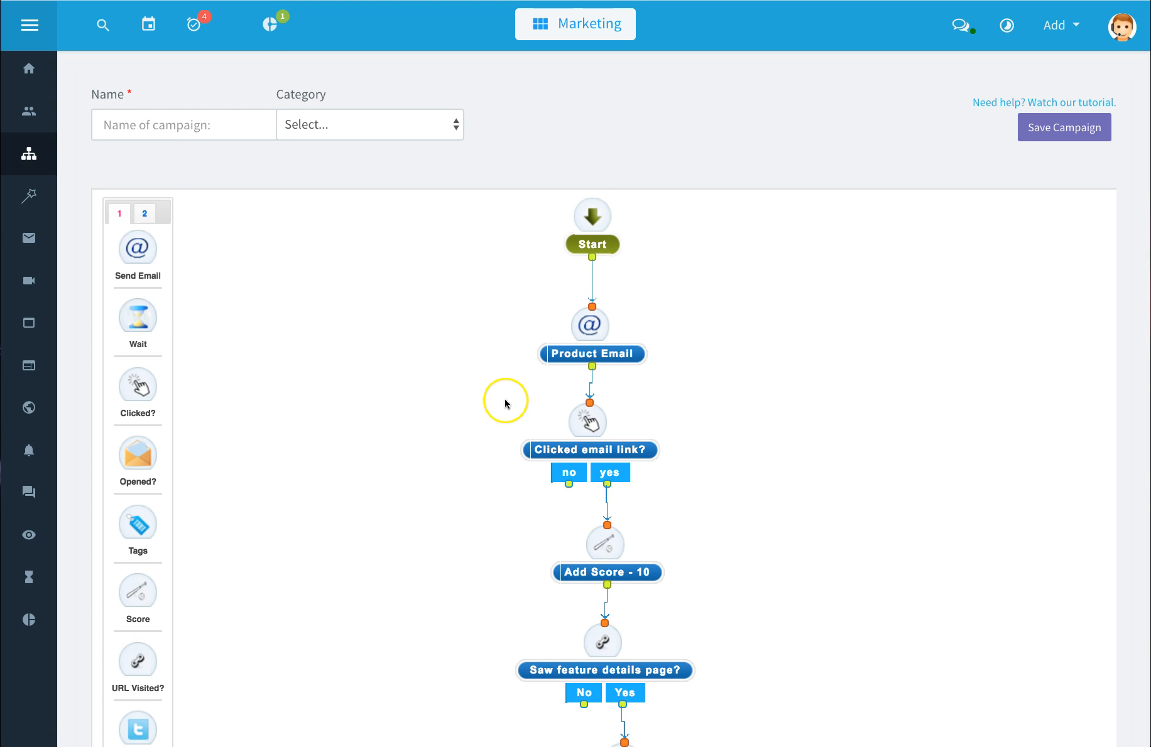
Step: Name the new campaign Test, opening the category list without choosing a category
left_click(173, 121)
type("Test")
key("Tab")
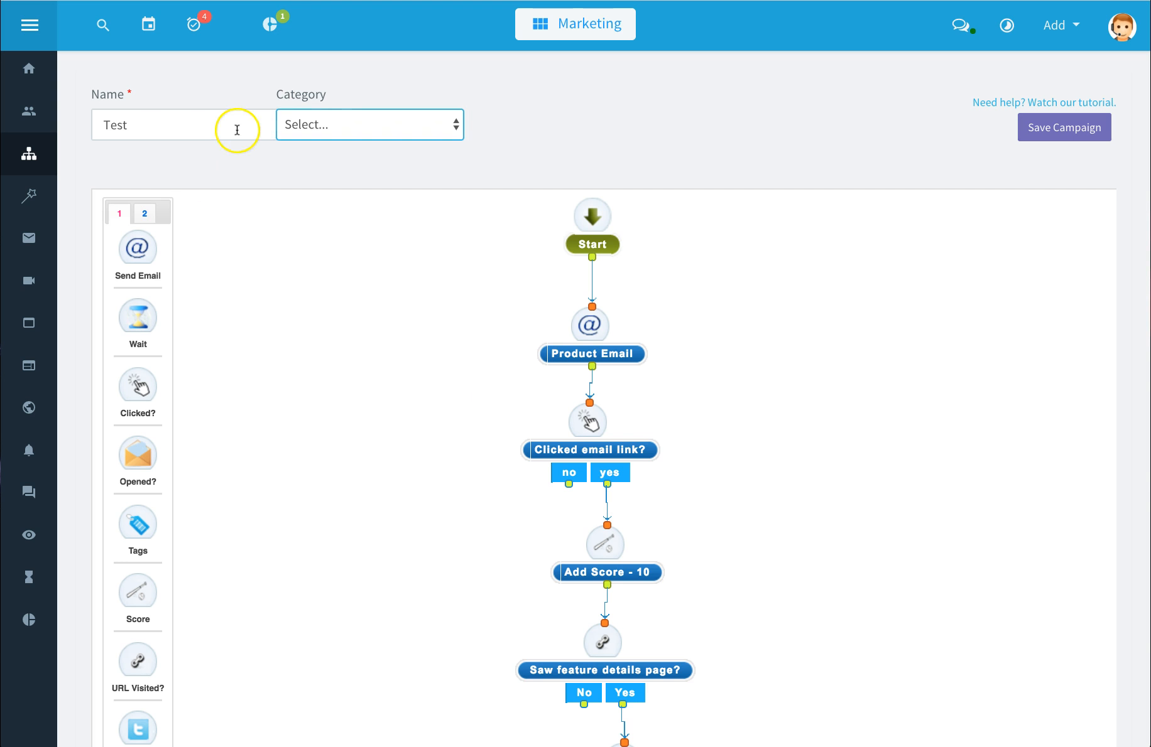
left_click(456, 125)
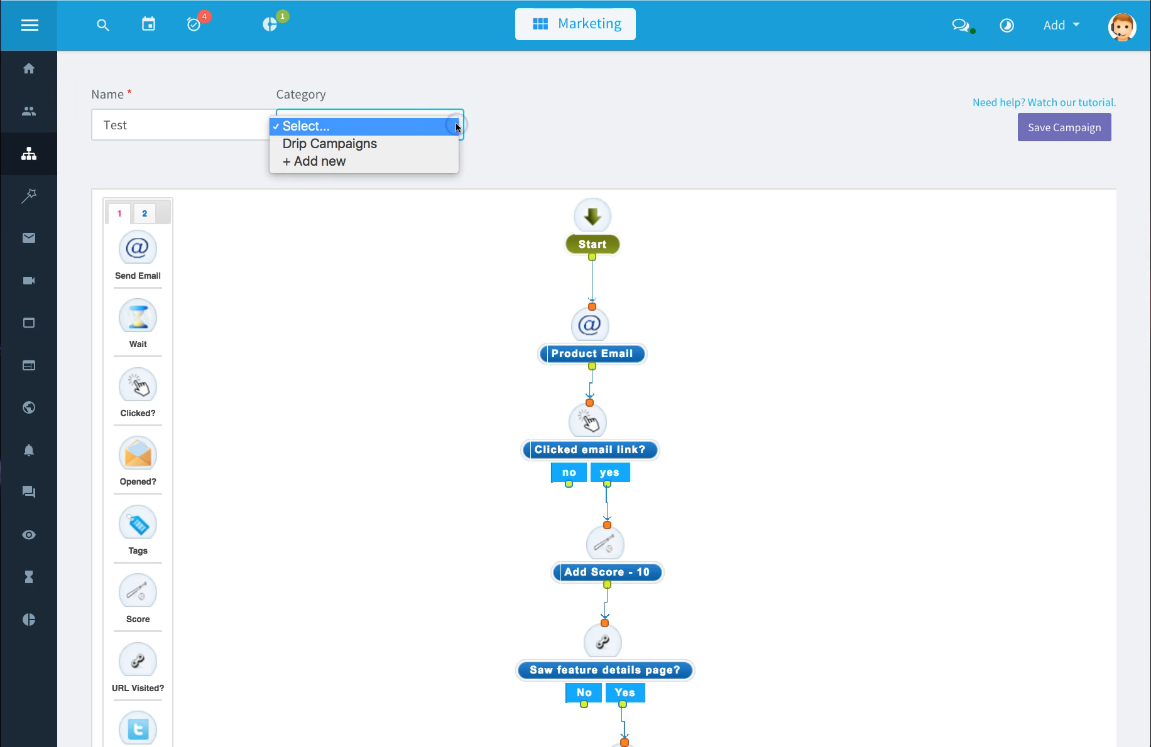
left_click(460, 95)
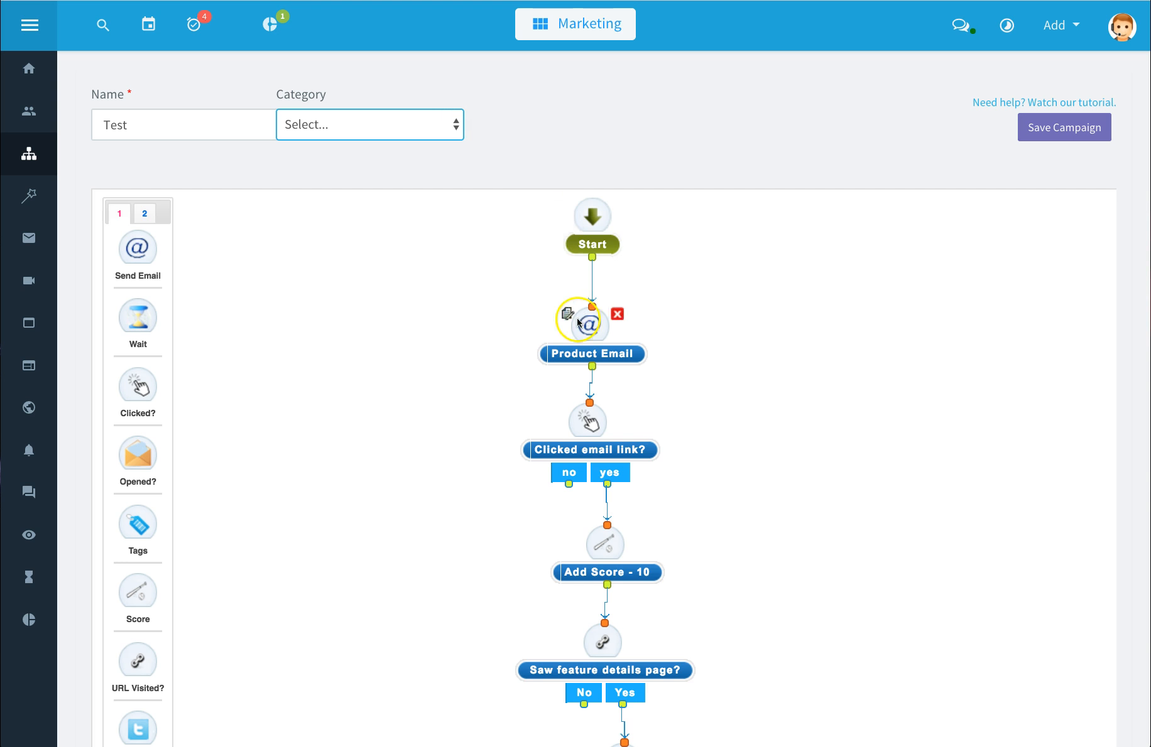
Step: Inspect the Product Email node, then set the Clicked email link? node's max wait time to 1 day and save it
left_click(570, 318)
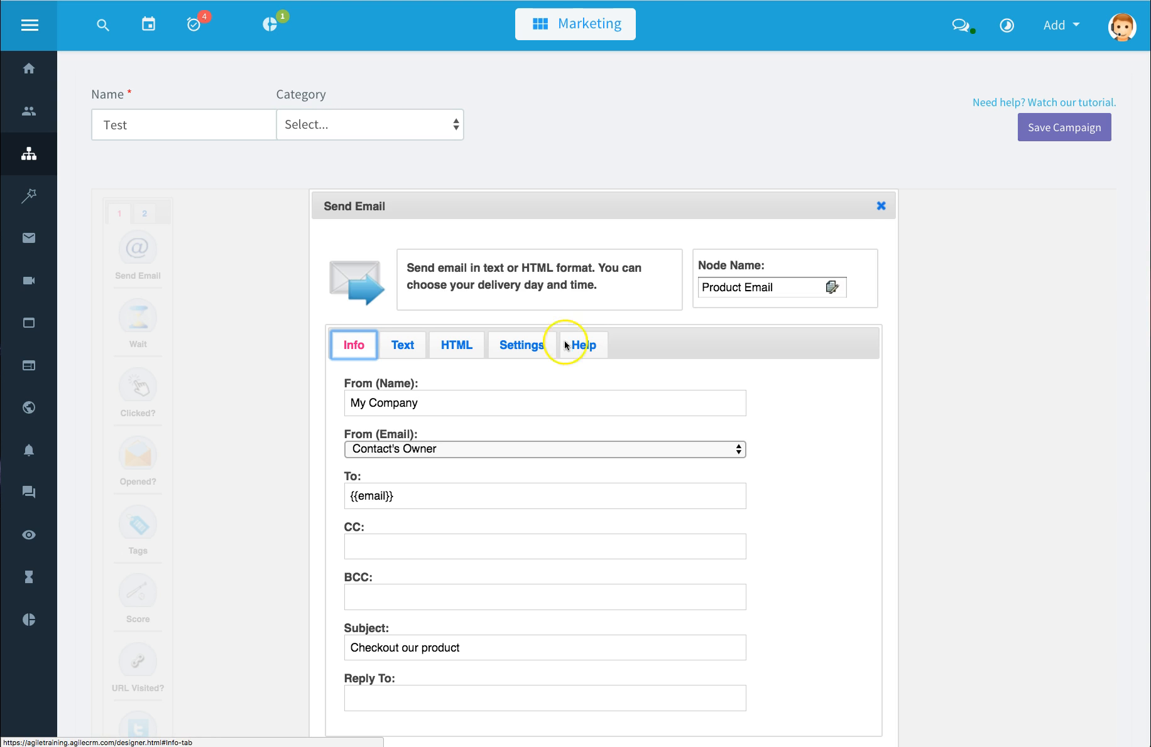
left_click(881, 206)
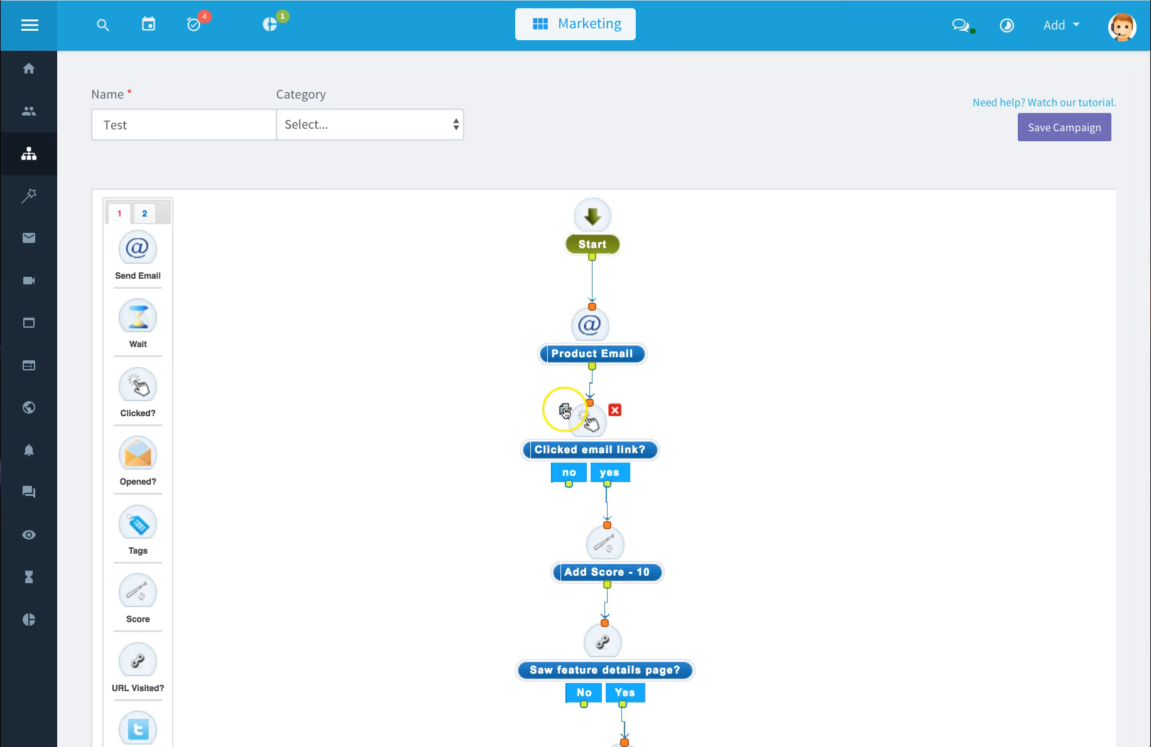
left_click(565, 411)
key("Tab")
type("1")
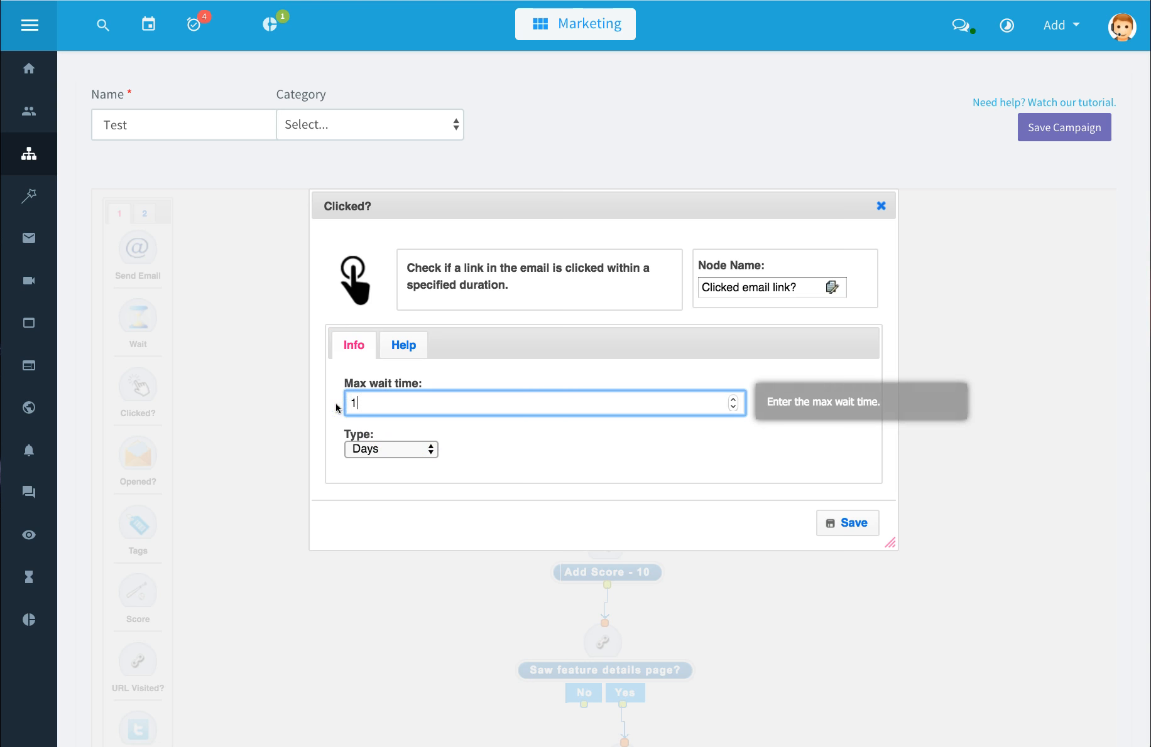
left_click(854, 523)
left_click(819, 186)
Step: Try to save the campaign and dismiss the error dialog
scroll(790, 282, "down", 1)
scroll(789, 288, "down", 3)
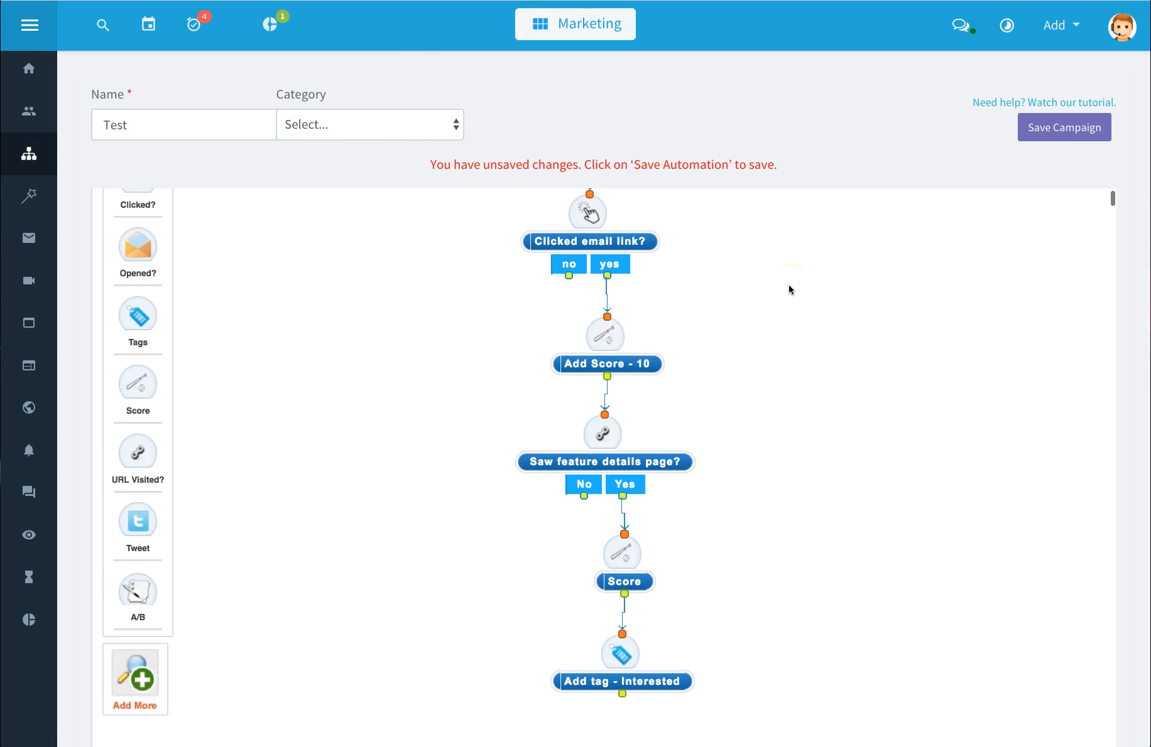
scroll(789, 289, "up", 4)
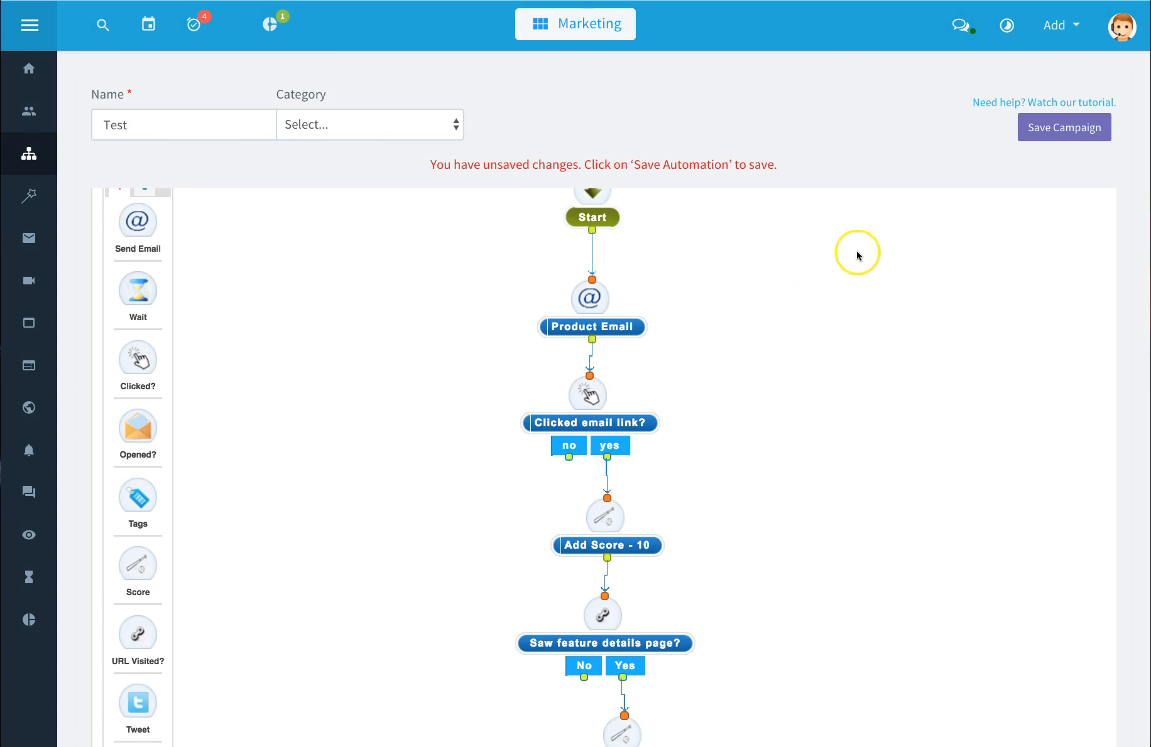
left_click(1066, 130)
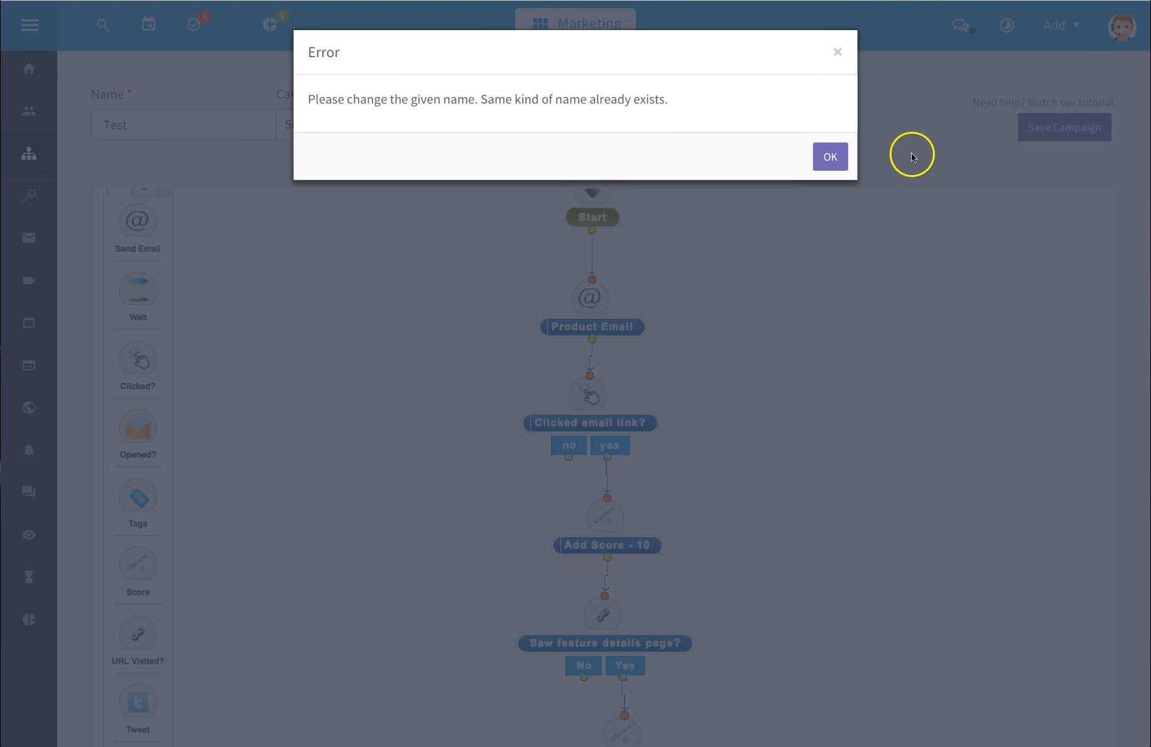
left_click(831, 162)
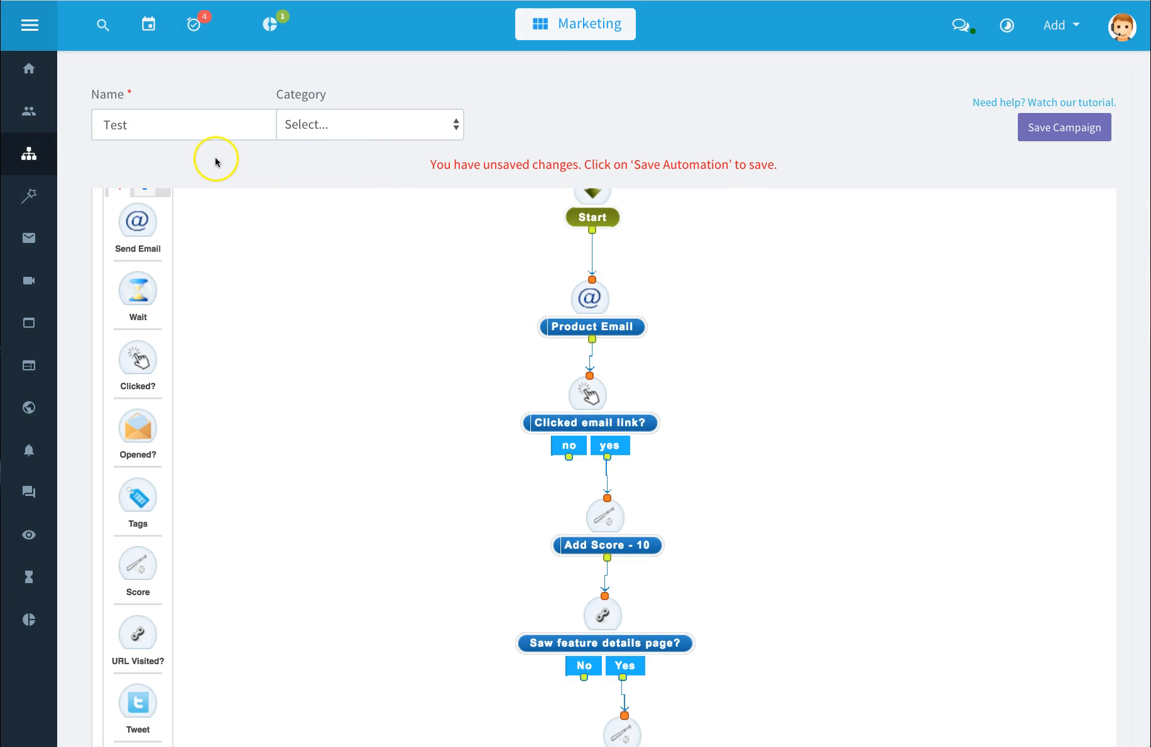
Step: Rename the campaign Test123, save it, and close the next-action prompt
left_click(157, 126)
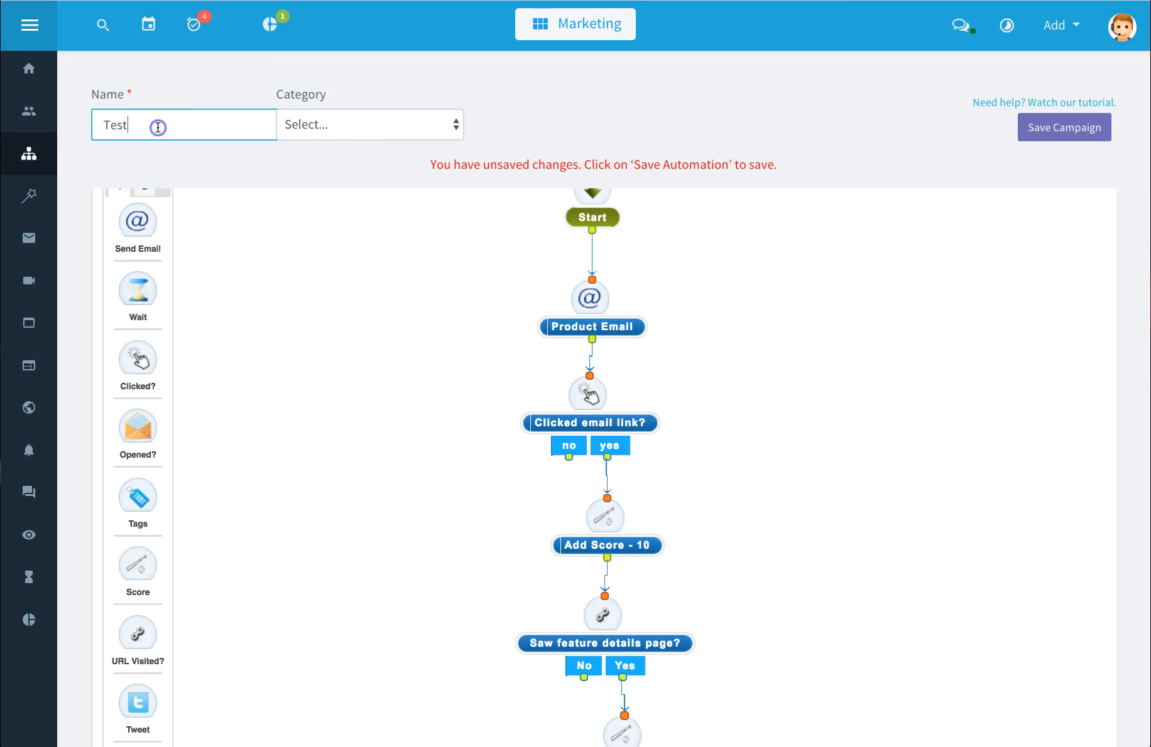
type("123")
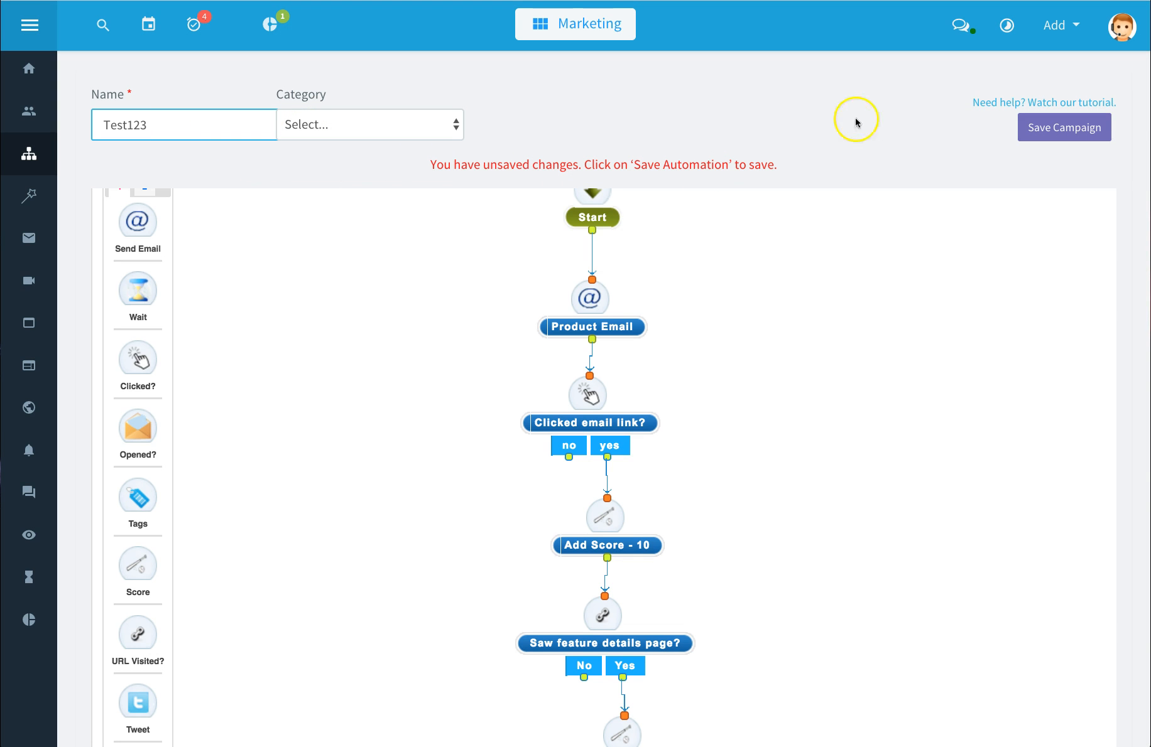
left_click(1051, 129)
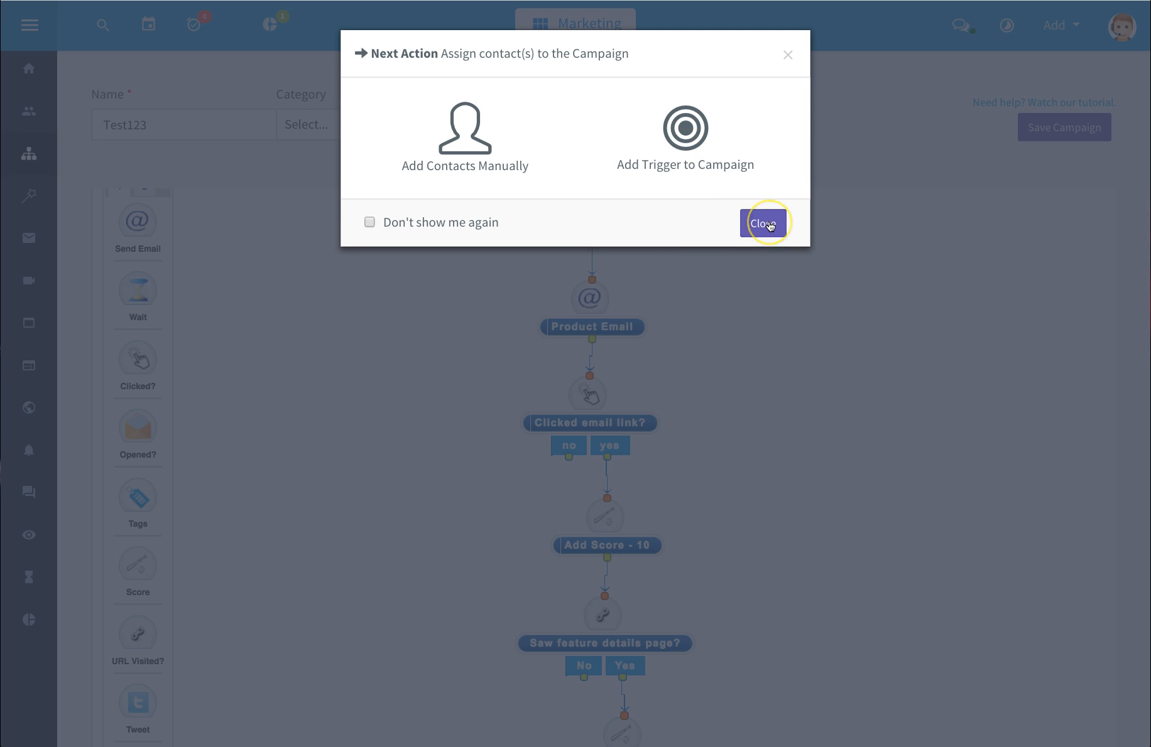
left_click(769, 224)
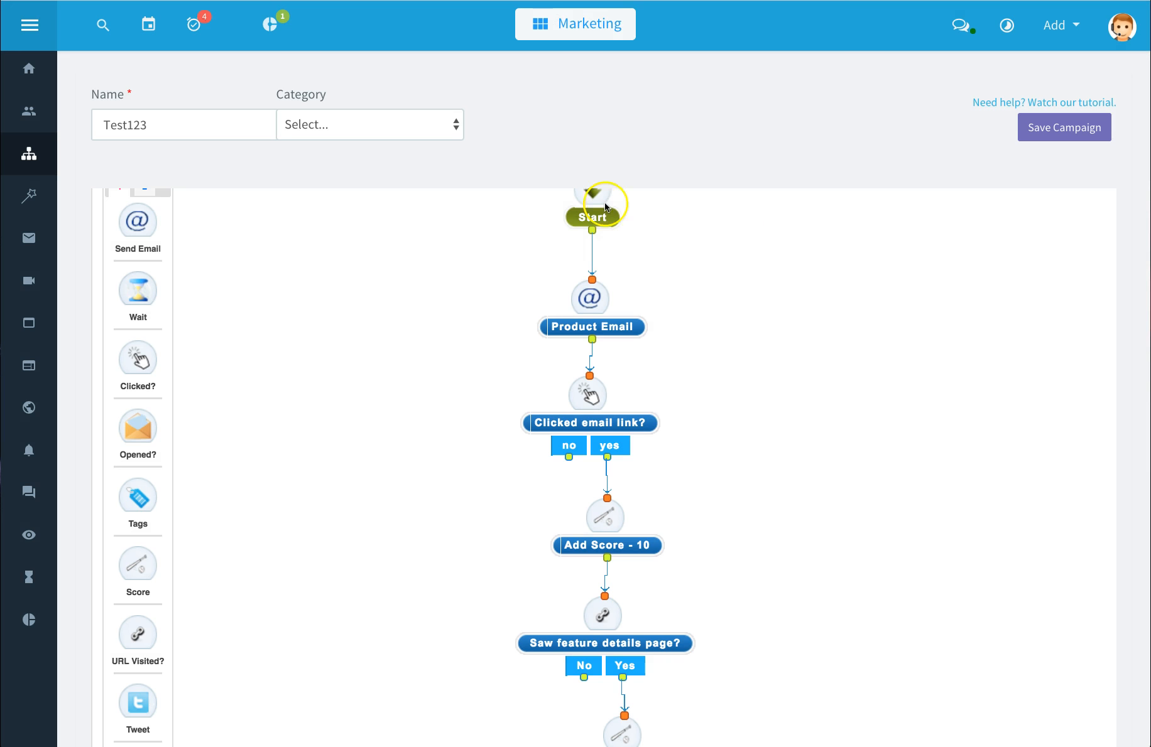
Step: Open Triggers and start a new trigger from the Email Opened template under Email Event
left_click(29, 198)
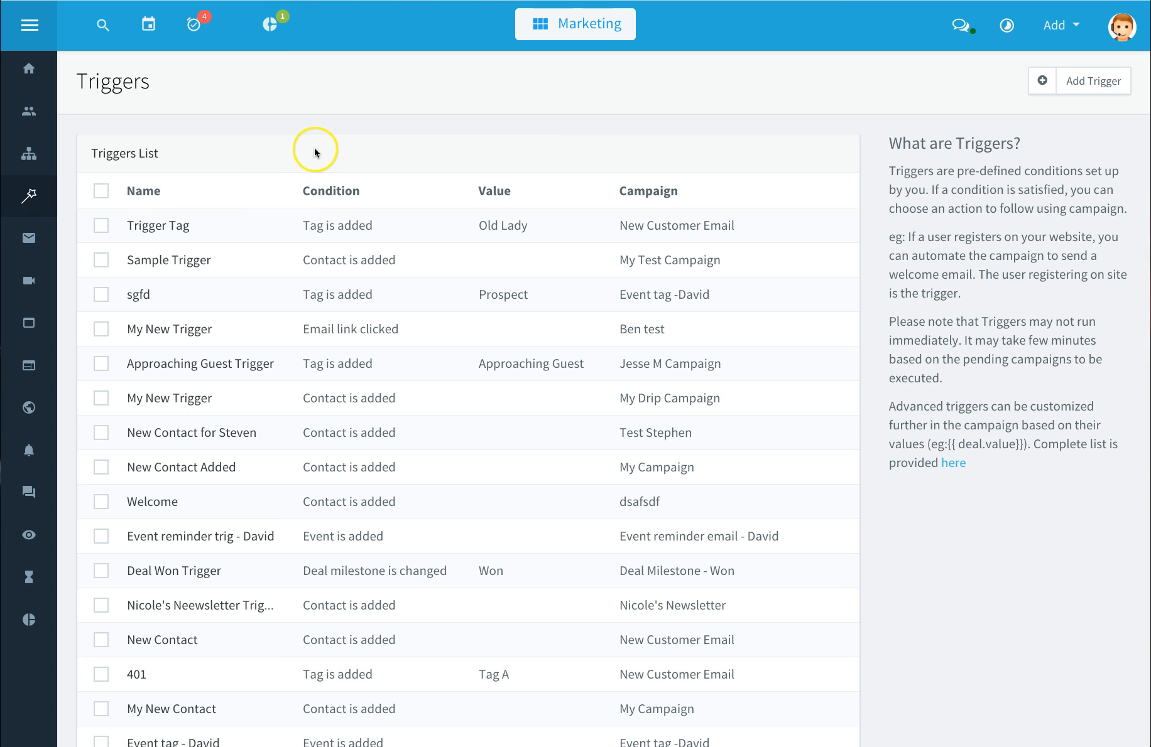
scroll(314, 154, "down", 7)
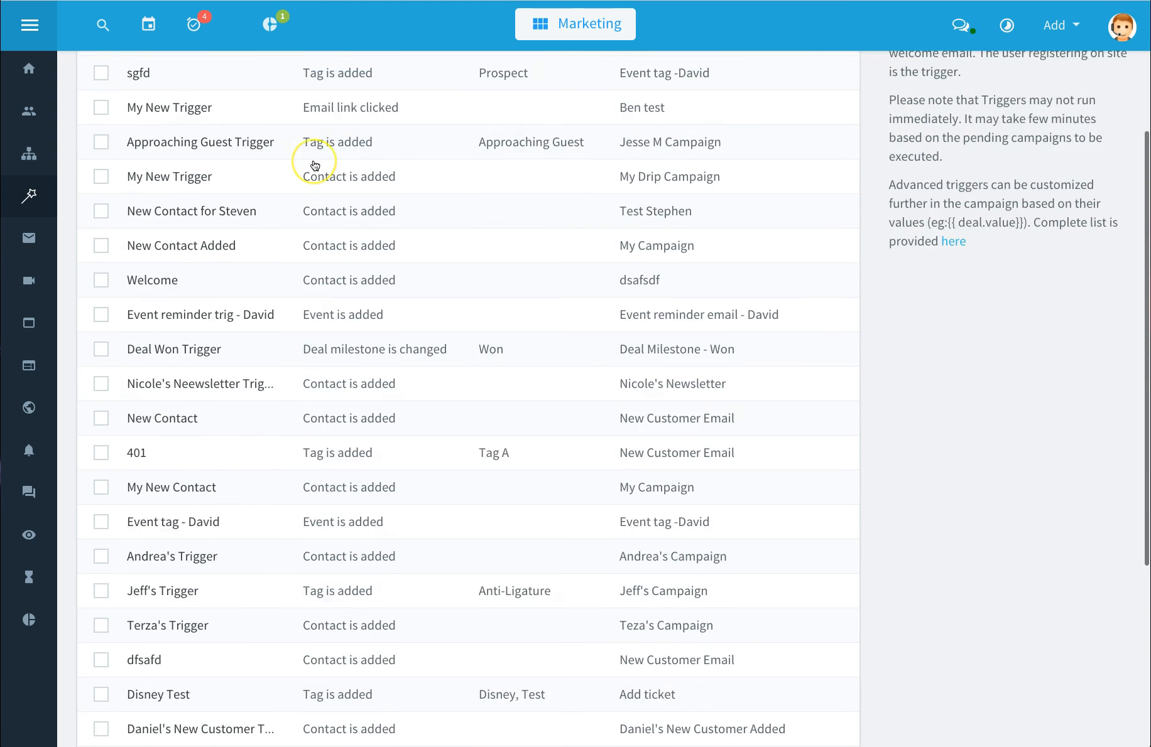
scroll(314, 164, "down", 2)
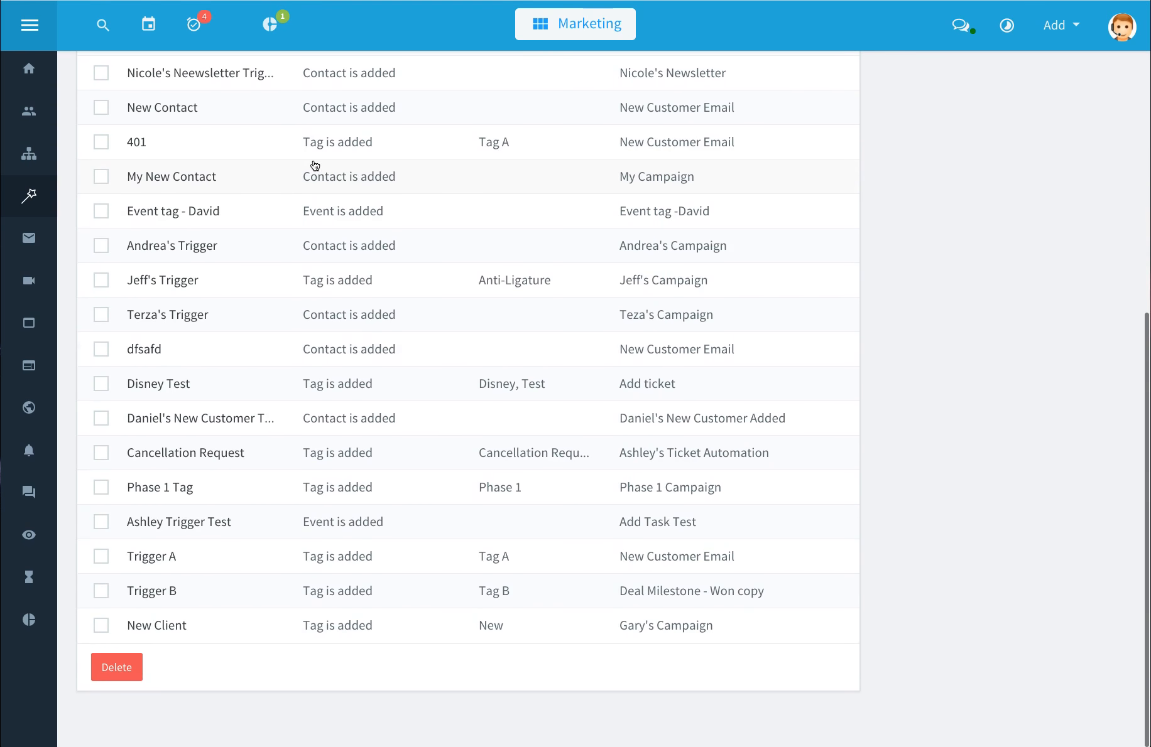
scroll(314, 164, "up", 7)
scroll(315, 165, "up", 2)
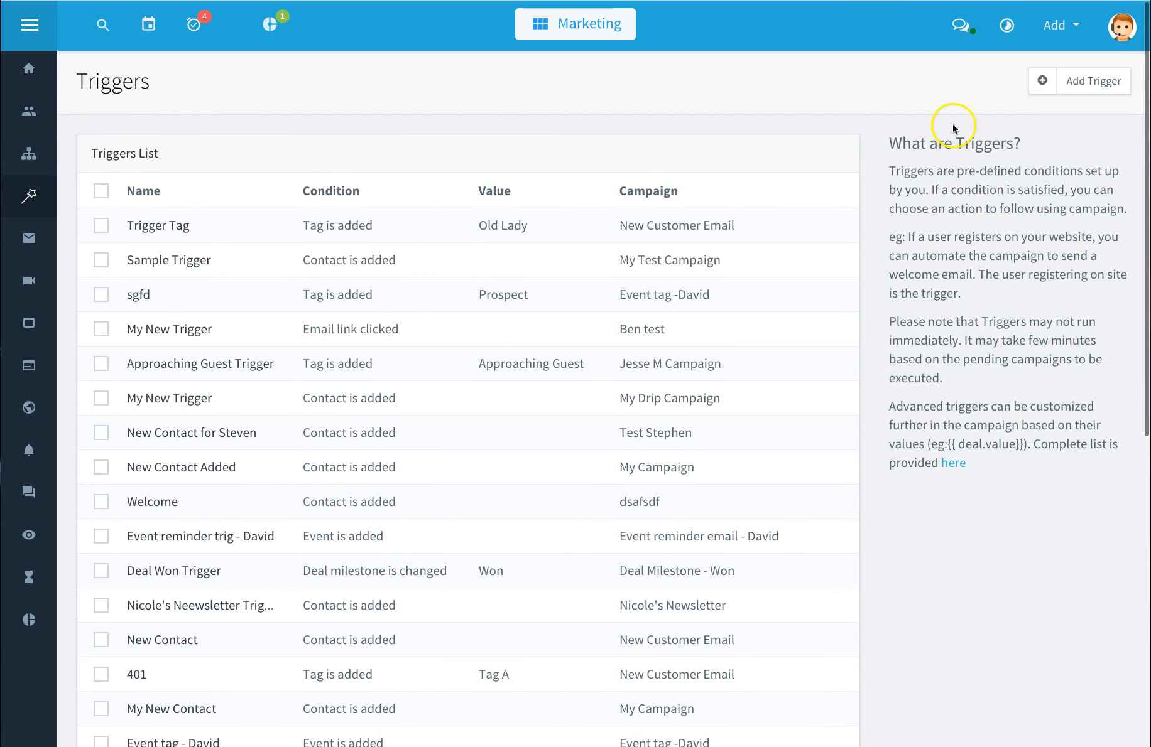
left_click(1100, 86)
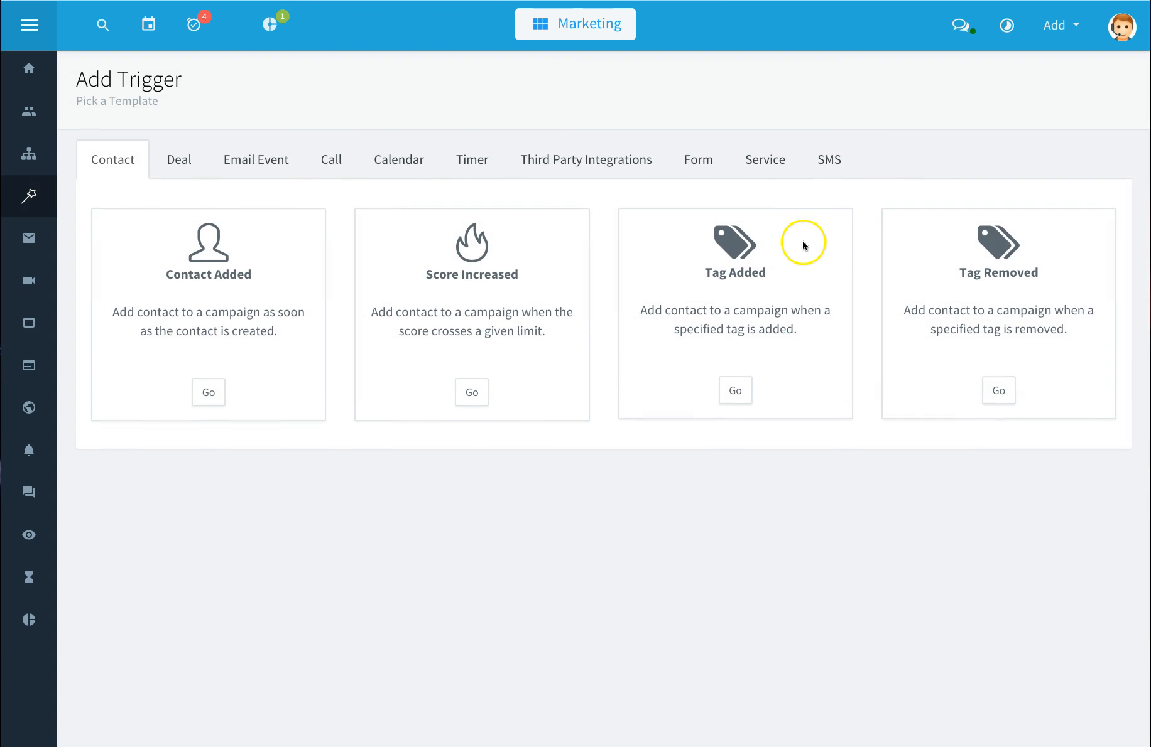
left_click(175, 162)
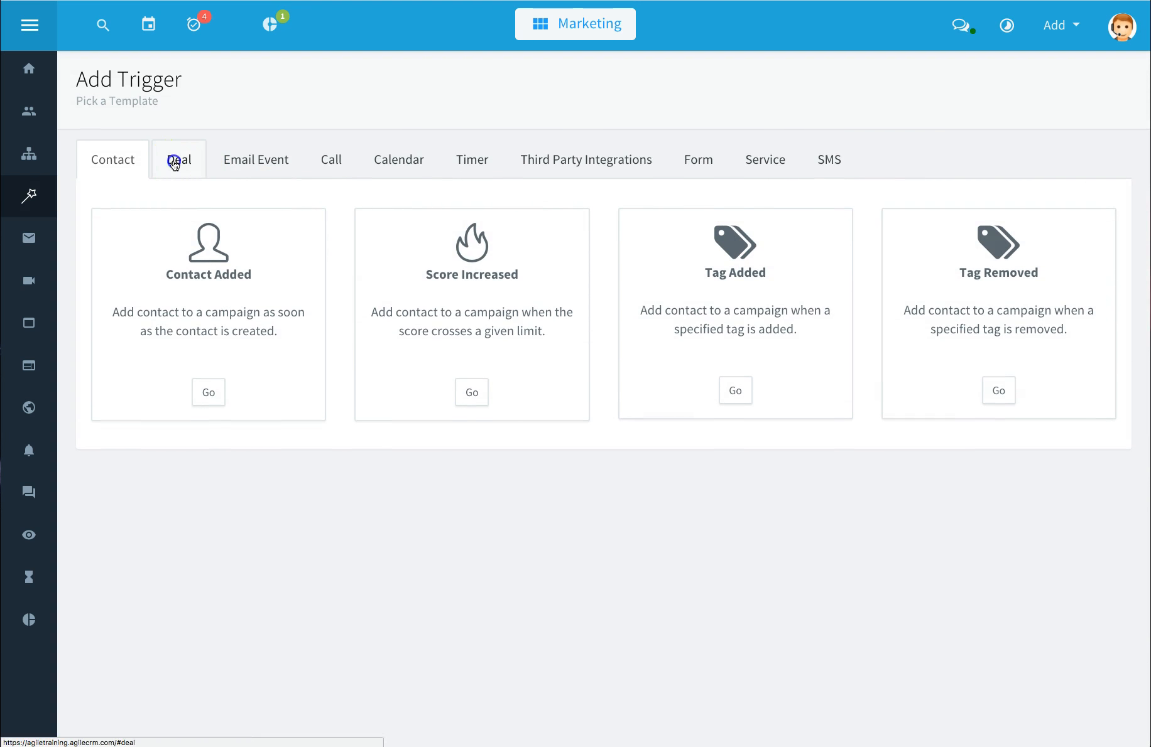
left_click(267, 165)
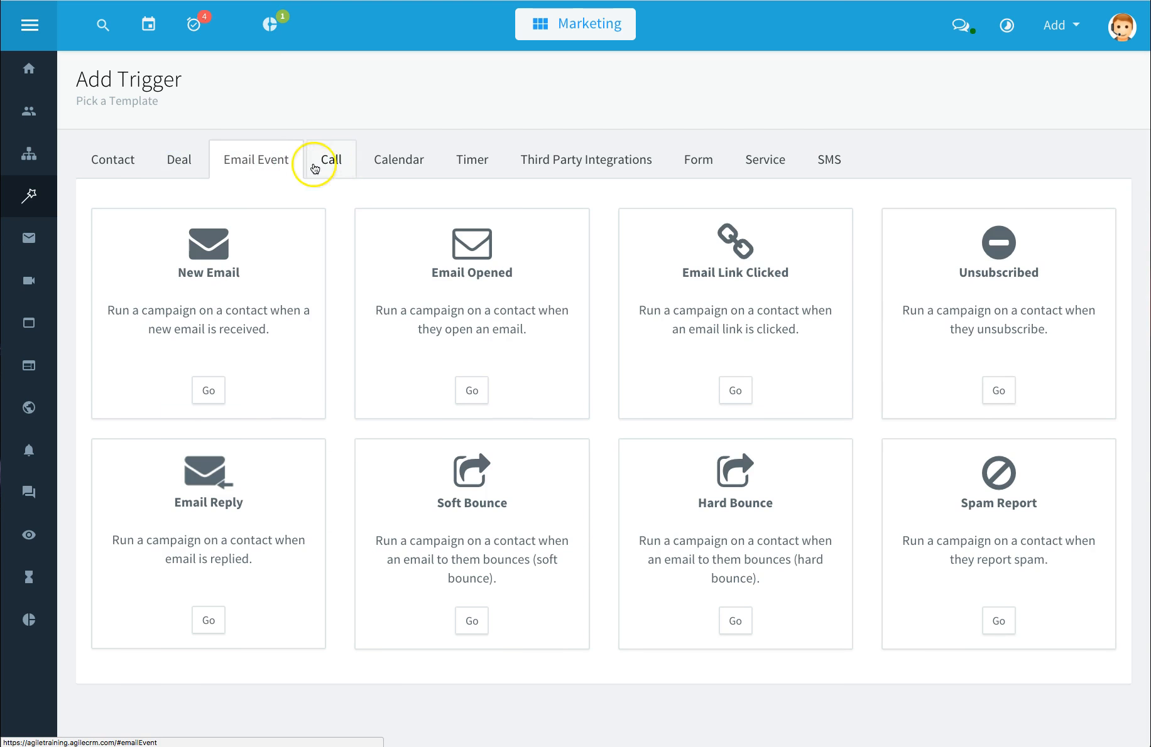
left_click(478, 396)
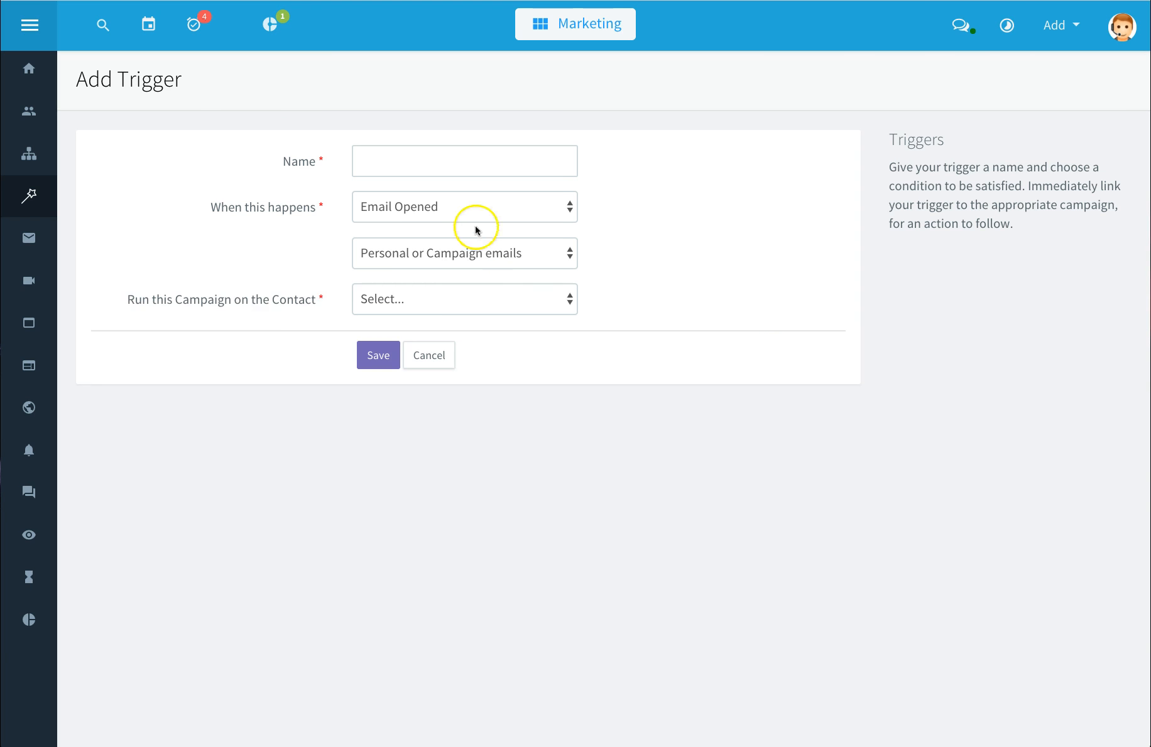
Step: Name the new trigger Test123 and look over the available trigger event options
left_click(453, 167)
type("Test123")
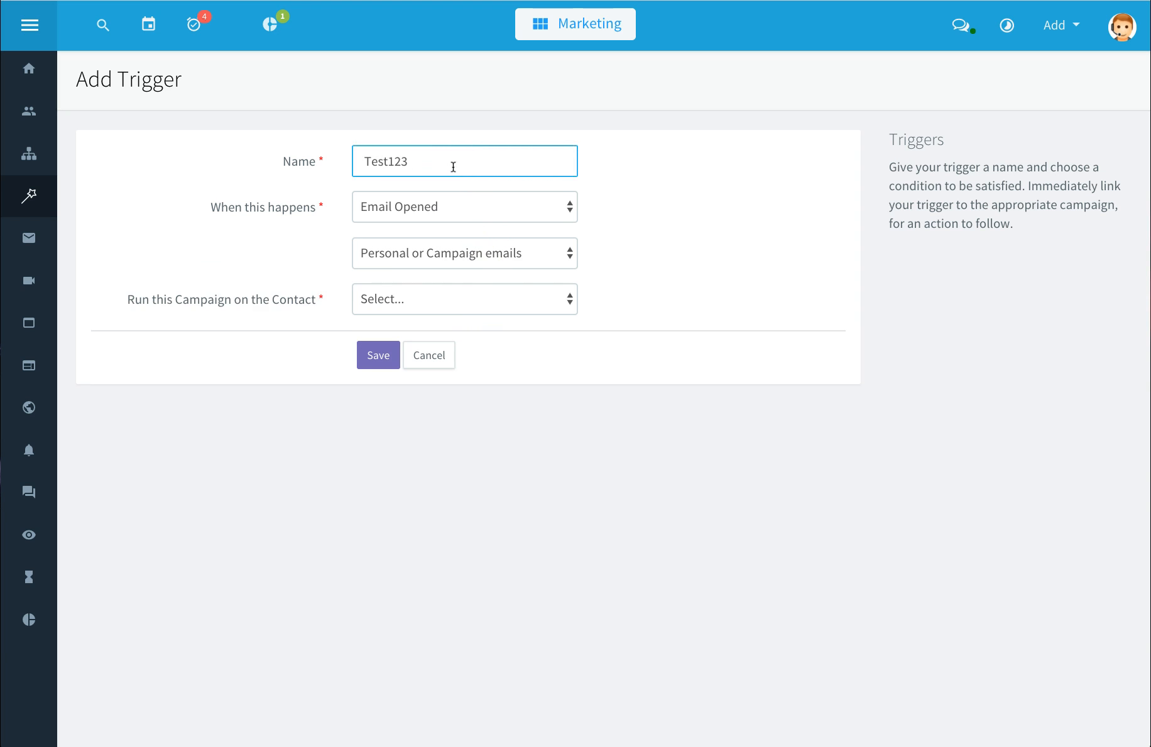
left_click(565, 207)
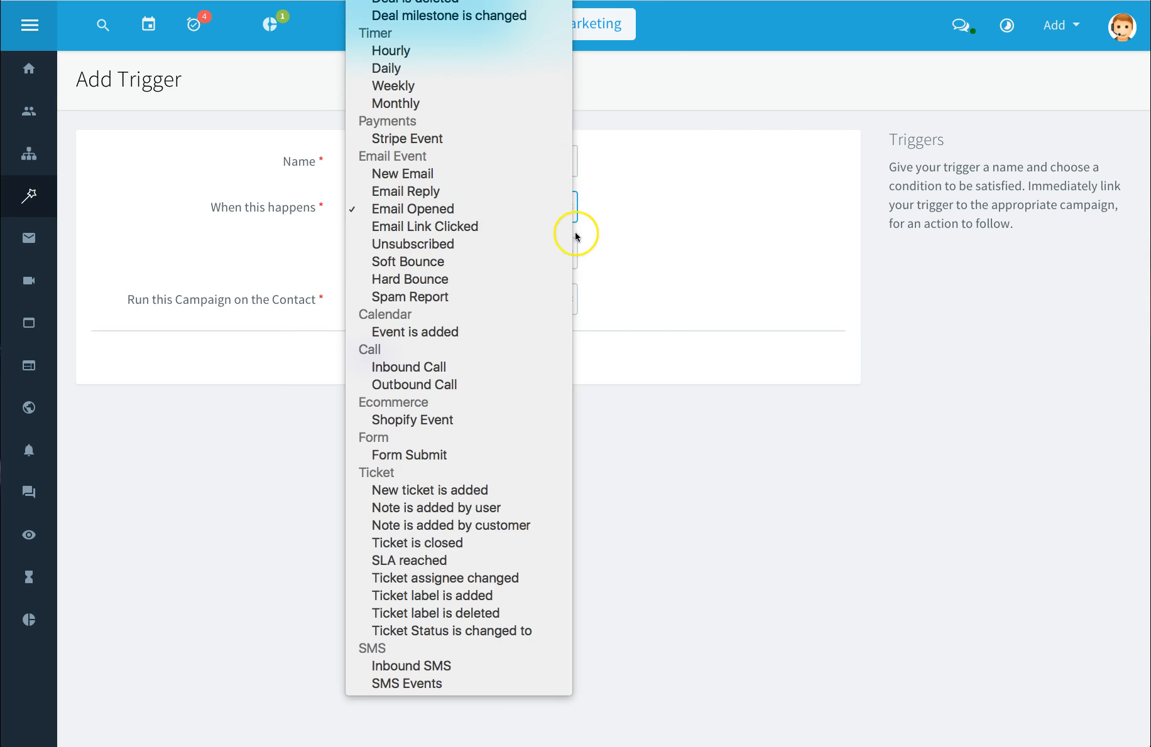
left_click(627, 200)
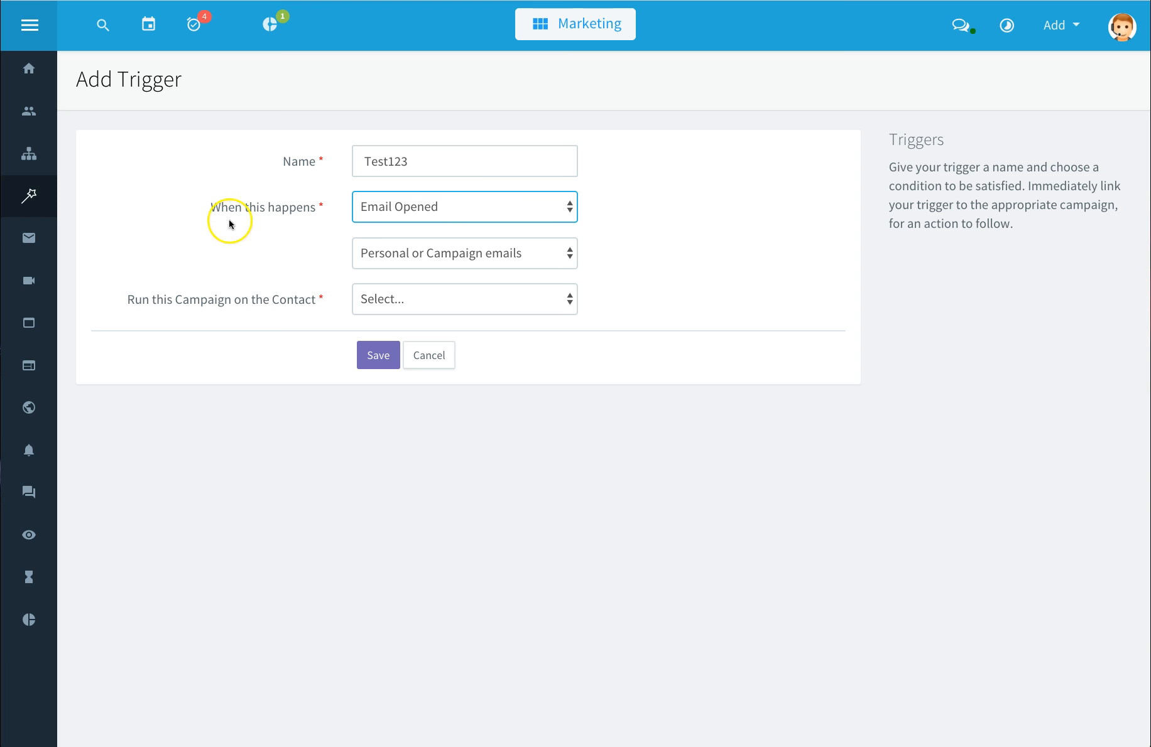
Step: Open Email Templates and delete the Vic' Test template
left_click(29, 242)
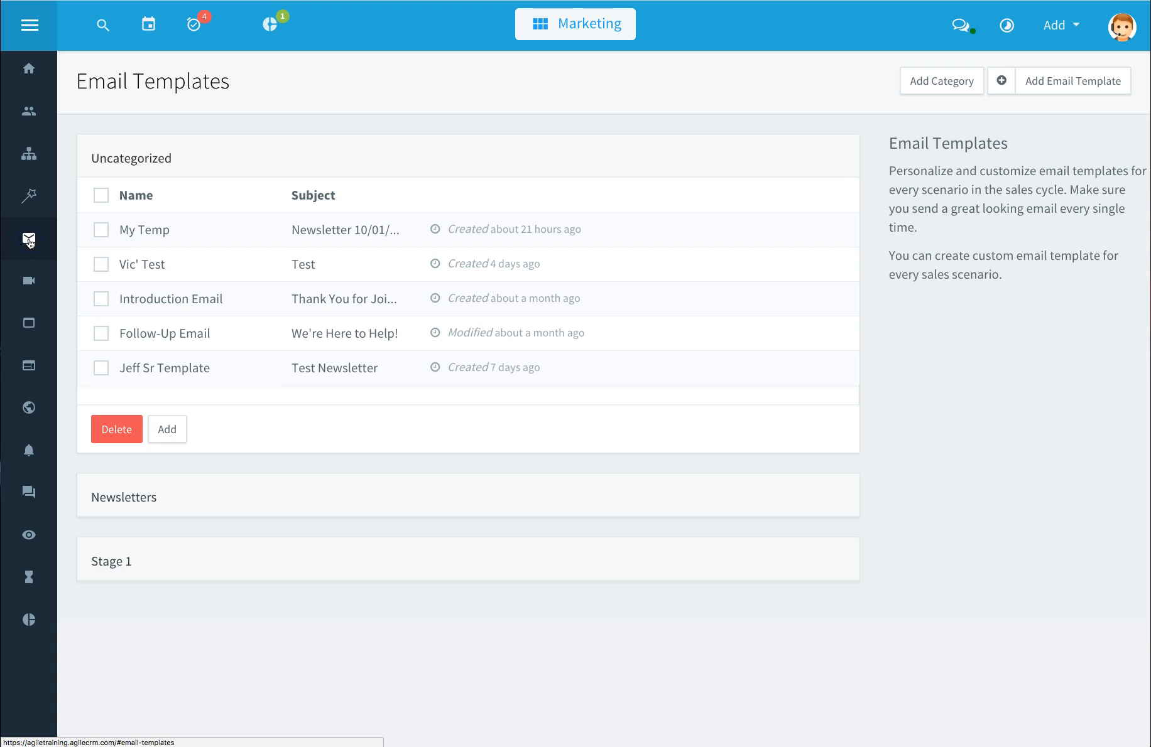
left_click(238, 197)
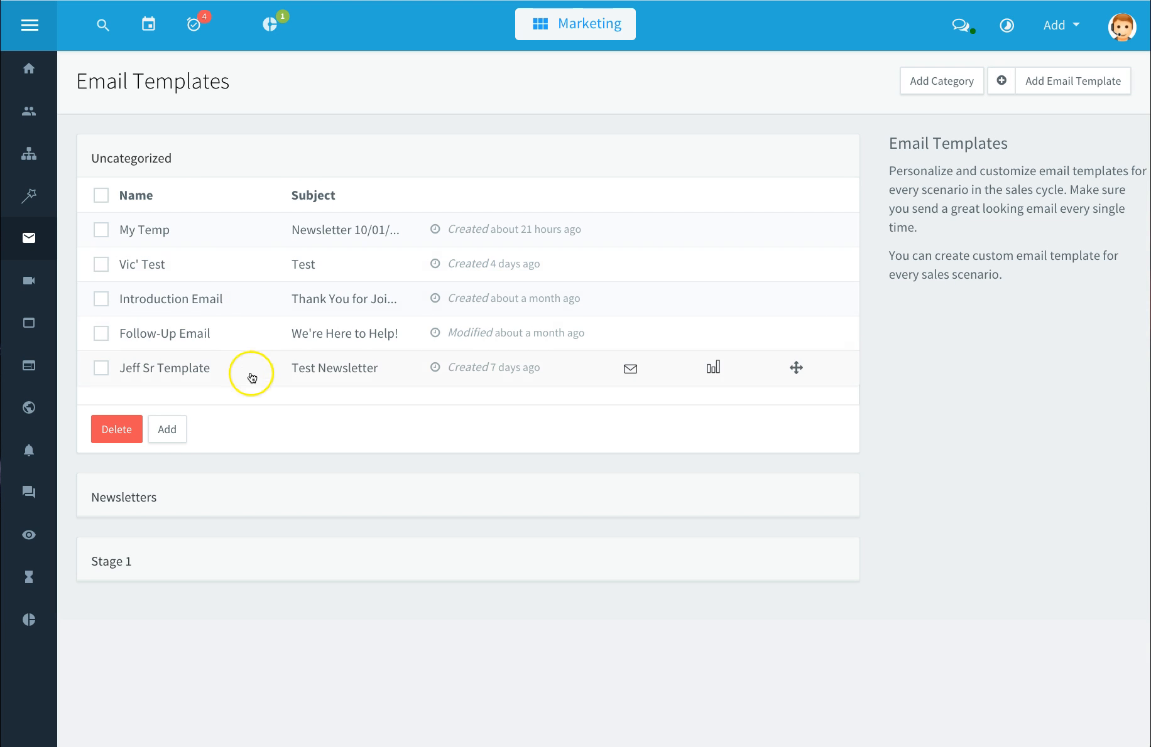
left_click(101, 197)
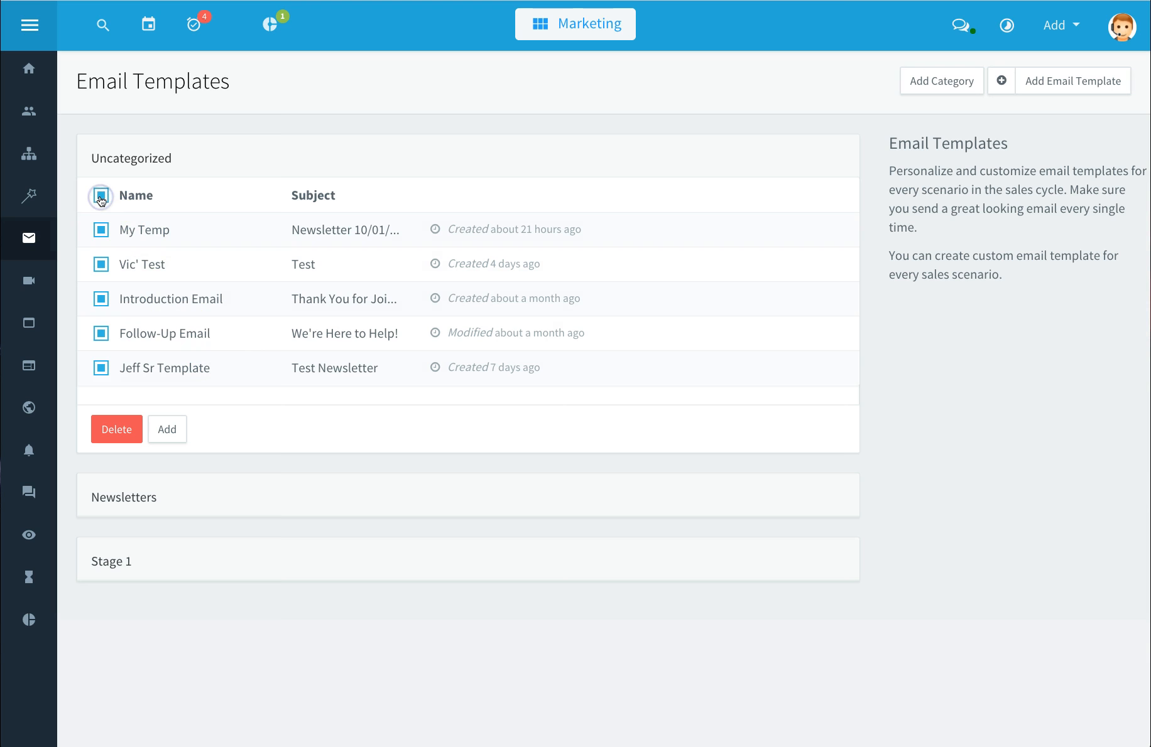
left_click(101, 197)
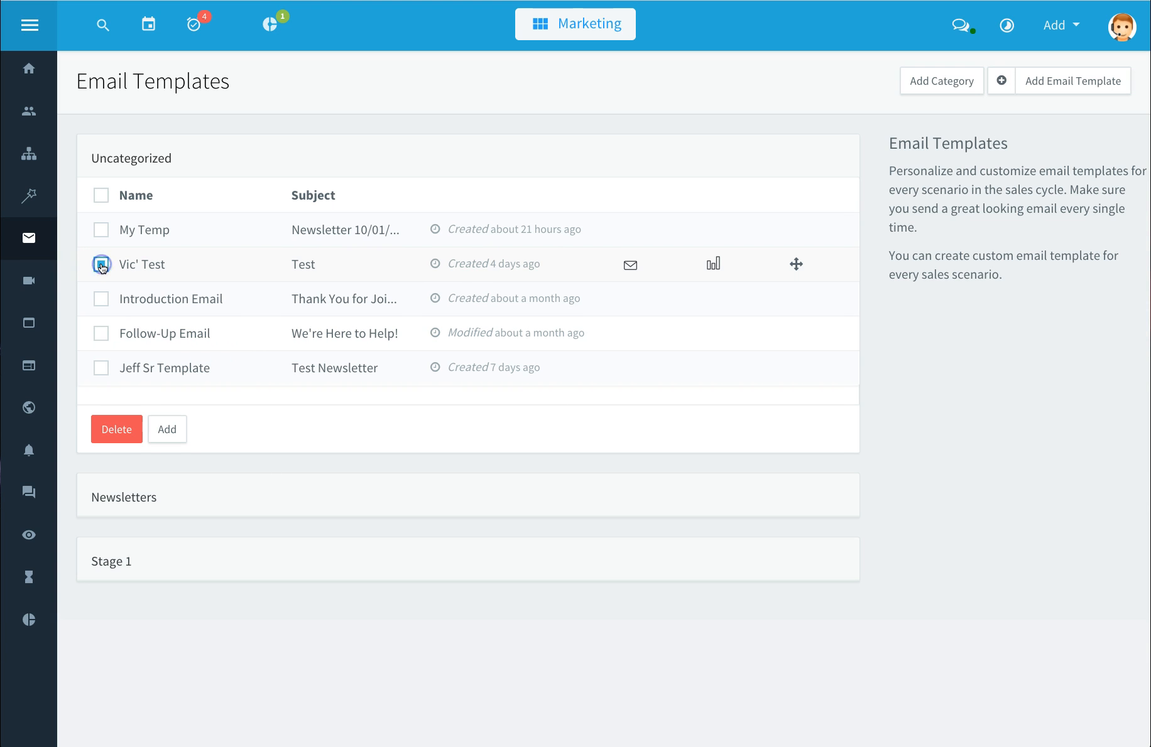
left_click(117, 433)
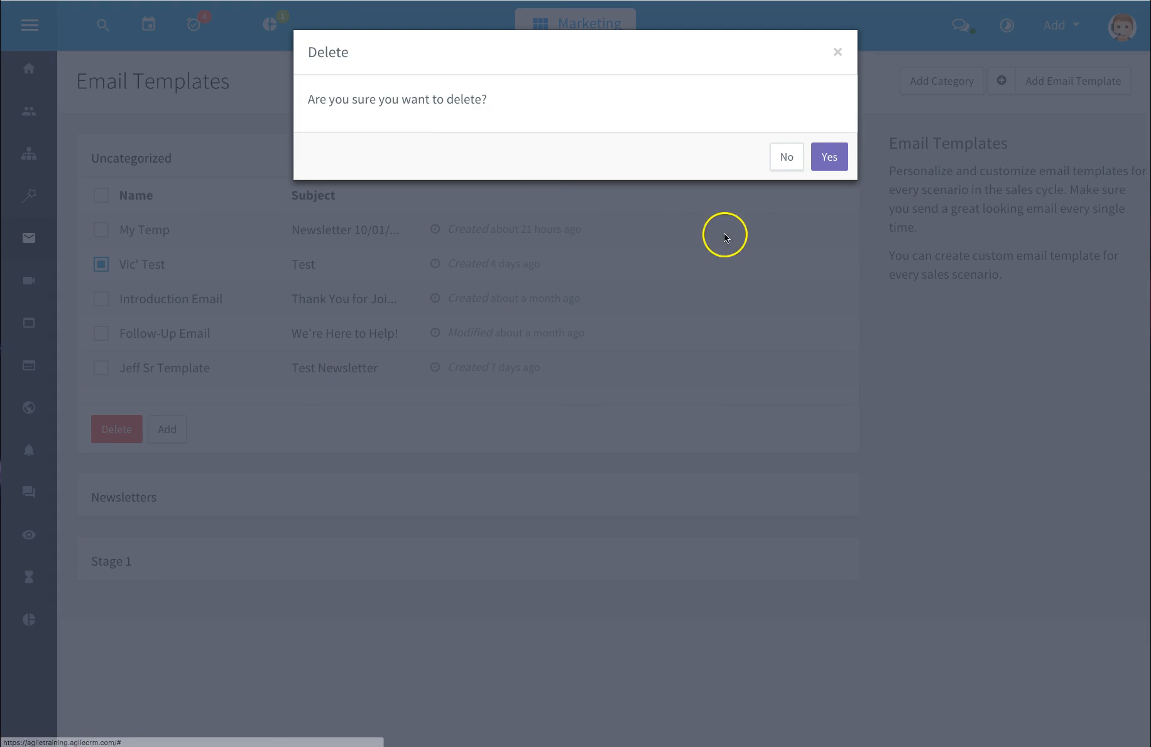
left_click(827, 158)
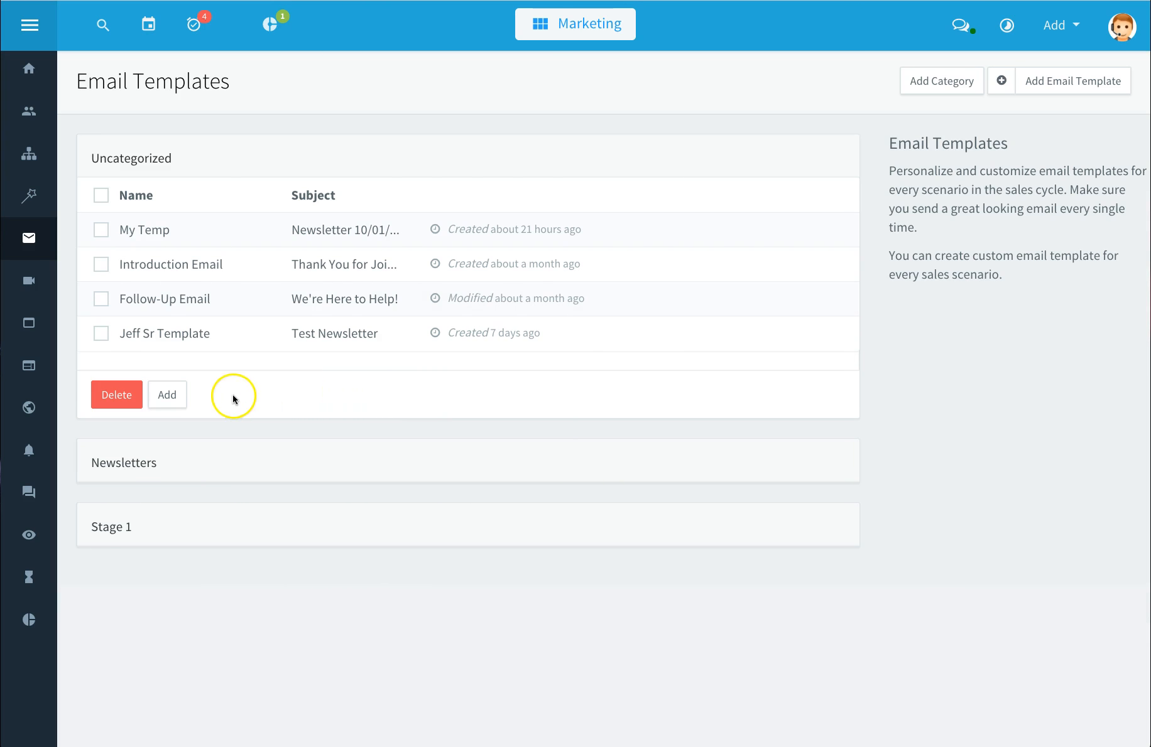
Step: Start a simple email template named Simple Email Template with the subject Thank You
left_click(1061, 88)
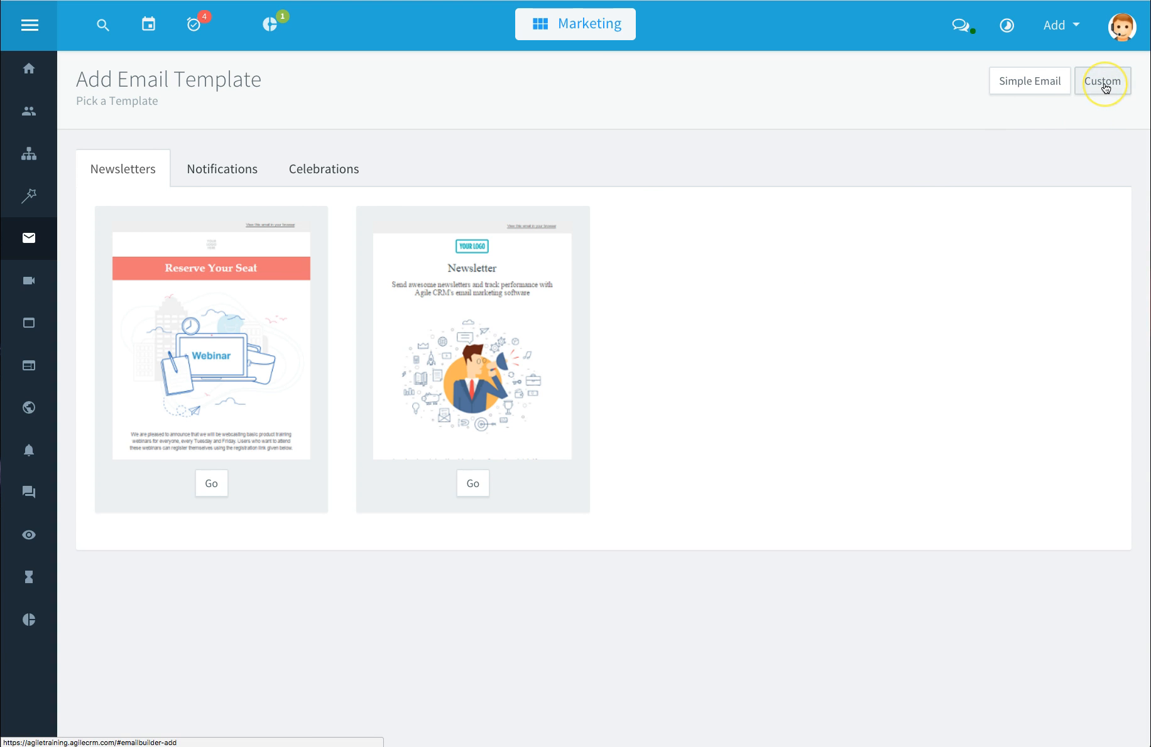
left_click(1027, 92)
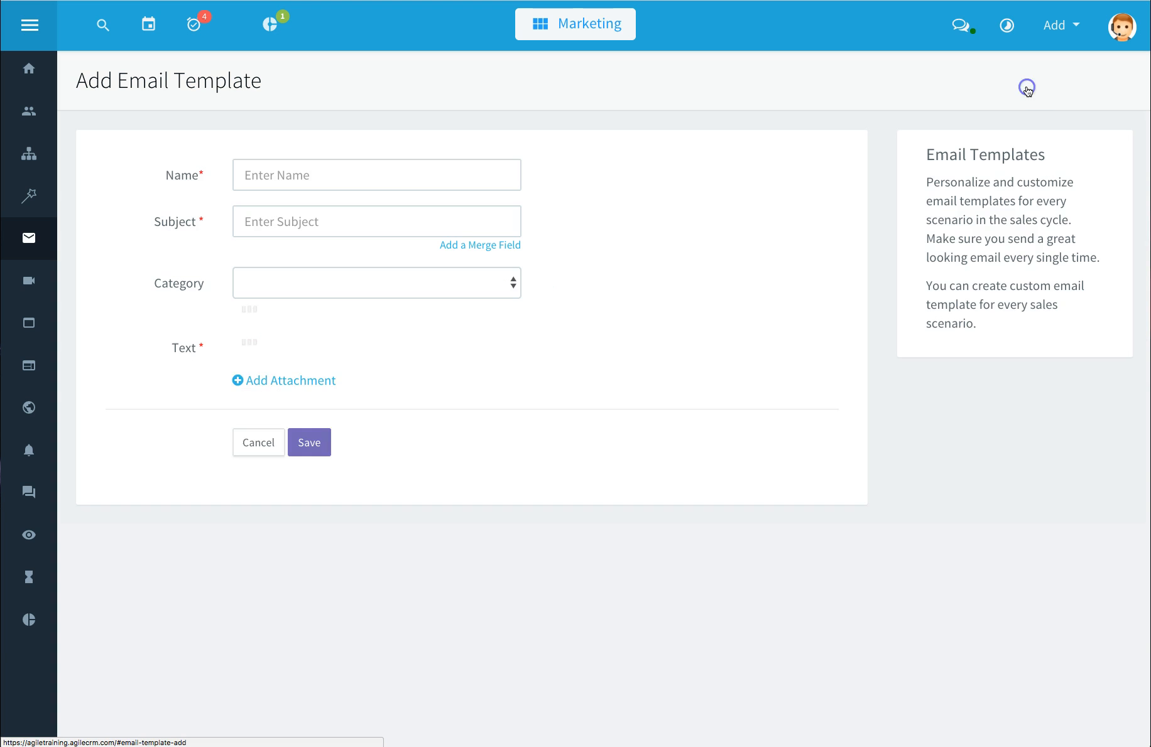
left_click(398, 165)
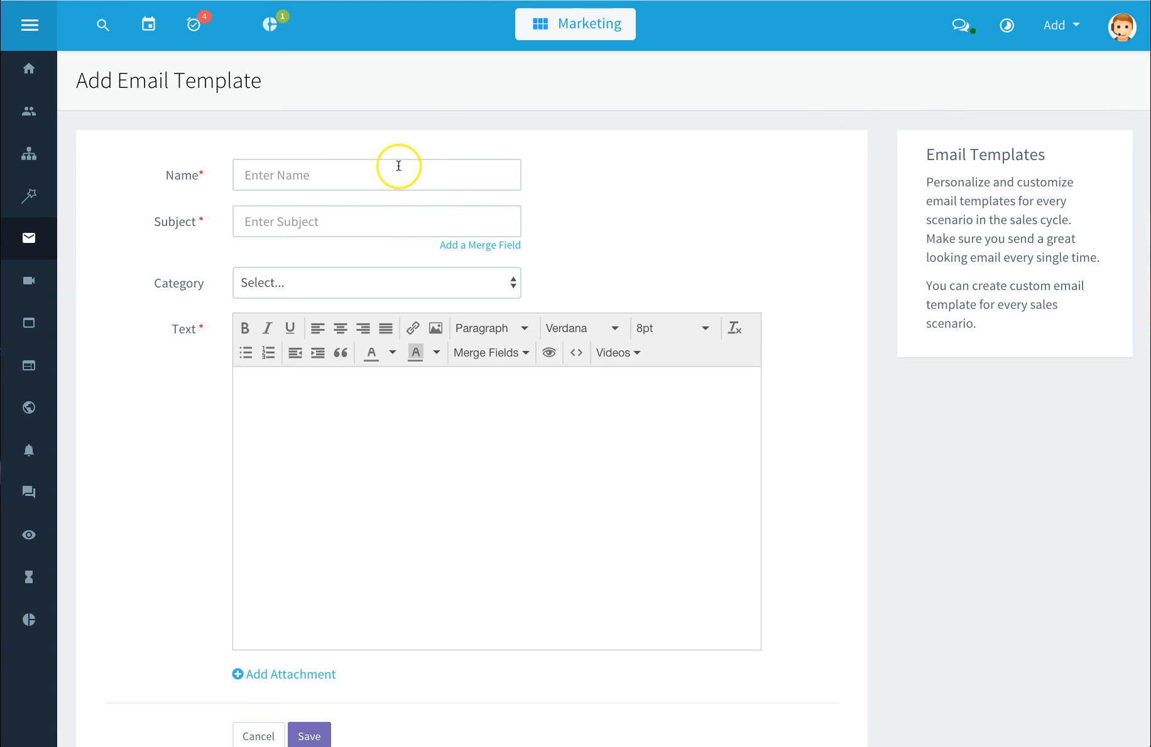
type("Simple Email Template")
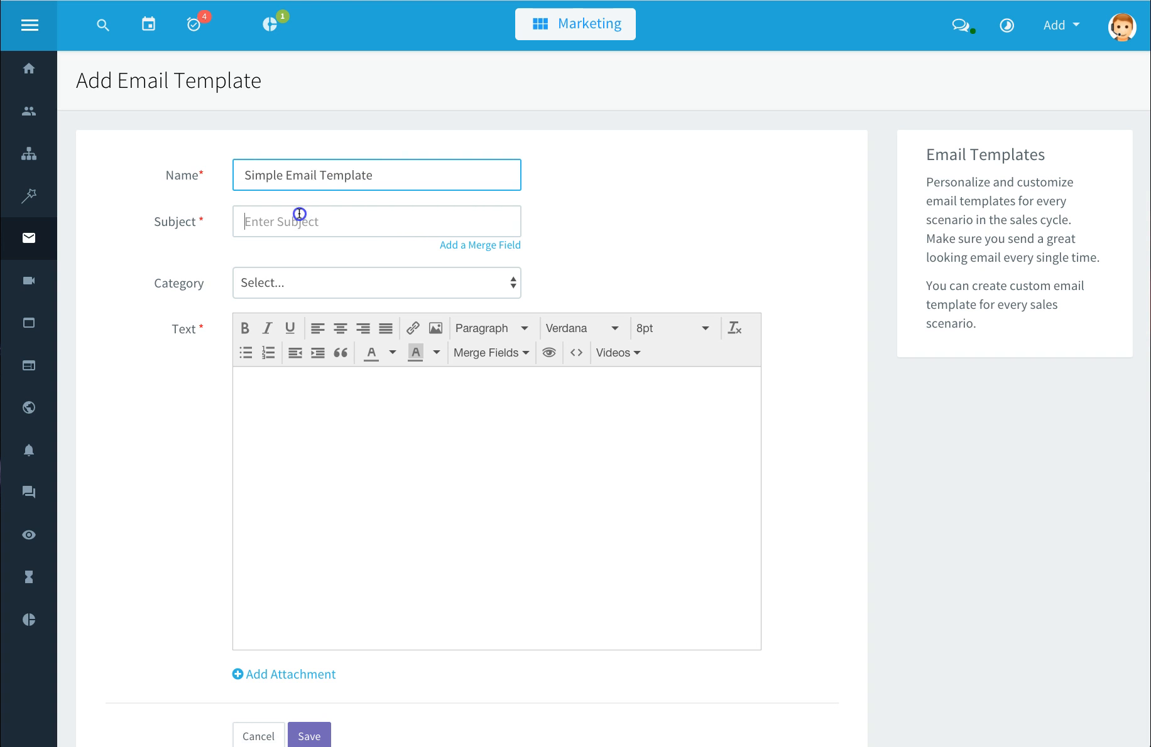
left_click(298, 216)
type("Thank You")
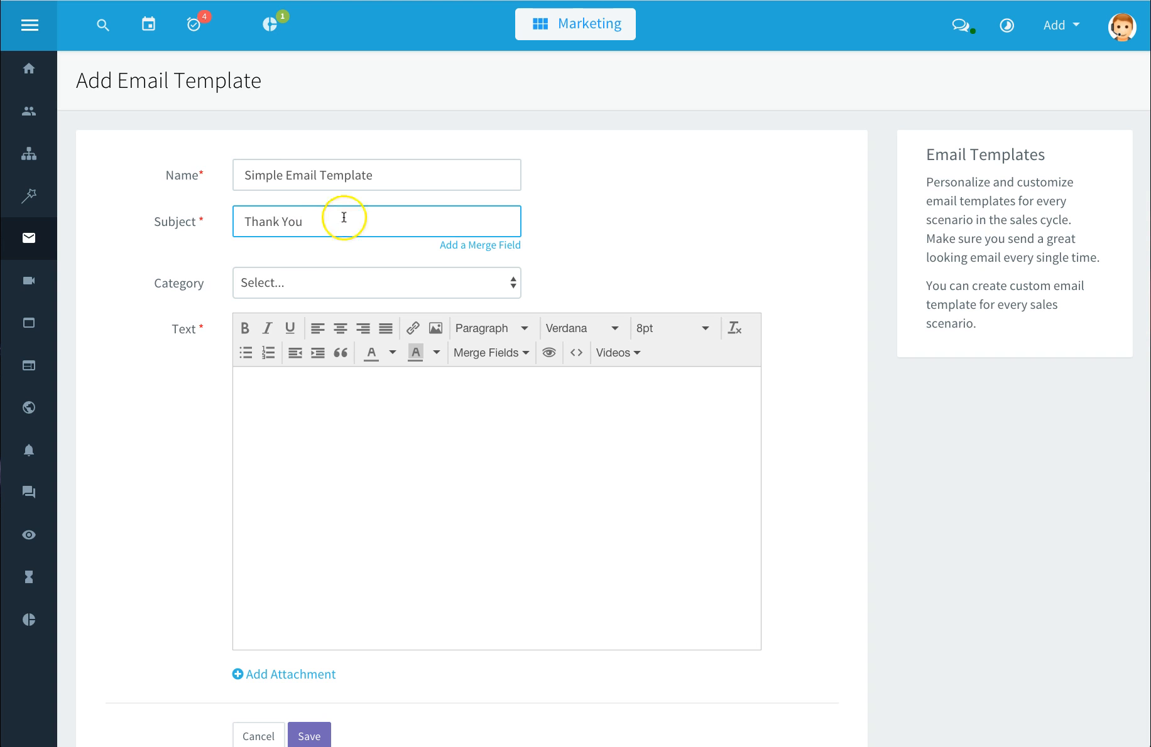
left_click(515, 283)
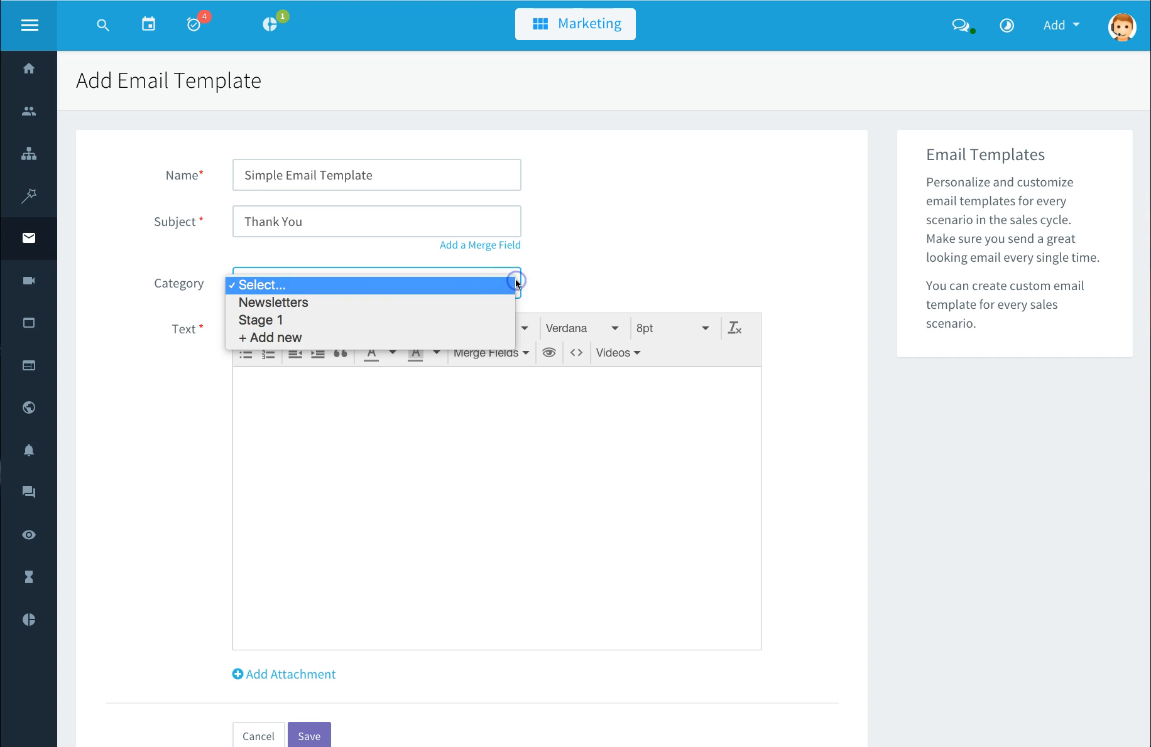
left_click(517, 283)
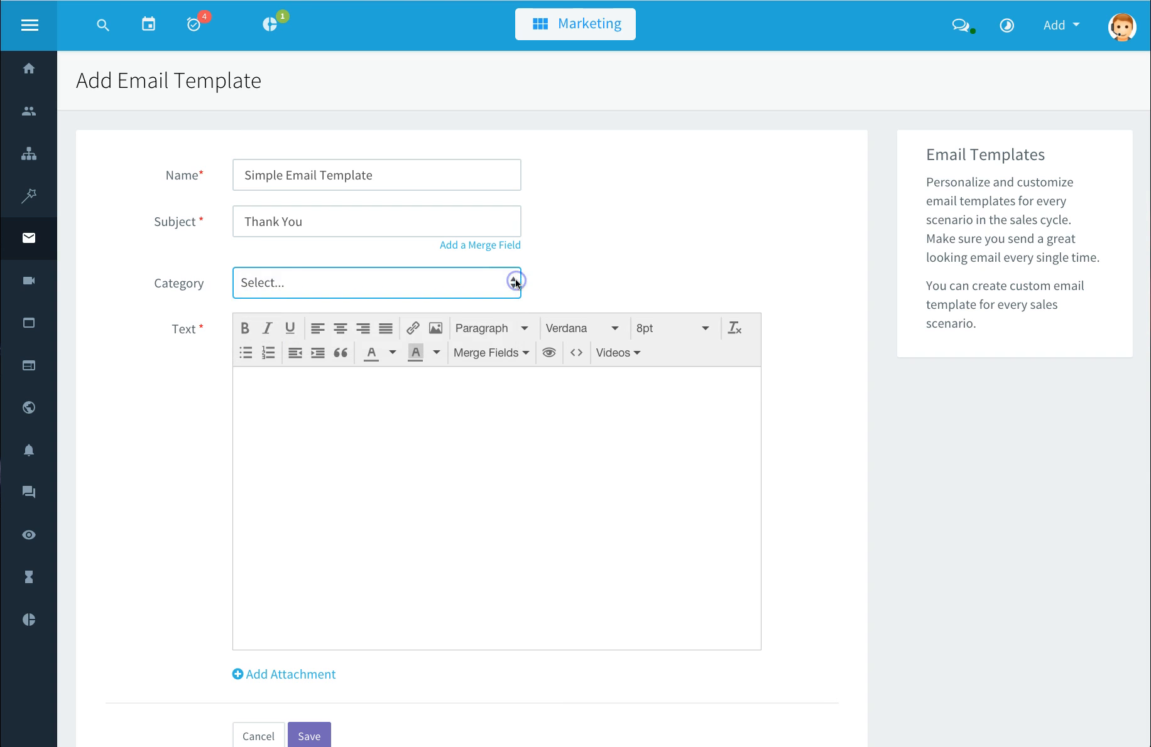
Step: Write the body Hello with the First Name merge field, a Thank You! line and a sign-off, then save the template
left_click(293, 423)
type("Hello")
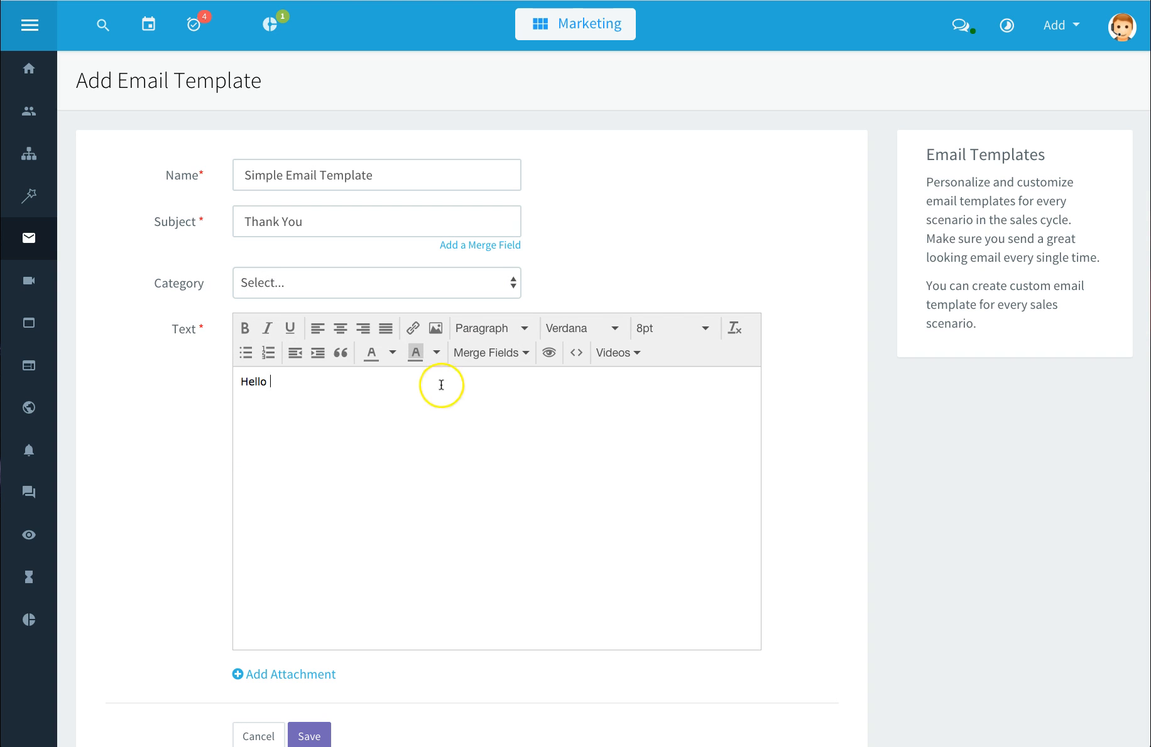
left_click(514, 353)
mouse_move(514, 382)
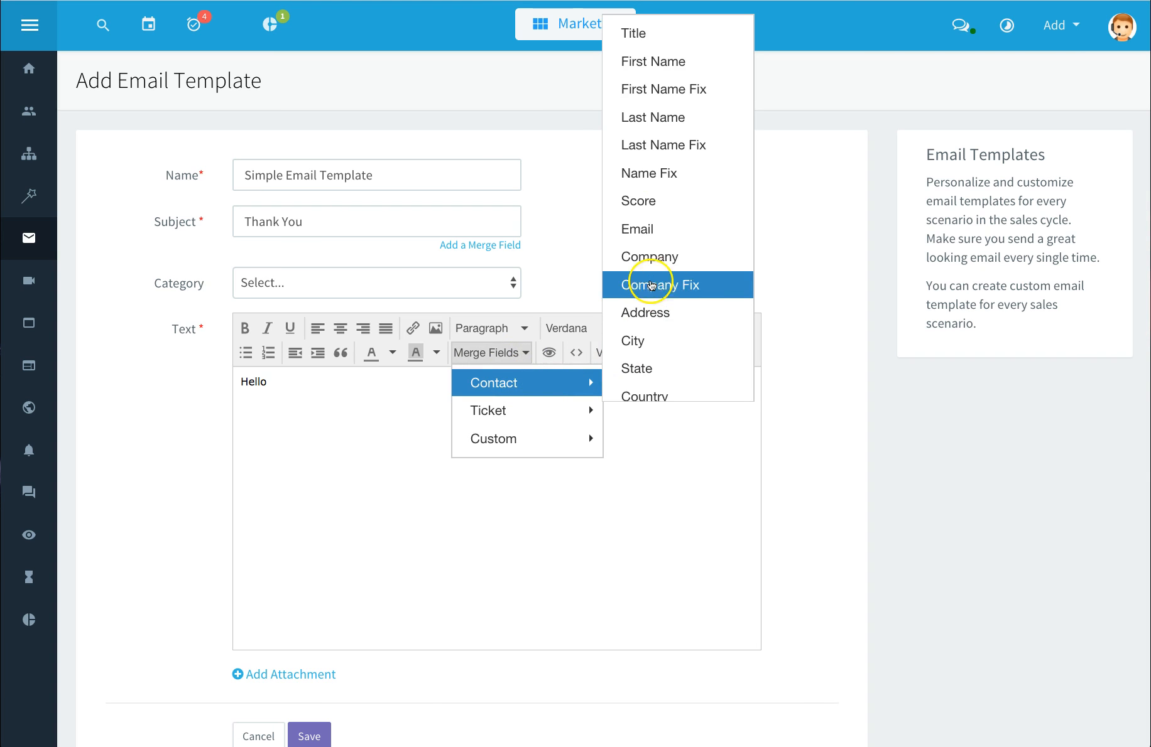
left_click(673, 61)
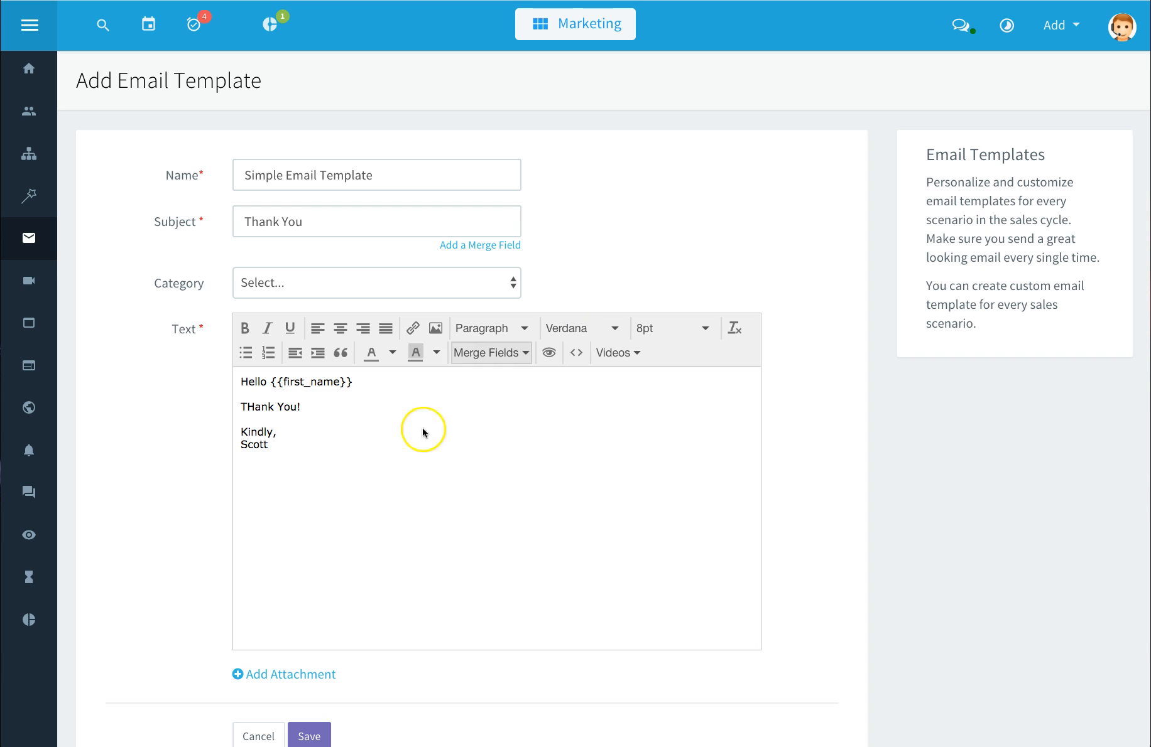
scroll(301, 672, "down", 1)
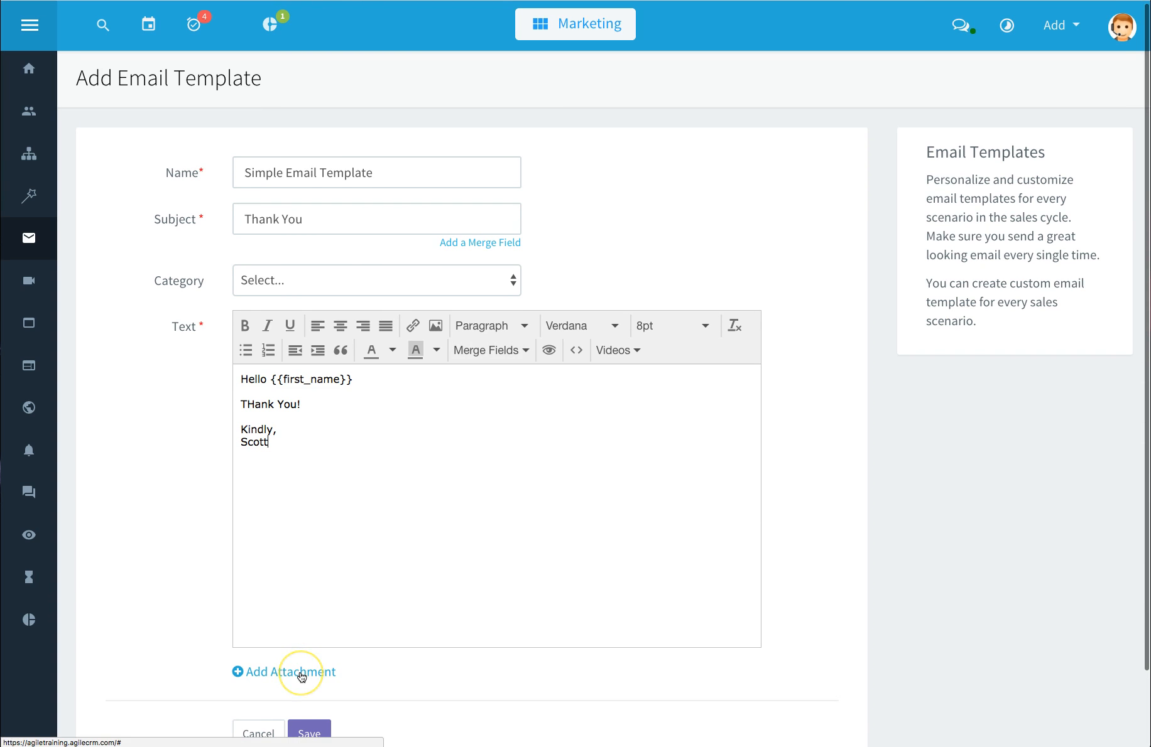
scroll(301, 675, "down", 1)
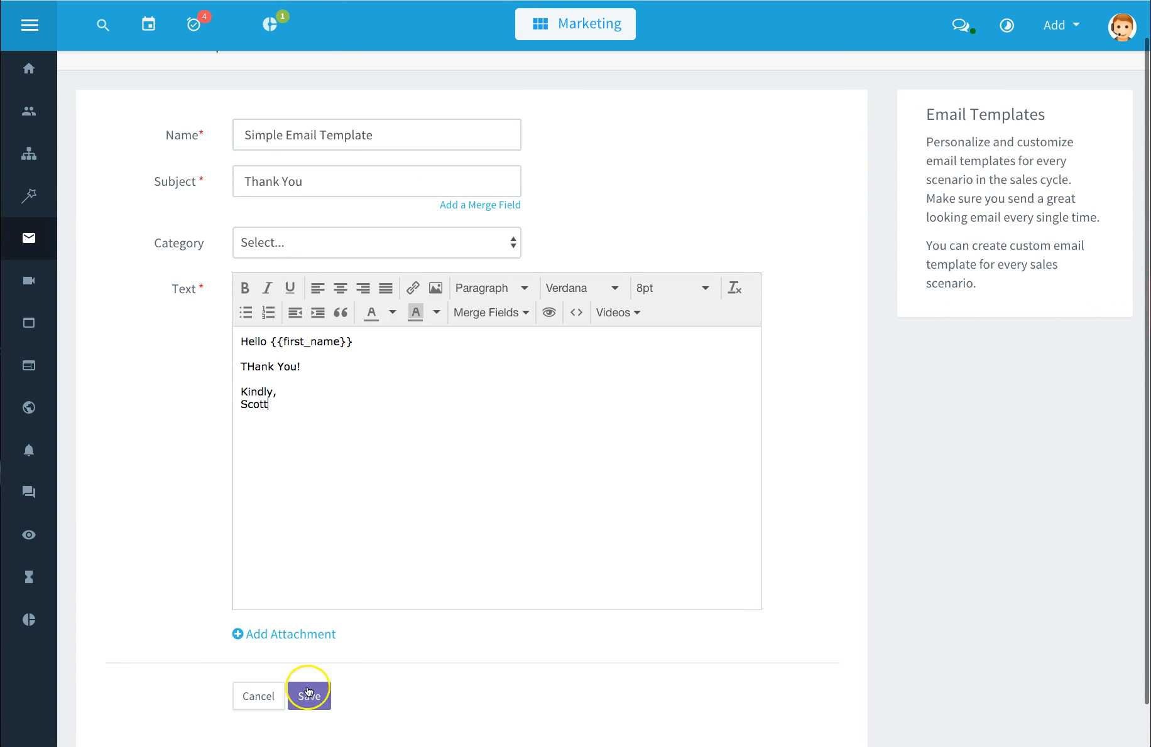
left_click(309, 694)
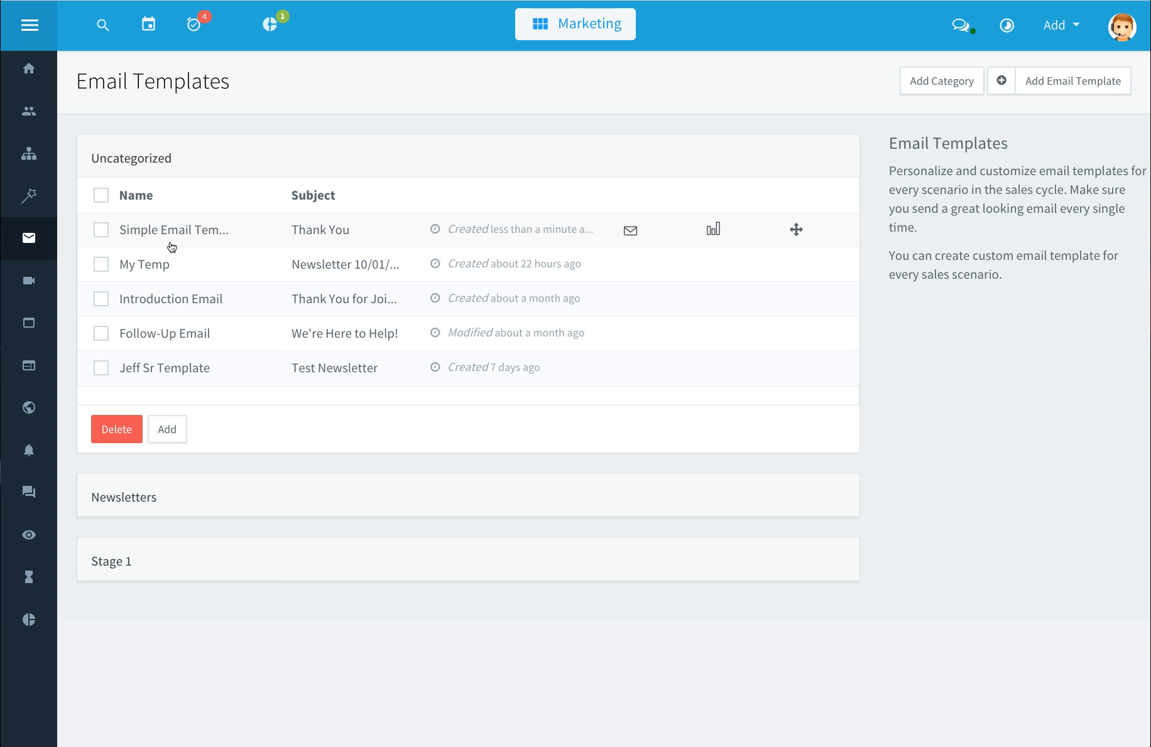
left_click(33, 287)
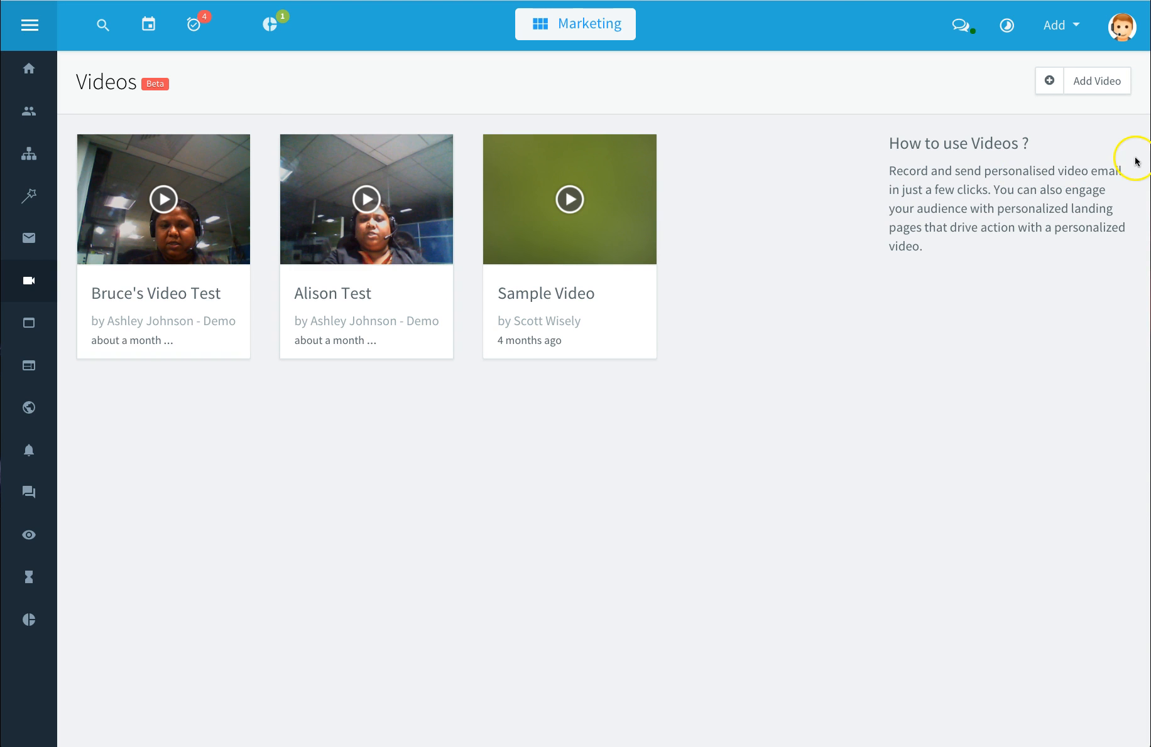
left_click(1098, 84)
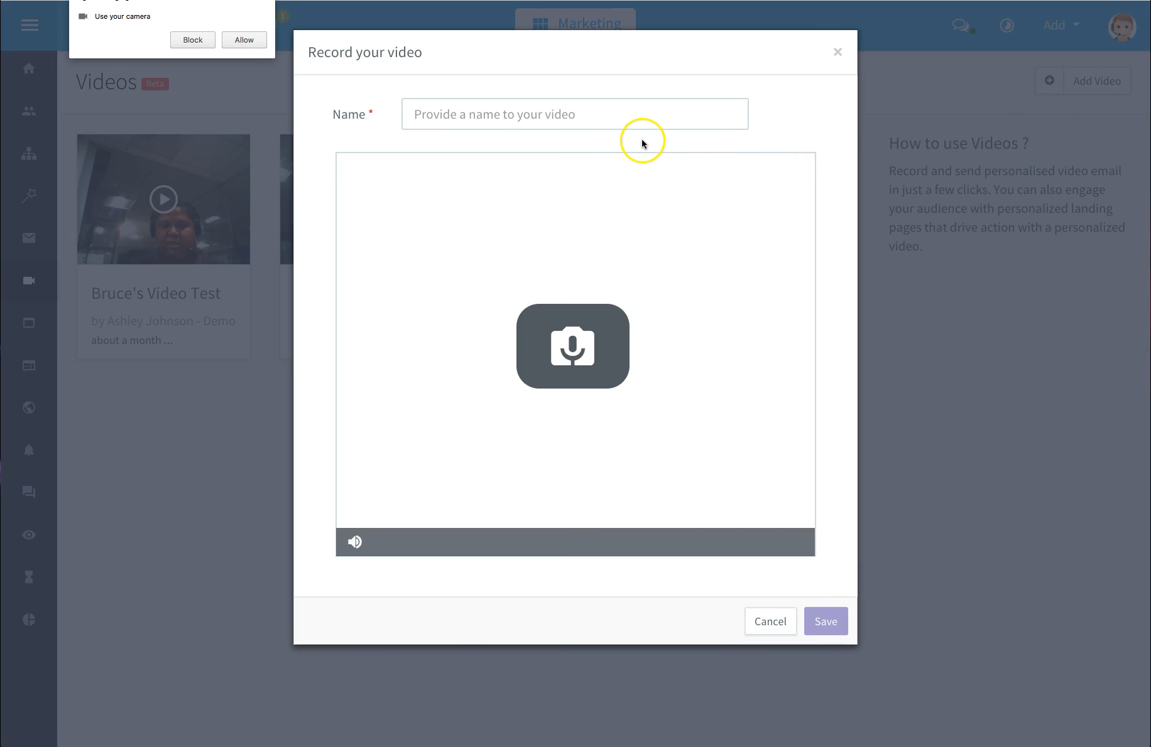
left_click(473, 116)
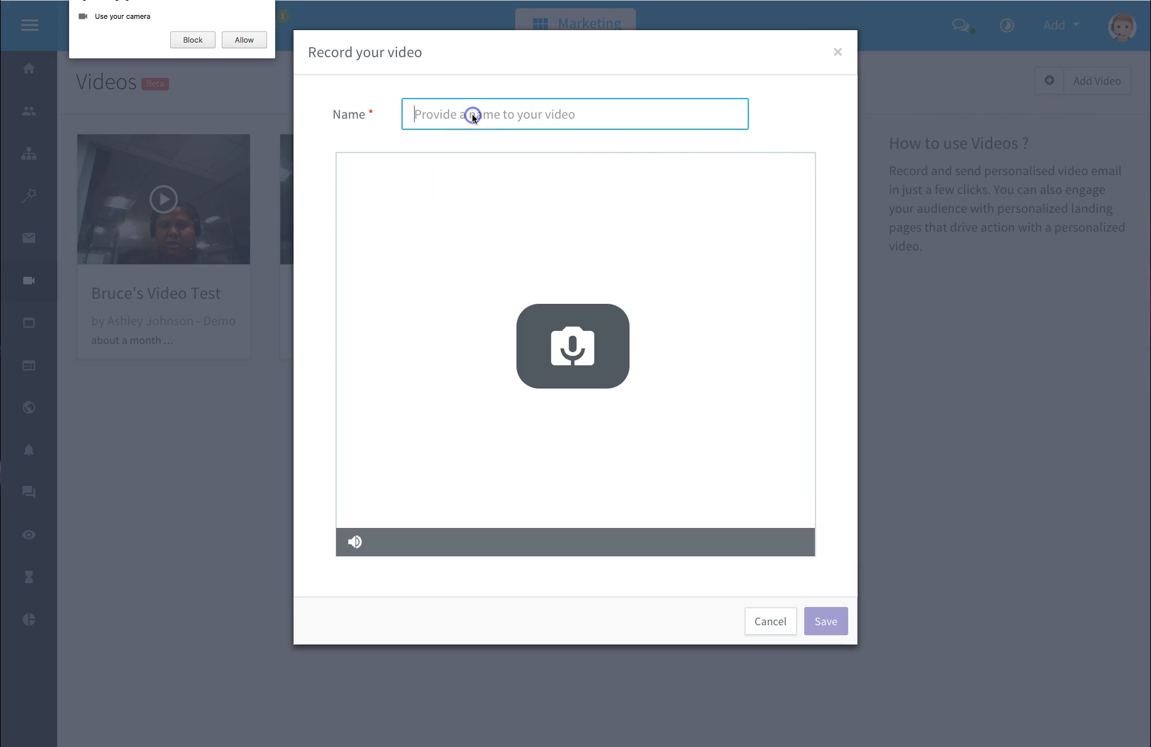
type("Tested 123")
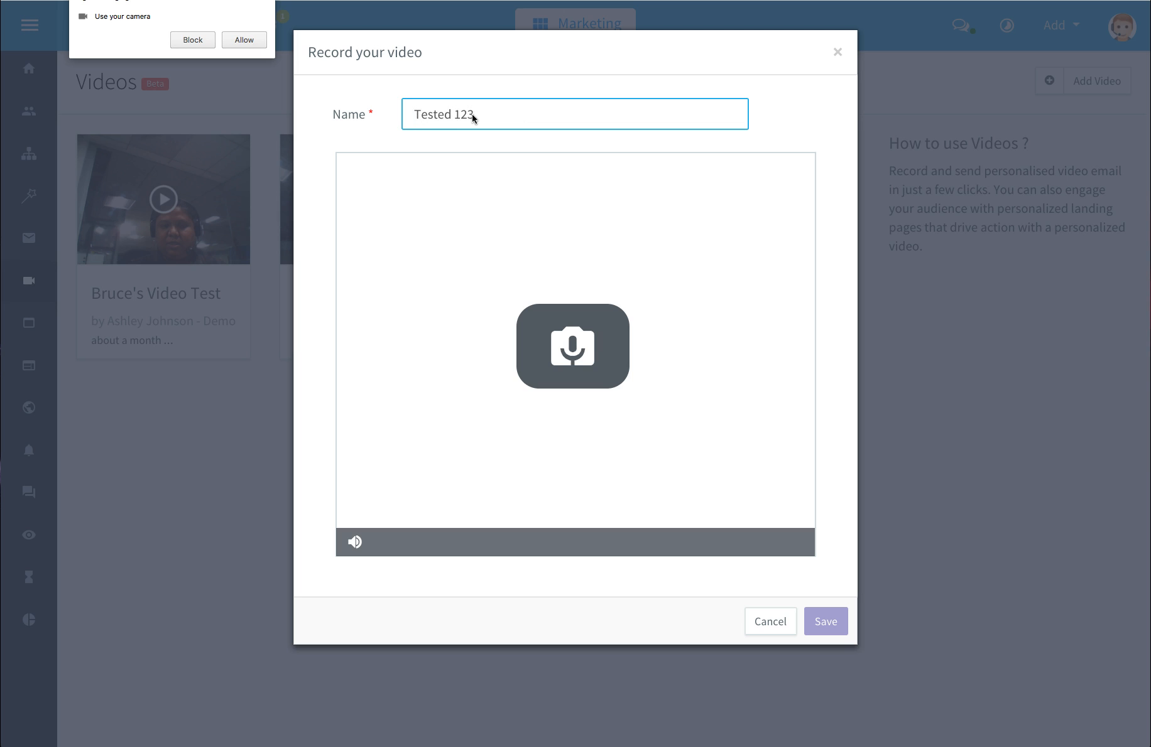
left_click(233, 19)
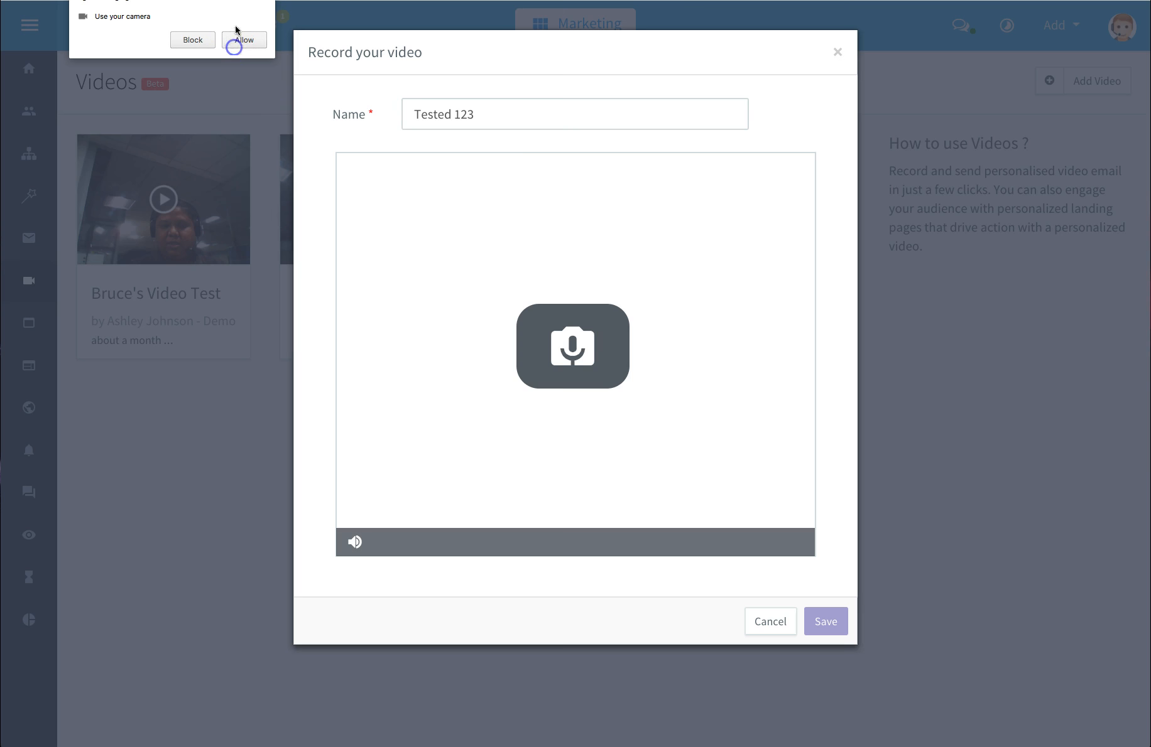
left_click(236, 39)
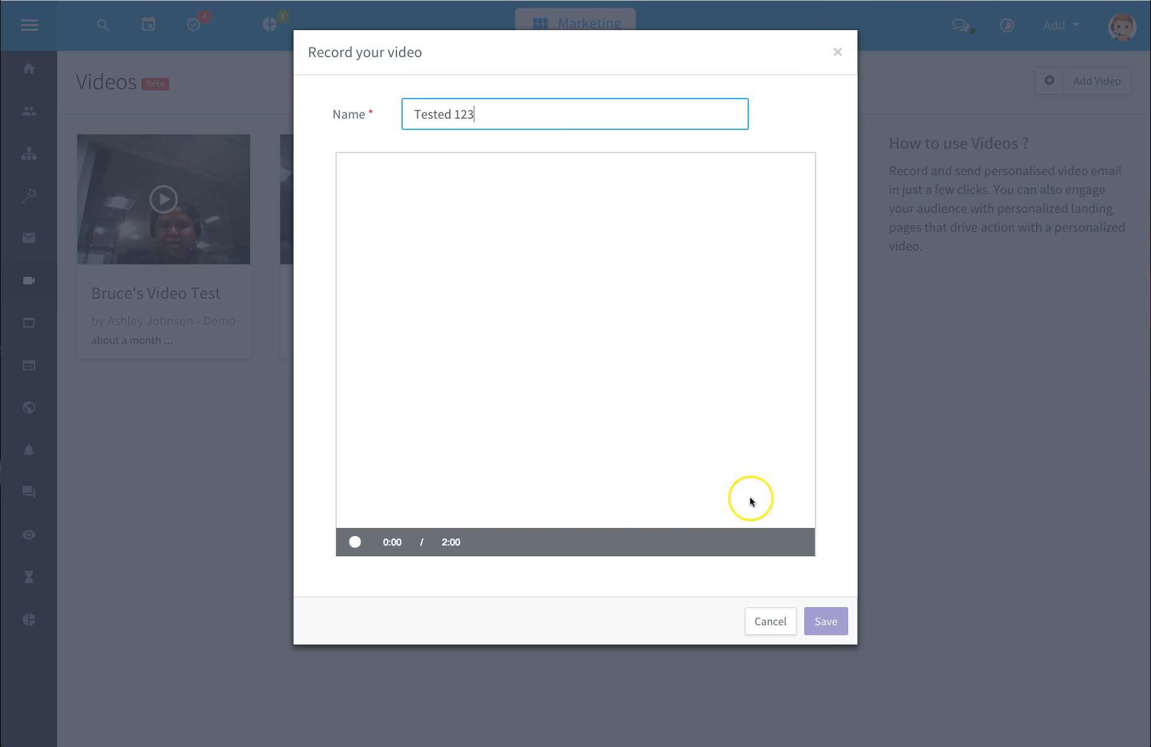
left_click(783, 630)
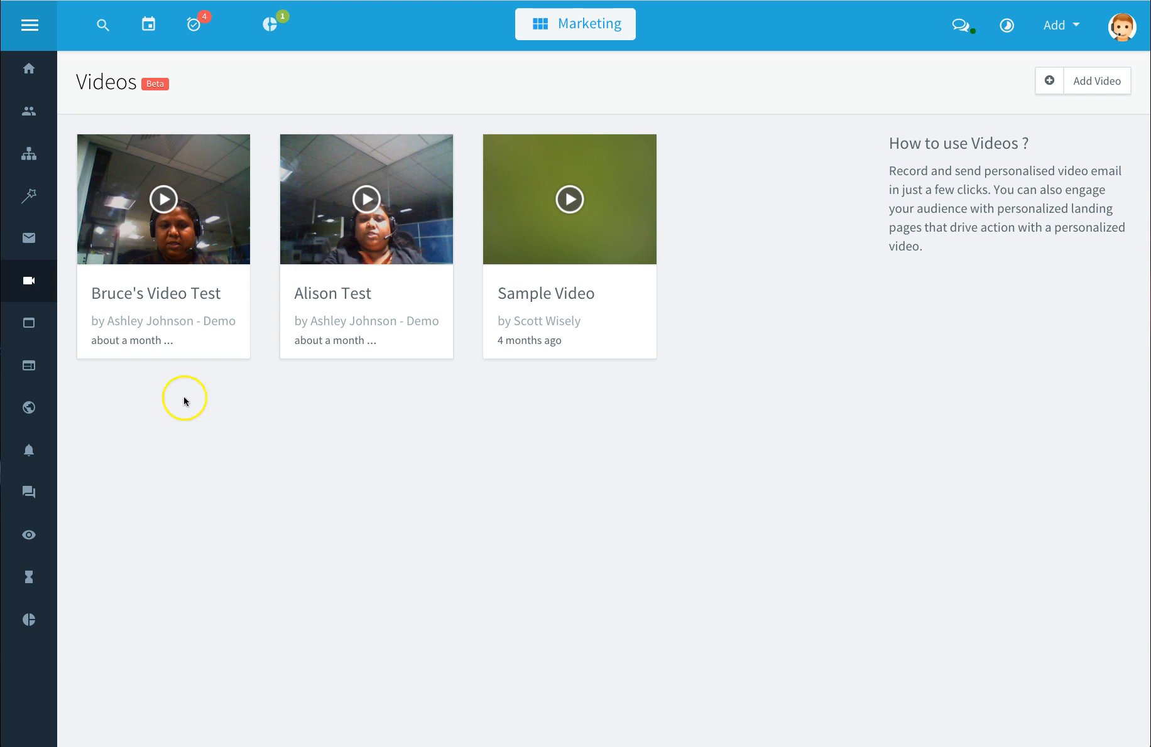
Step: Open Forms and start a new form from the Get your guide for free template
left_click(28, 324)
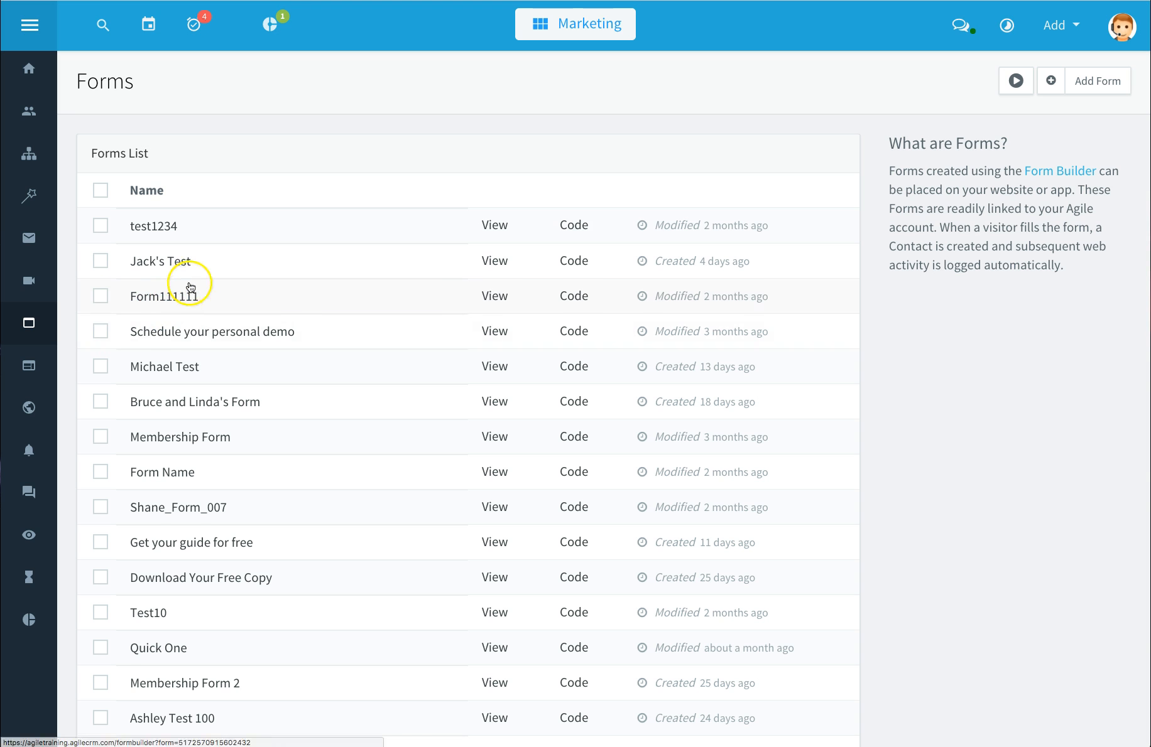
scroll(218, 510, "down", 6)
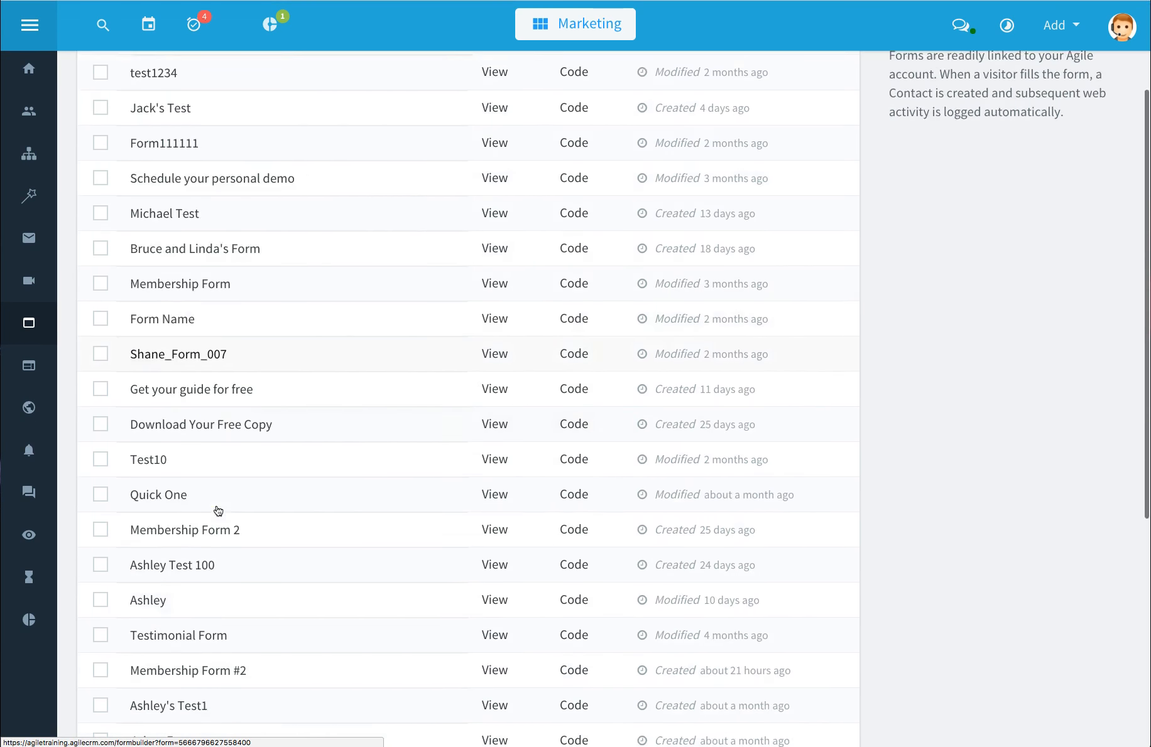
scroll(218, 511, "up", 6)
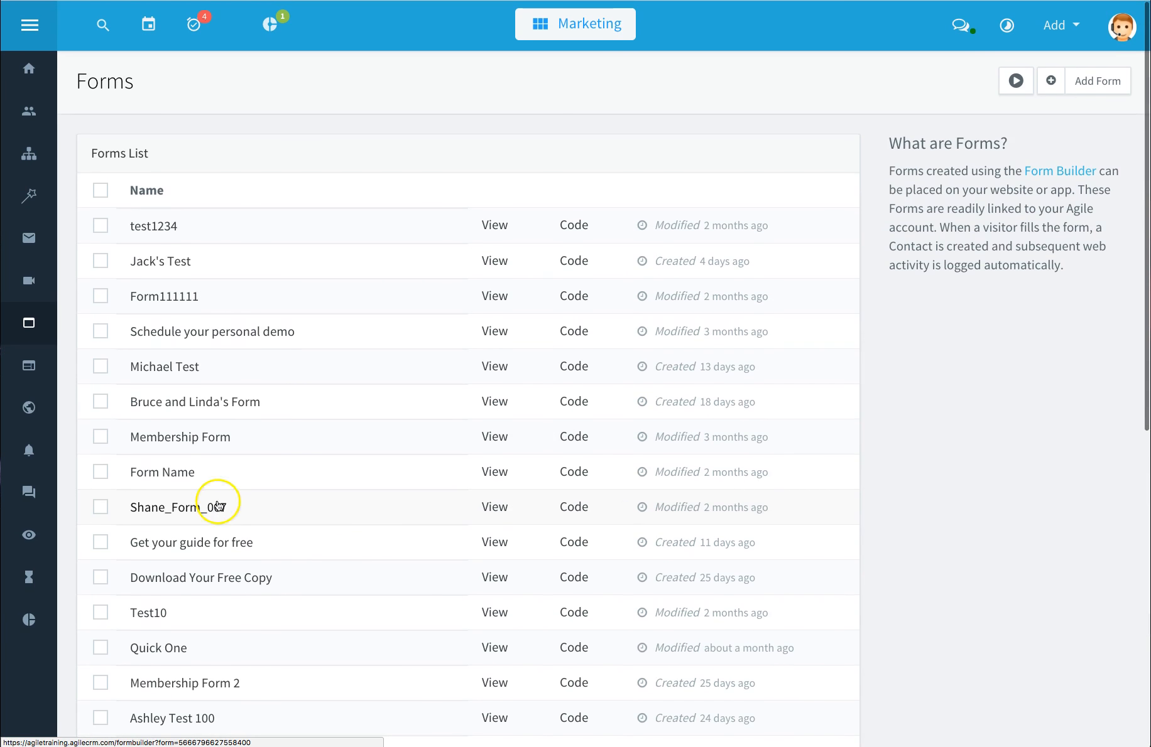
left_click(1085, 87)
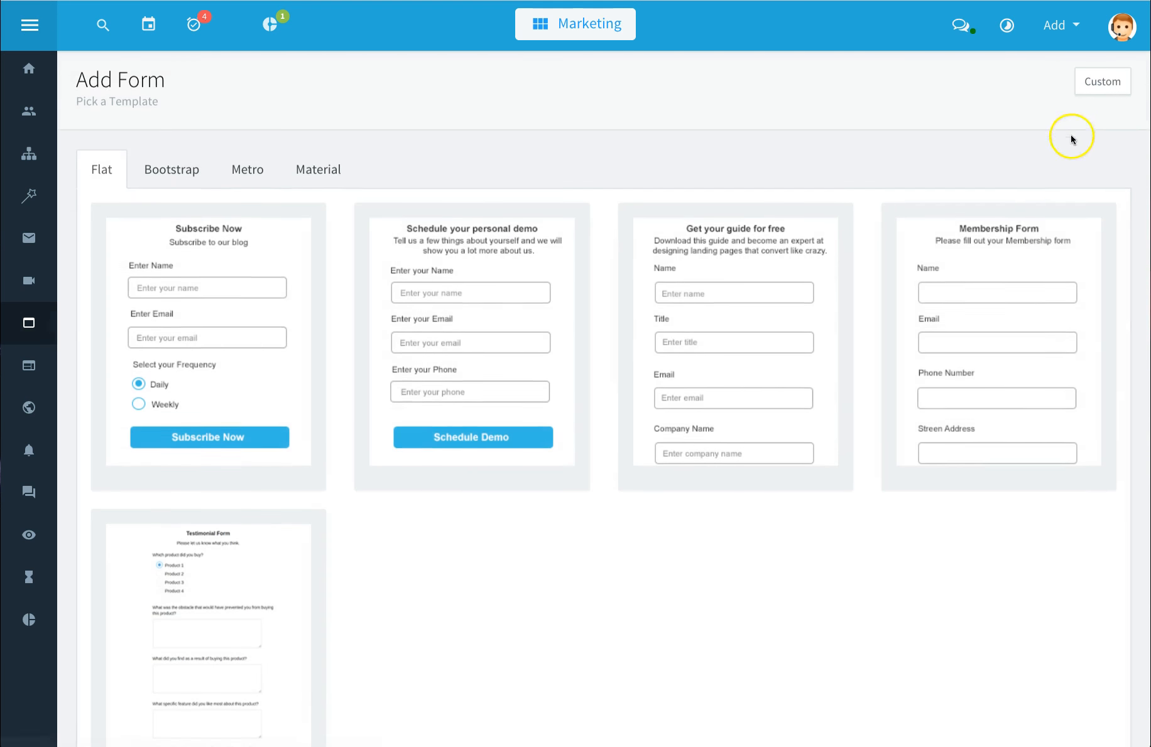
mouse_move(764, 317)
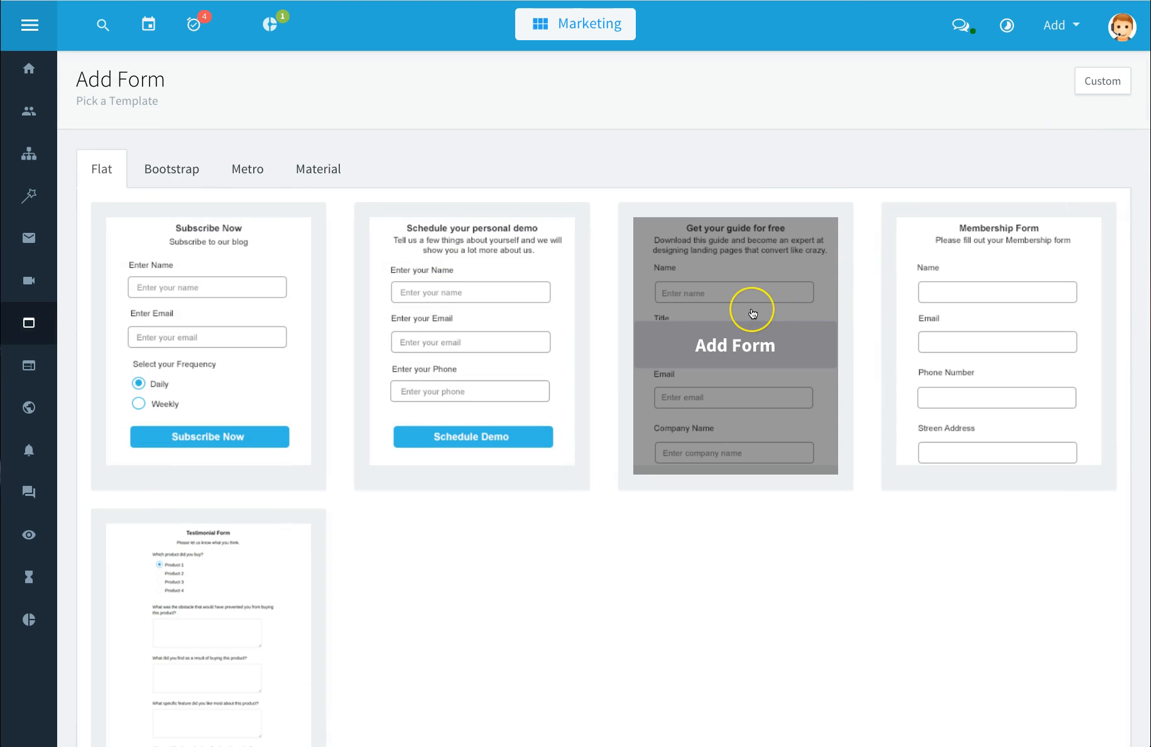
left_click(753, 313)
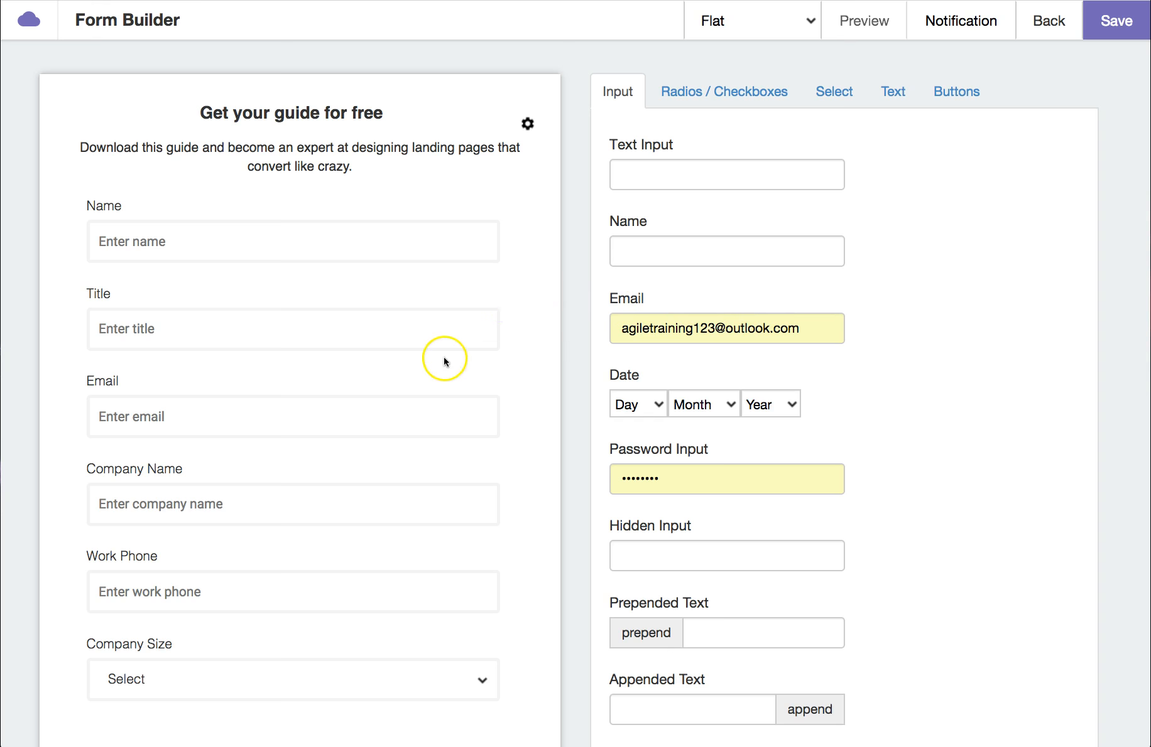
Step: Browse the form builder's field palette categories: inputs, radios and checkboxes, selects, text and buttons
left_click(720, 94)
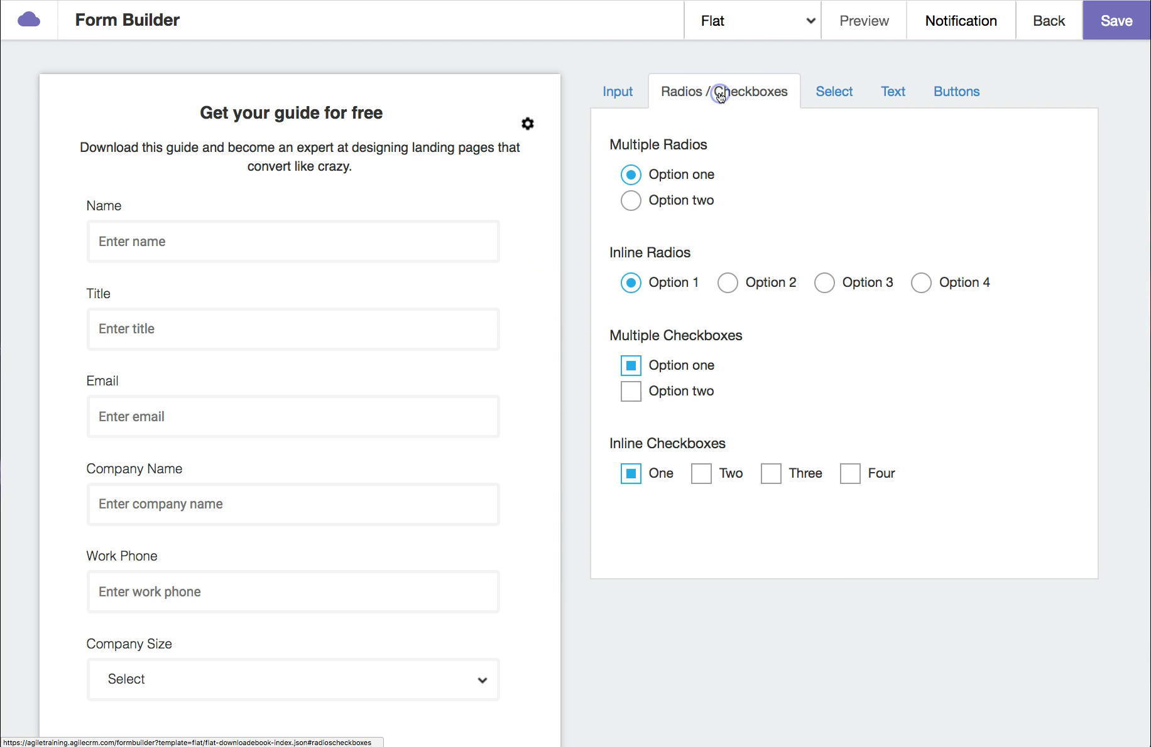
left_click(829, 98)
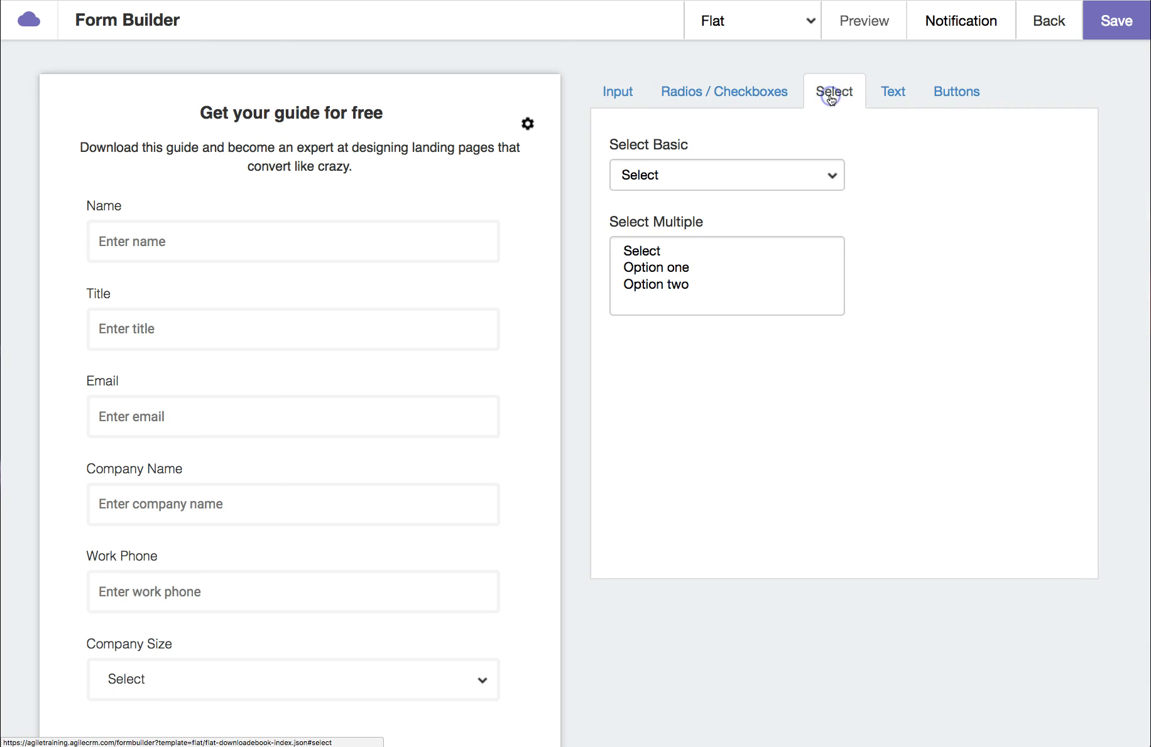
left_click(888, 96)
left_click(954, 95)
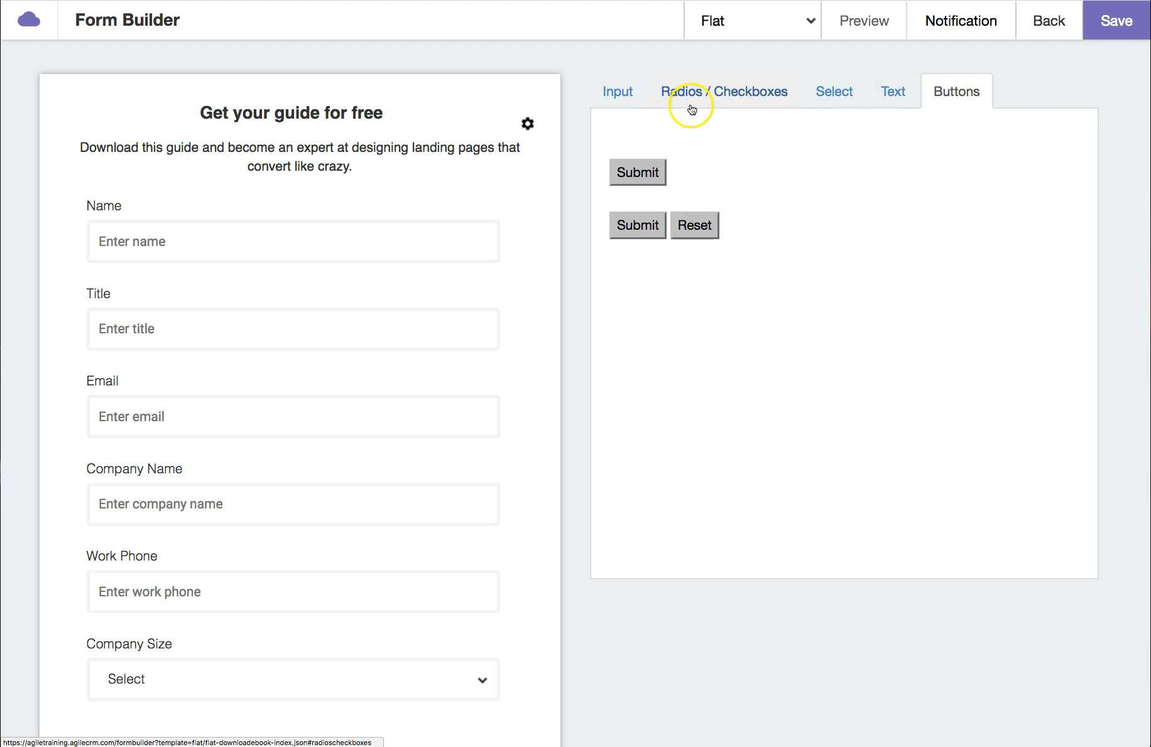
left_click(624, 97)
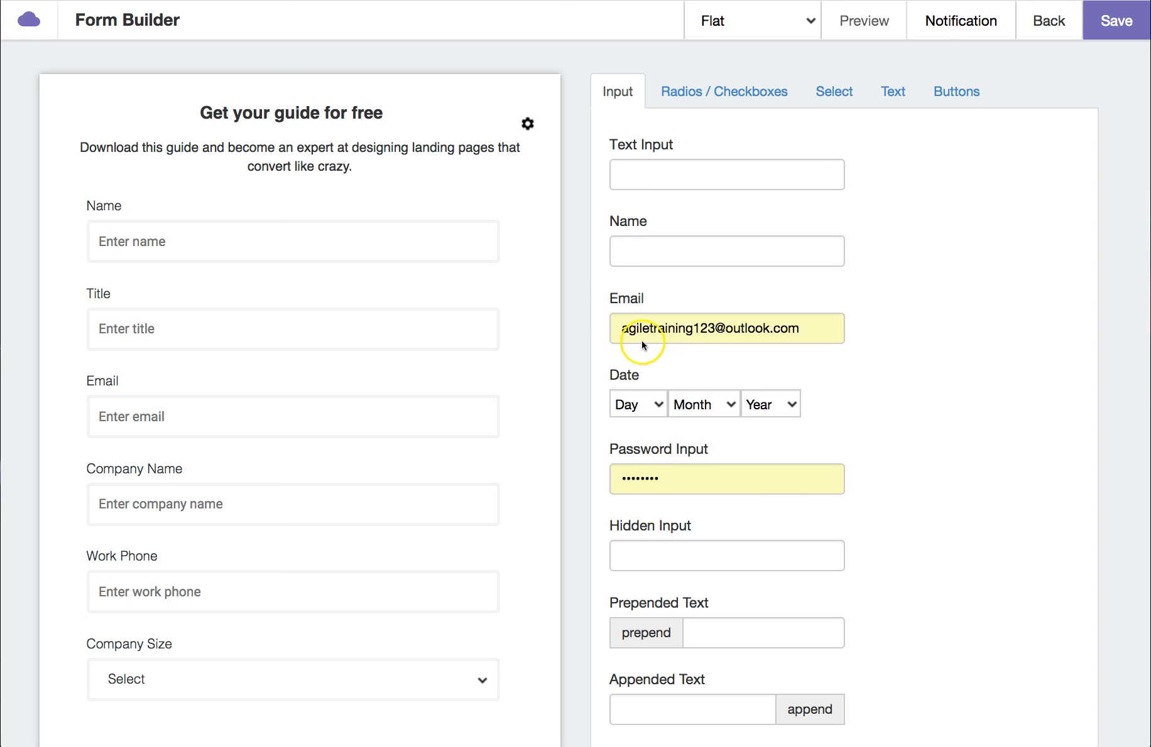
Step: Add a text input at the top of the form labelled Salutation, mapped to the Note field and marked required
left_click_drag(641, 149, 227, 230)
left_click(123, 213)
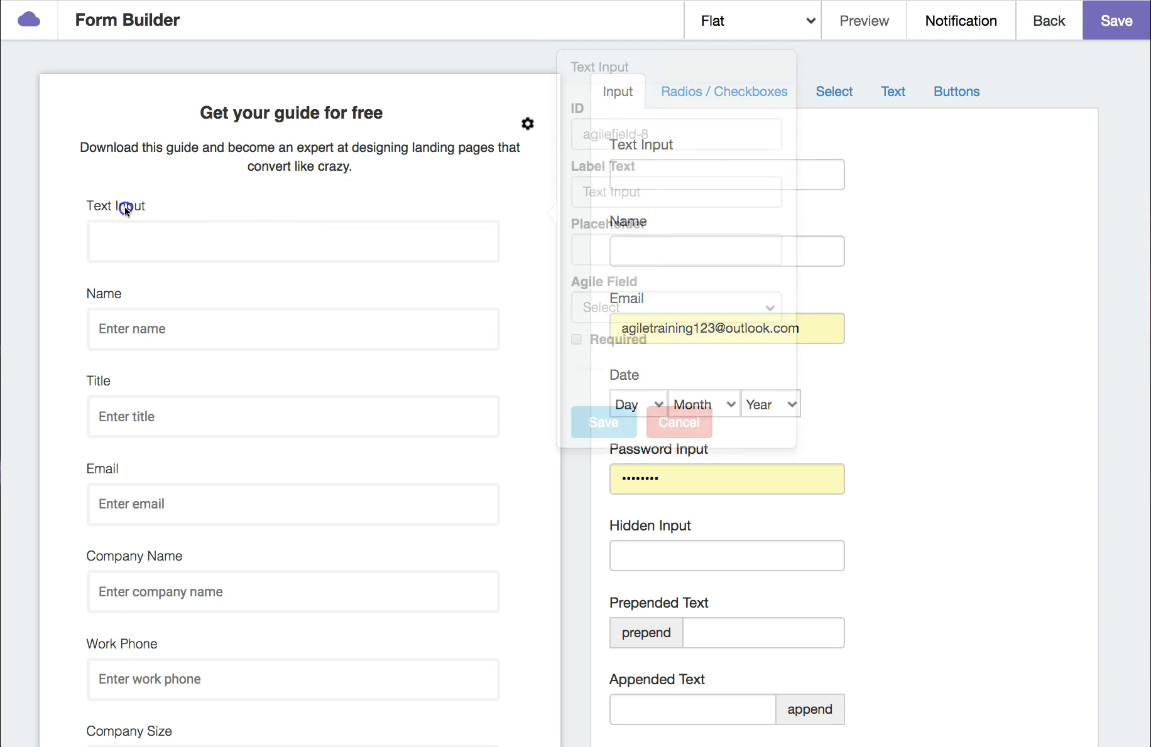
left_click_drag(669, 192, 532, 185)
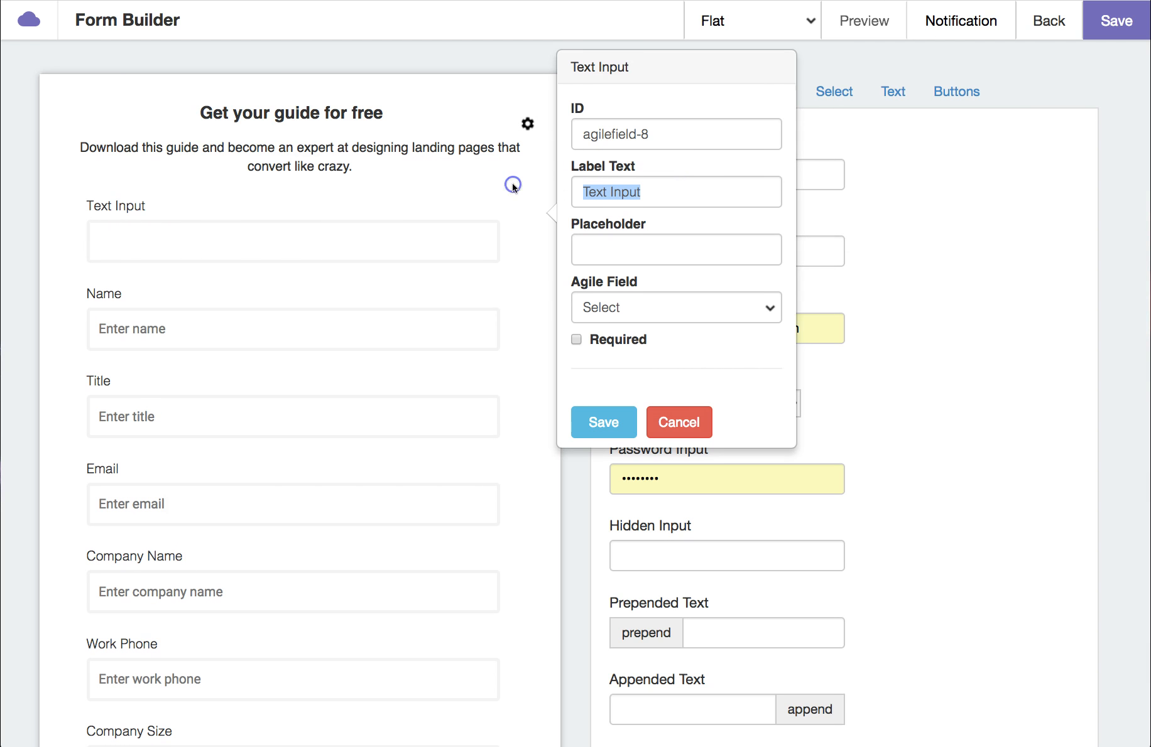
type("Salutation")
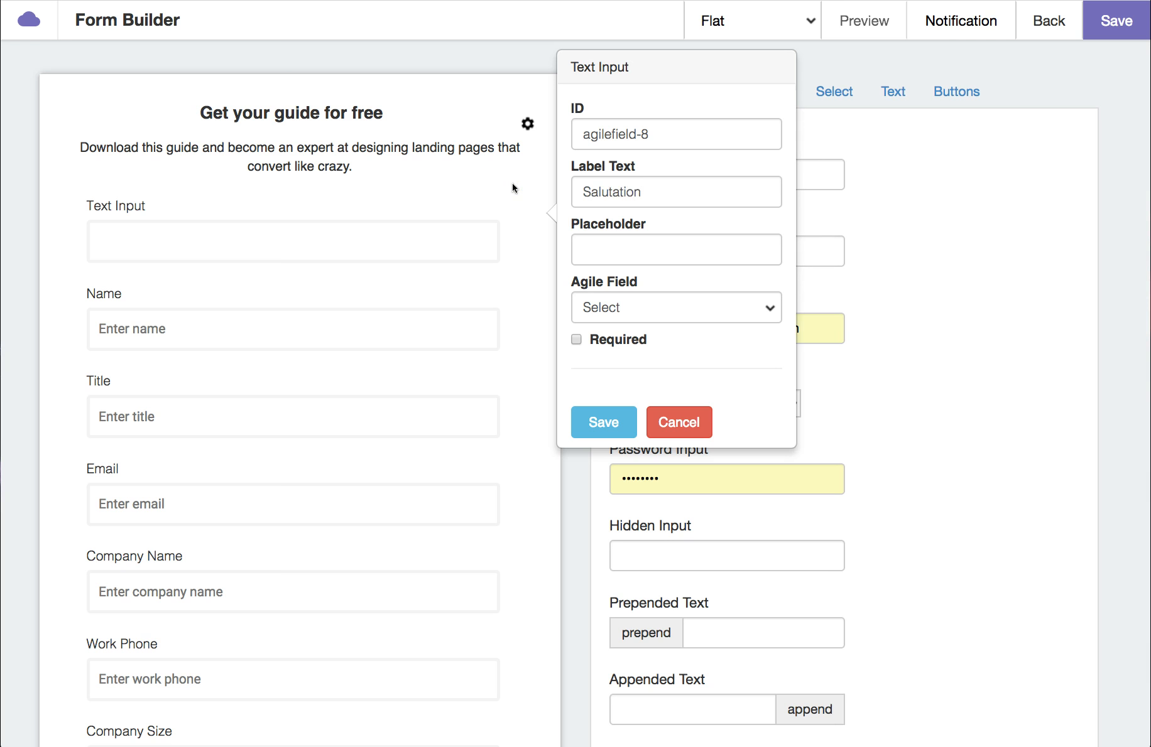
left_click(620, 311)
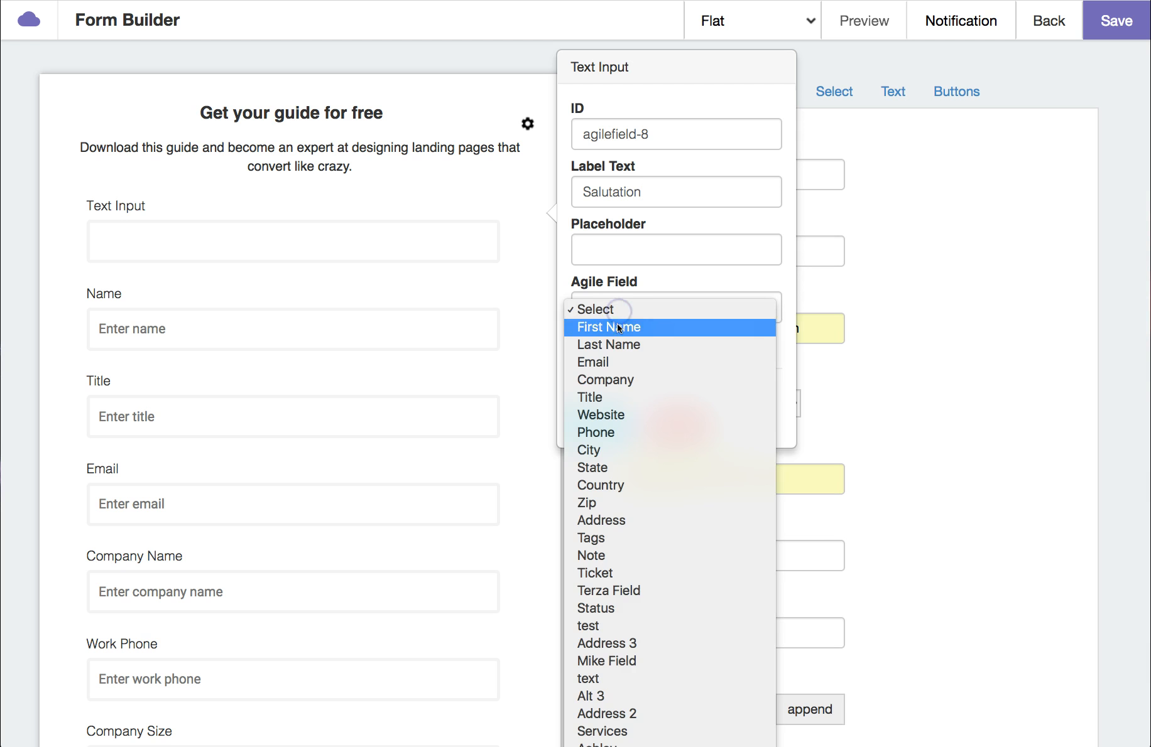
left_click(593, 555)
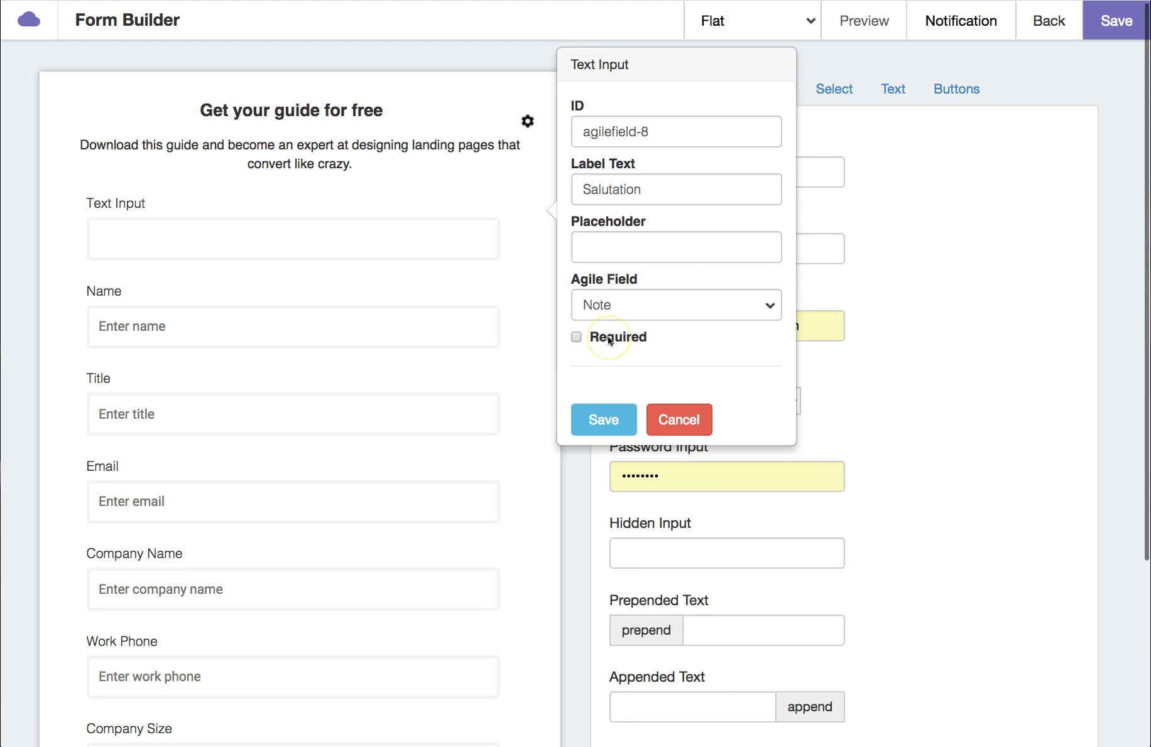
left_click(575, 336)
left_click(613, 424)
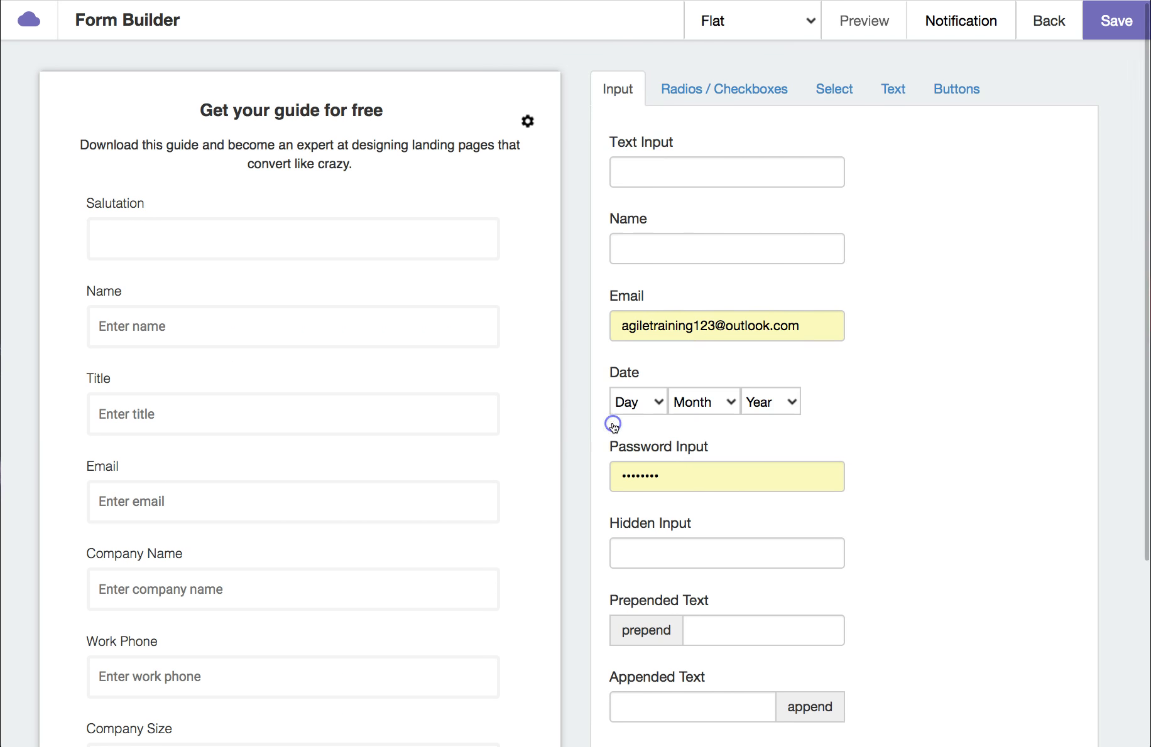
Step: Try to save the form, then open and close its email notification settings
scroll(609, 420, "down", 1)
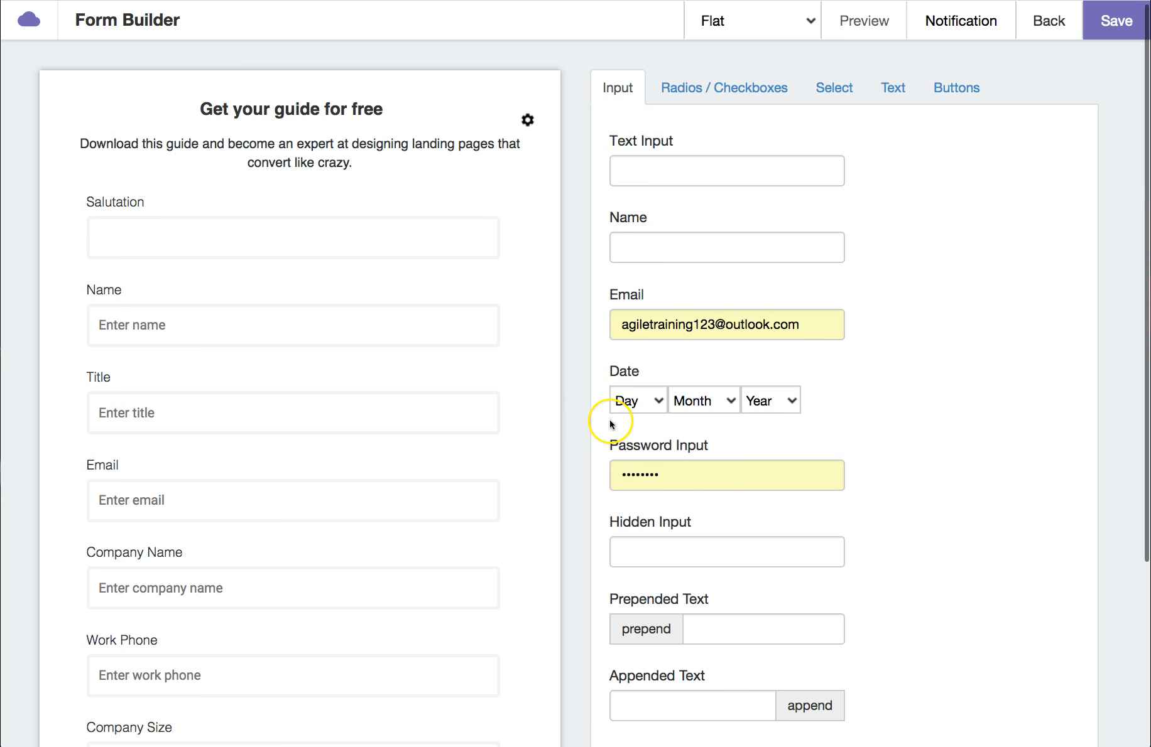
scroll(961, 308, "down", 1)
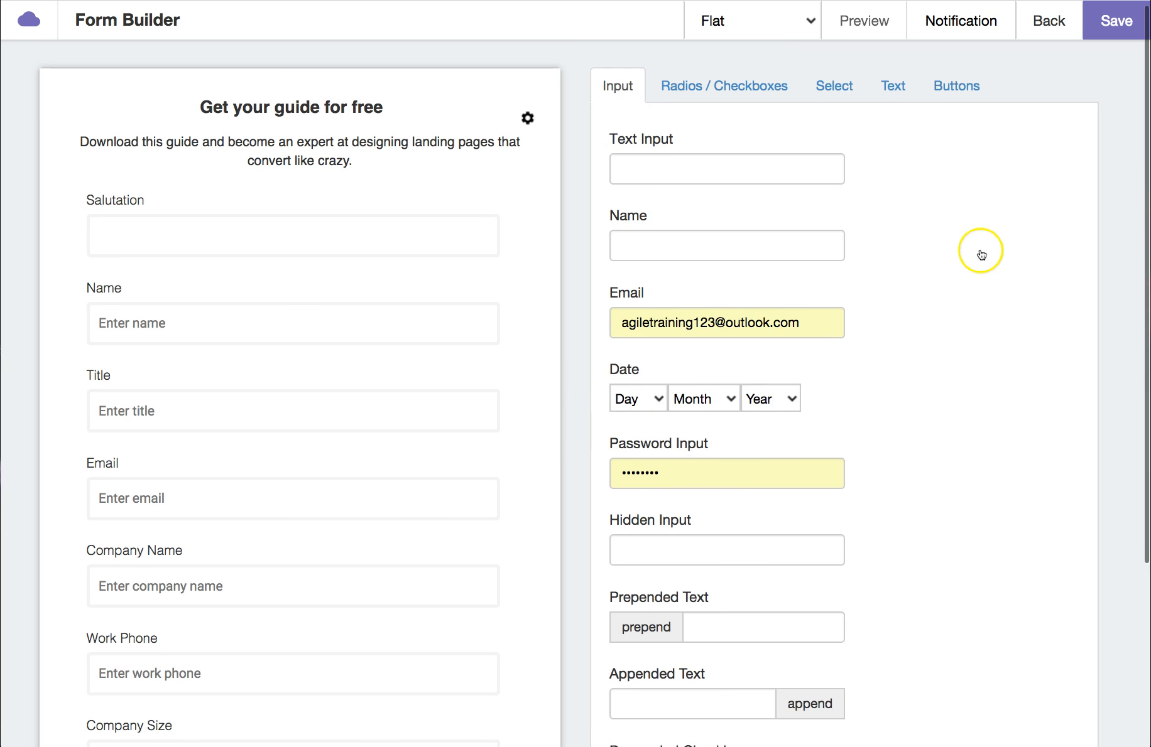
left_click(1120, 32)
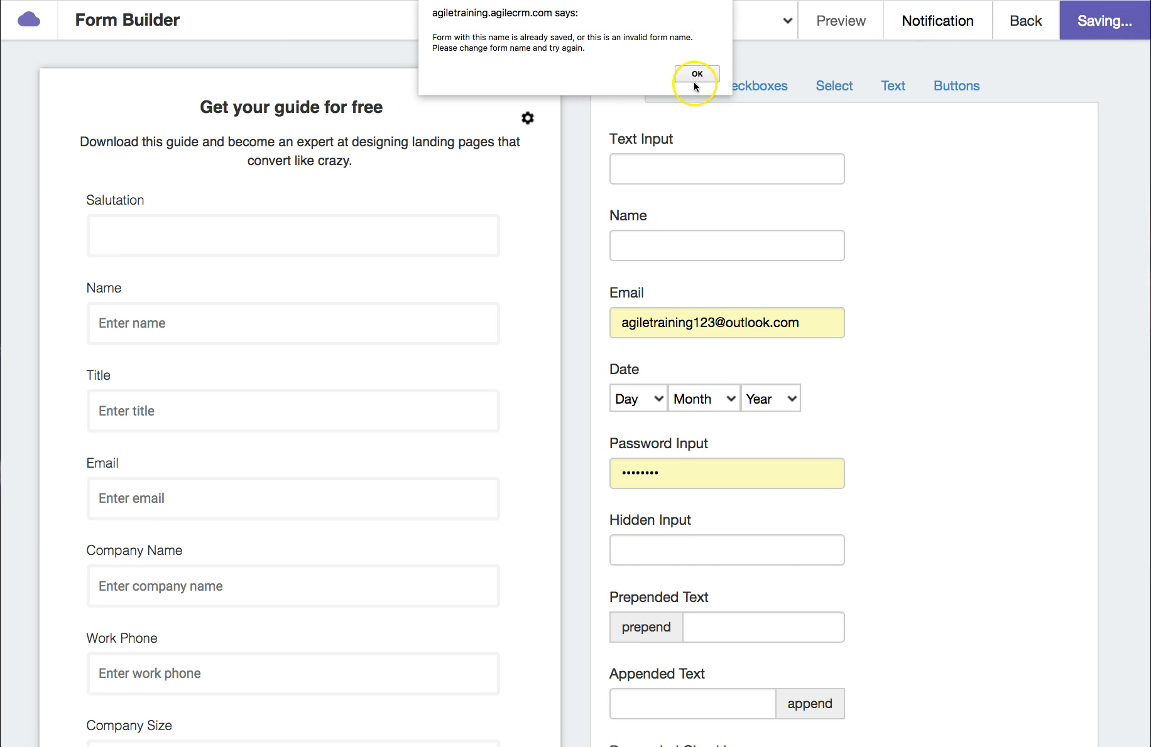
left_click(712, 82)
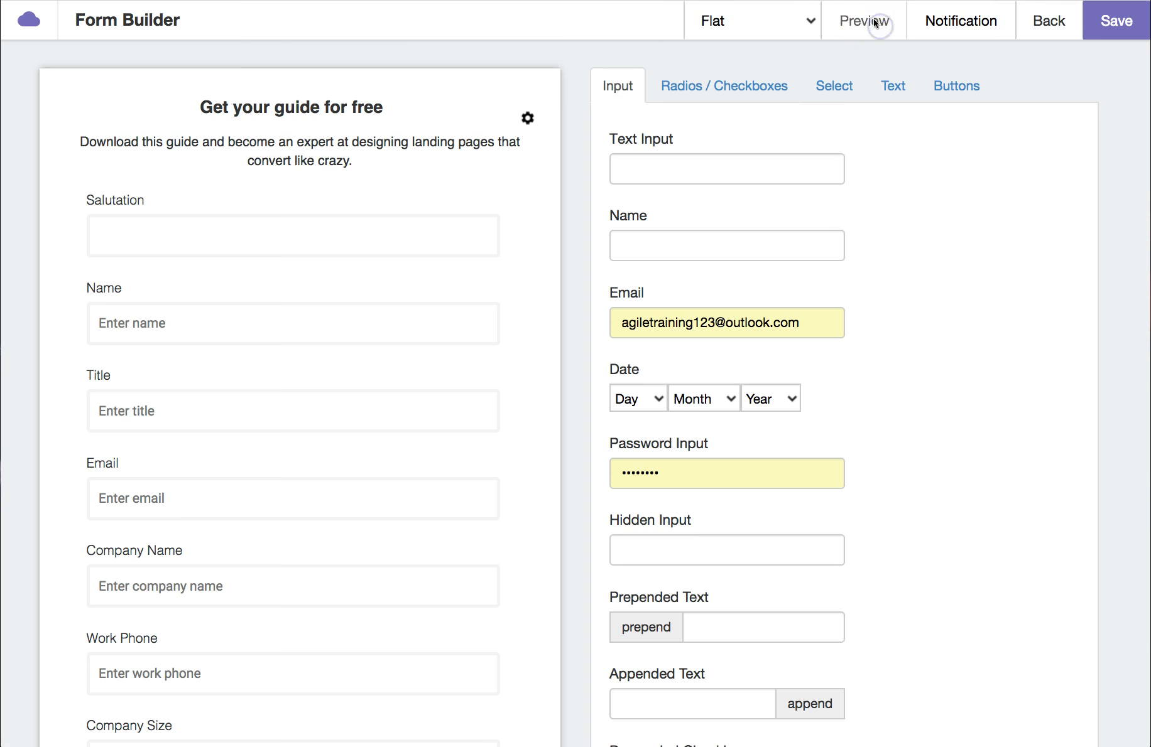
left_click(973, 20)
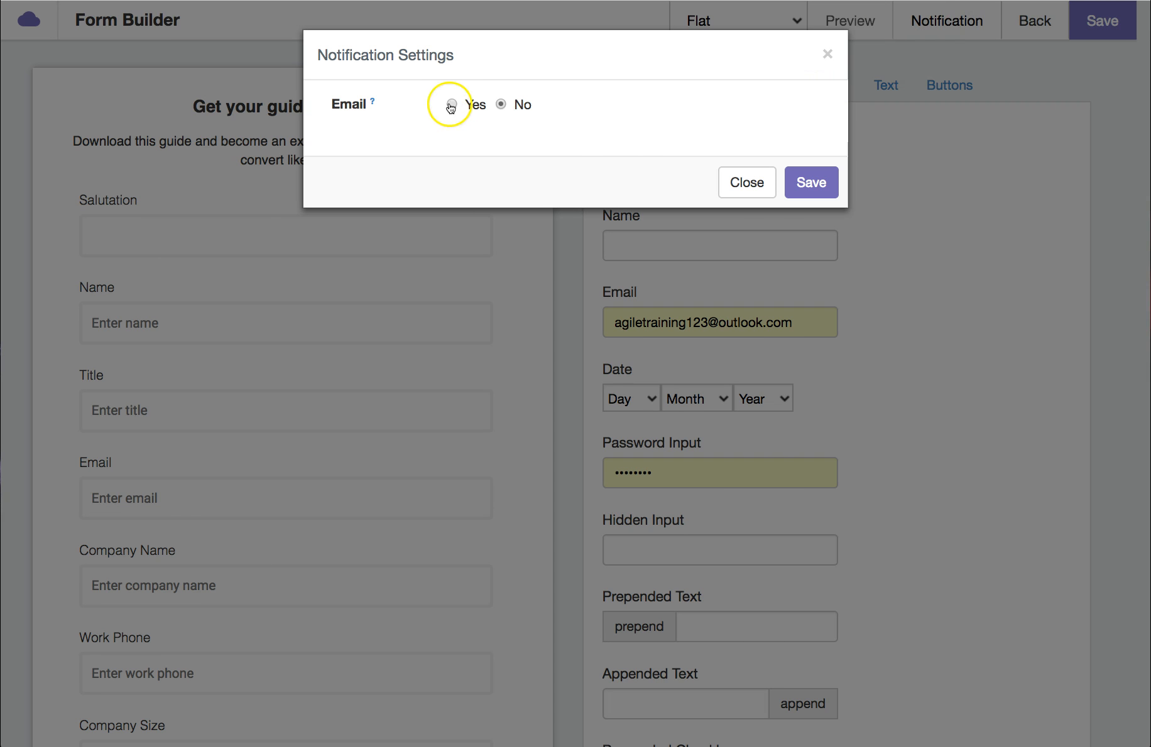
left_click(828, 55)
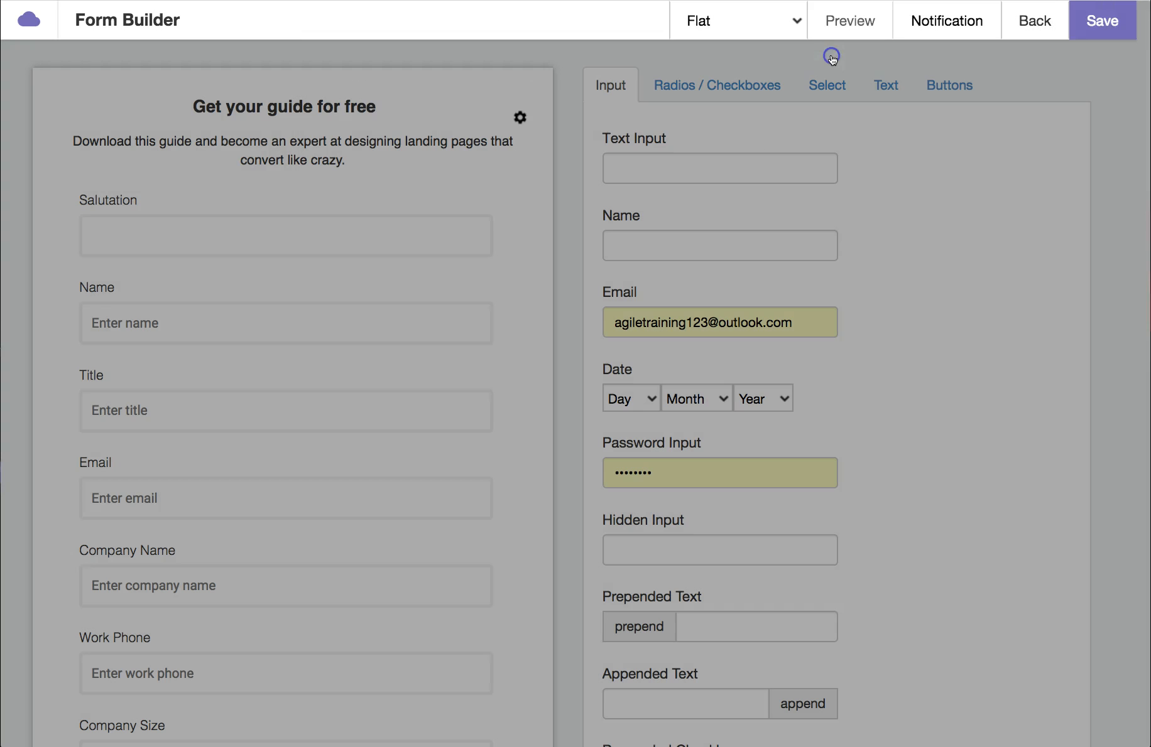
Step: Leave the form builder without saving and open Landing Pages
left_click(23, 27)
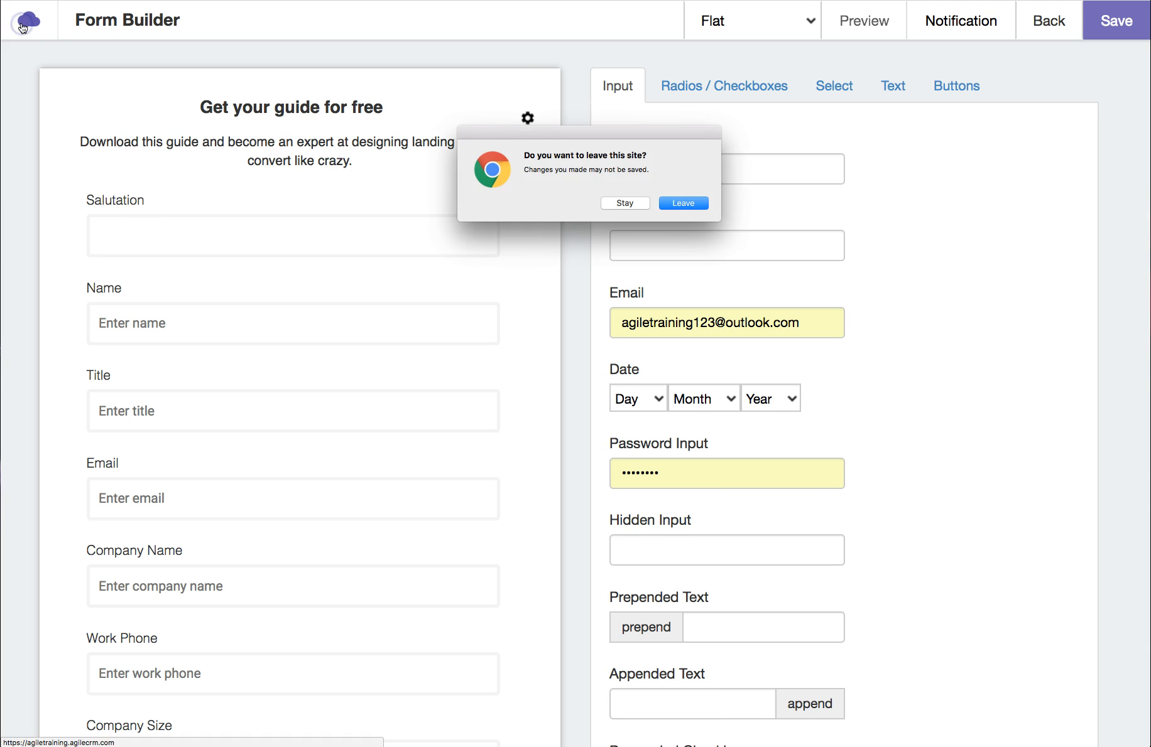
left_click(699, 205)
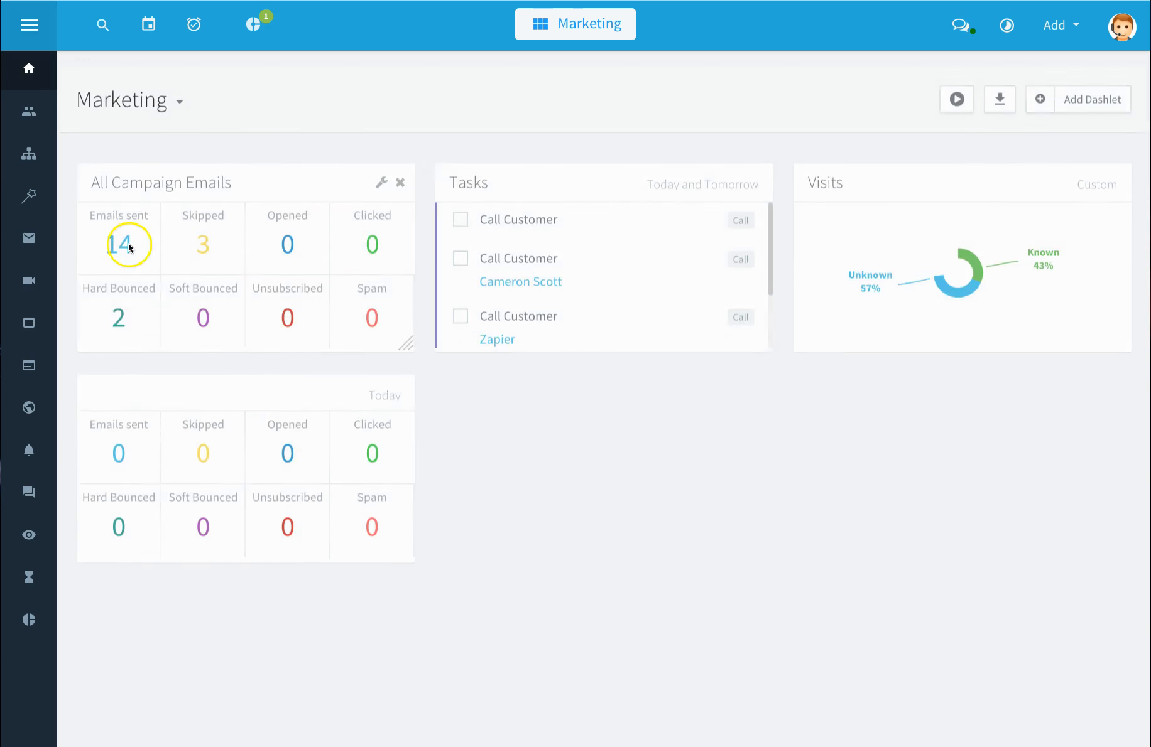
left_click(32, 373)
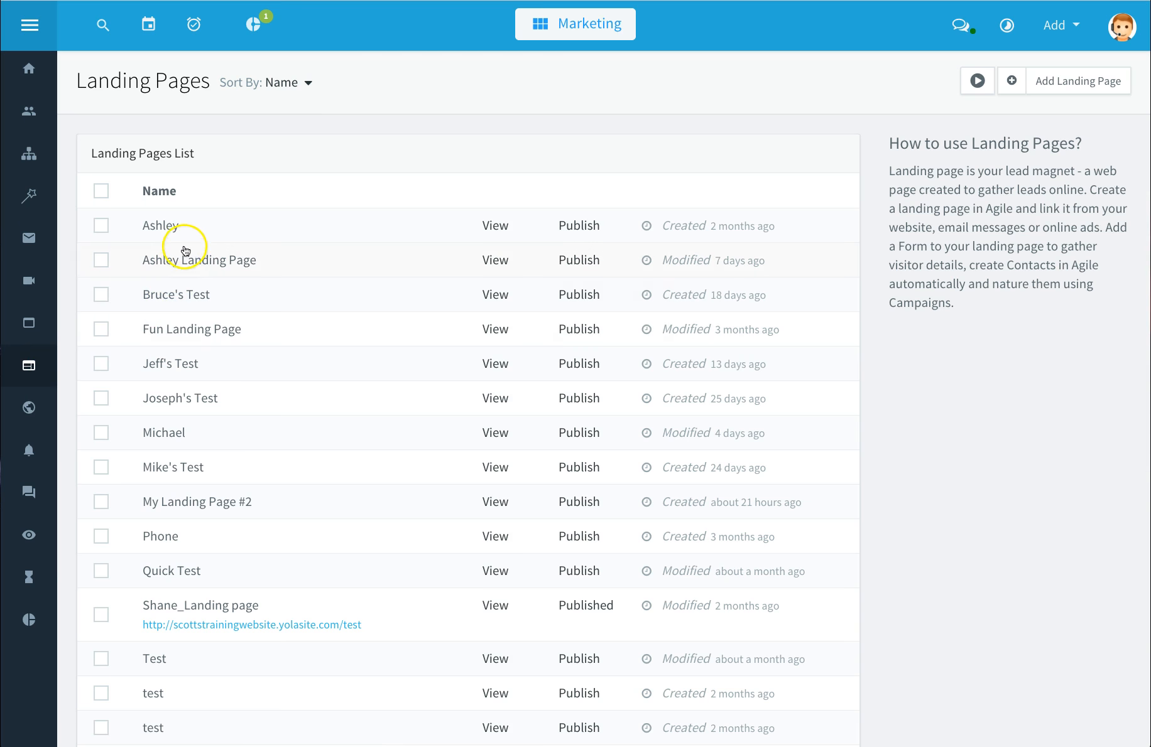
Step: Delete the Shane_Landing page landing page from the list
scroll(184, 252, "down", 5)
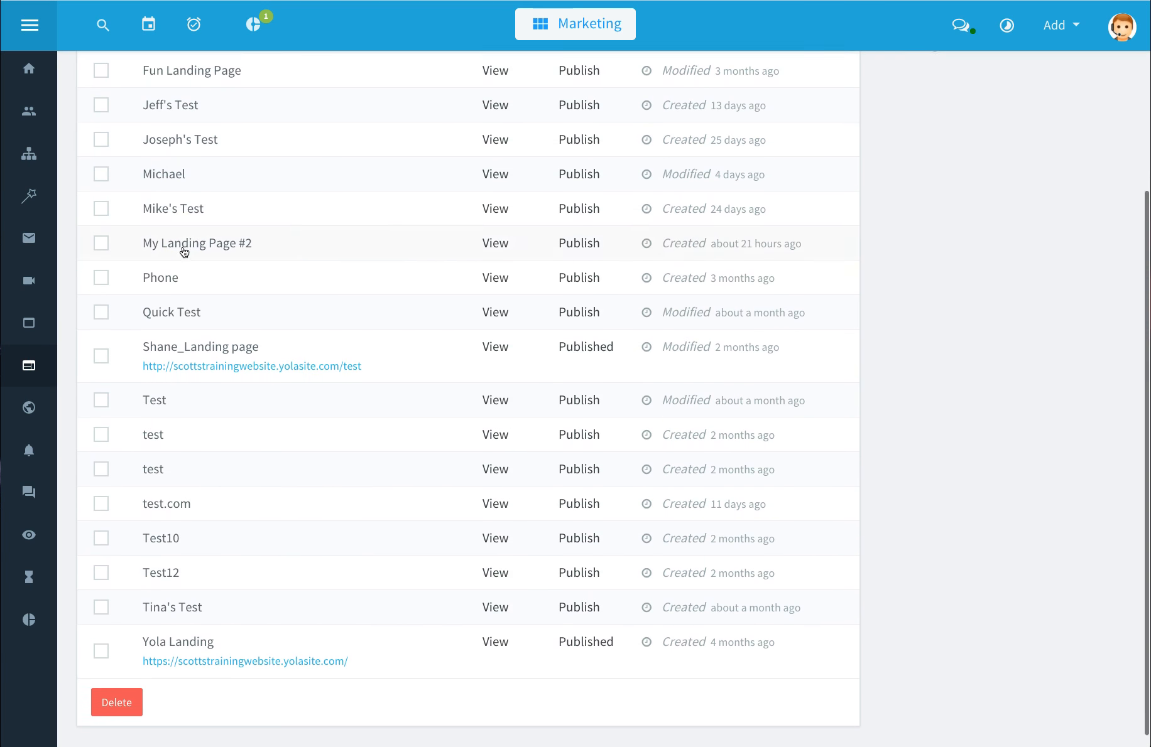
scroll(184, 252, "up", 6)
scroll(181, 295, "down", 6)
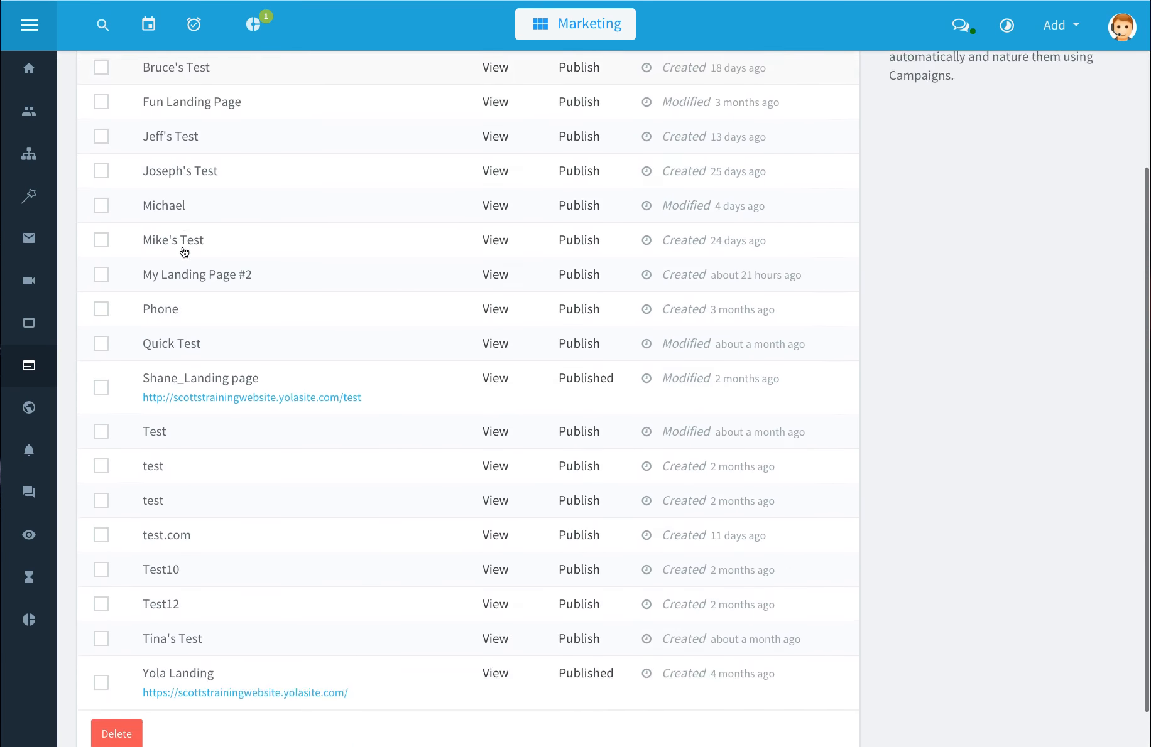
left_click(153, 325)
left_click(102, 339)
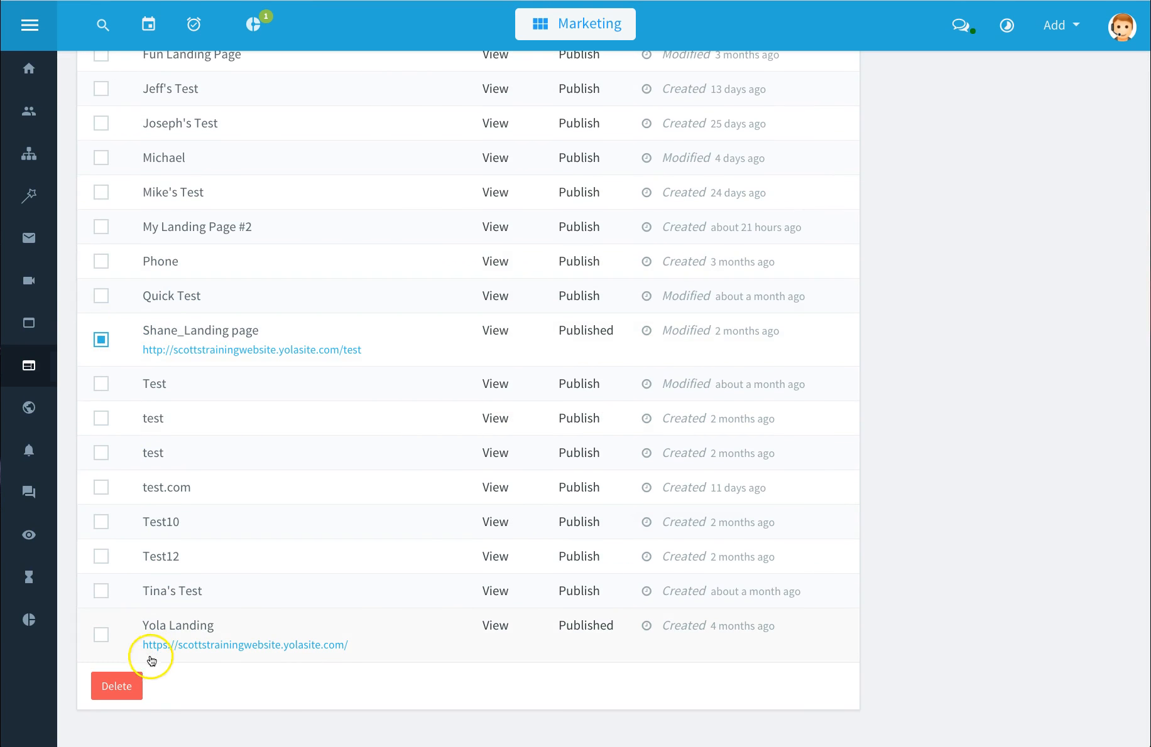
left_click(130, 686)
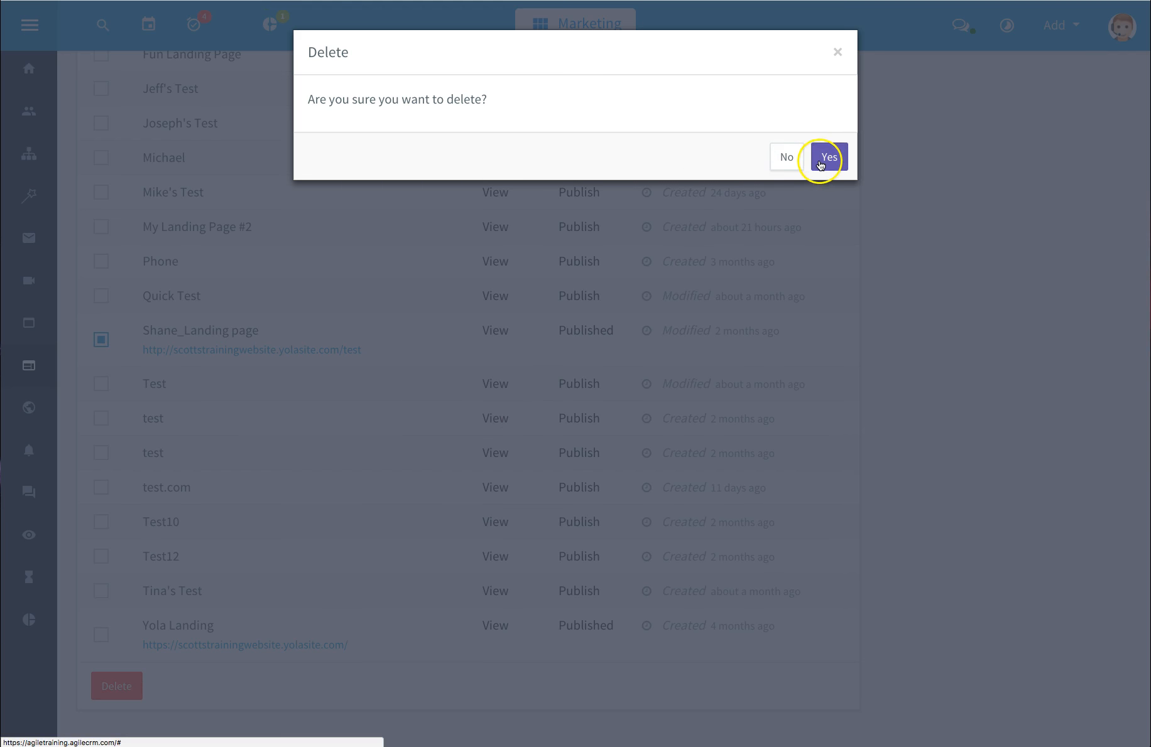
left_click(822, 158)
scroll(465, 334, "up", 5)
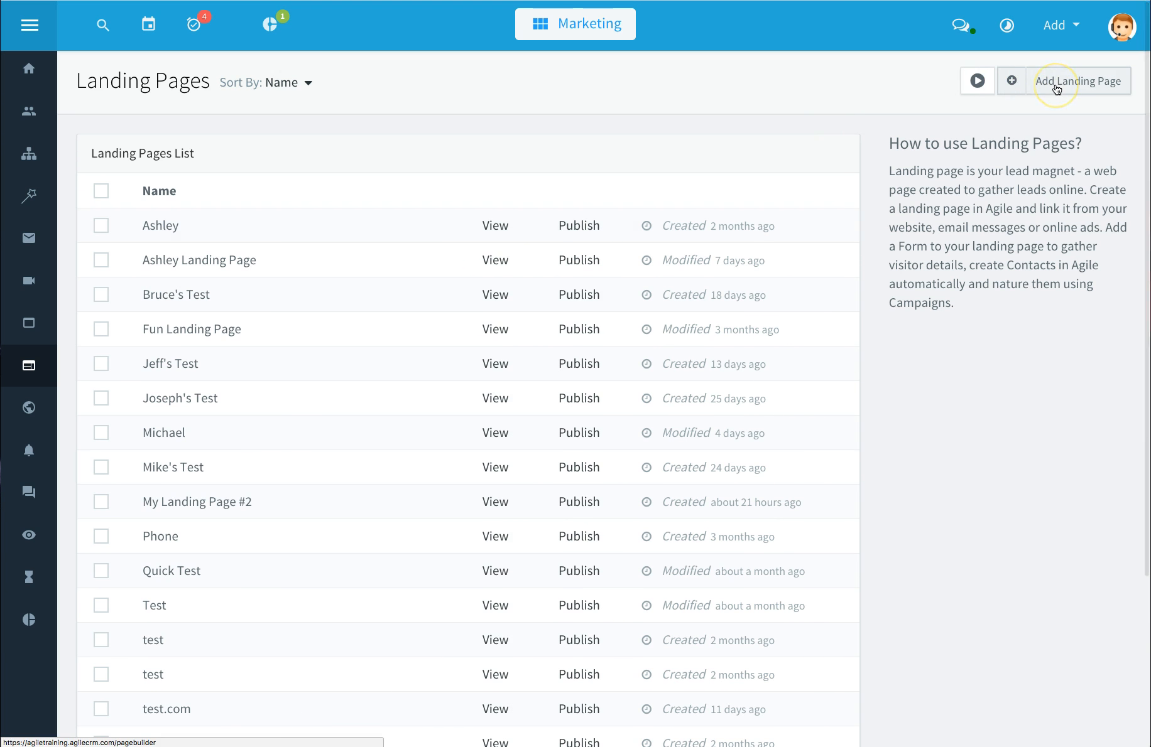
Step: Start a new landing page and place the 'perfect landing page for your apps' hero block on the canvas
left_click(1056, 88)
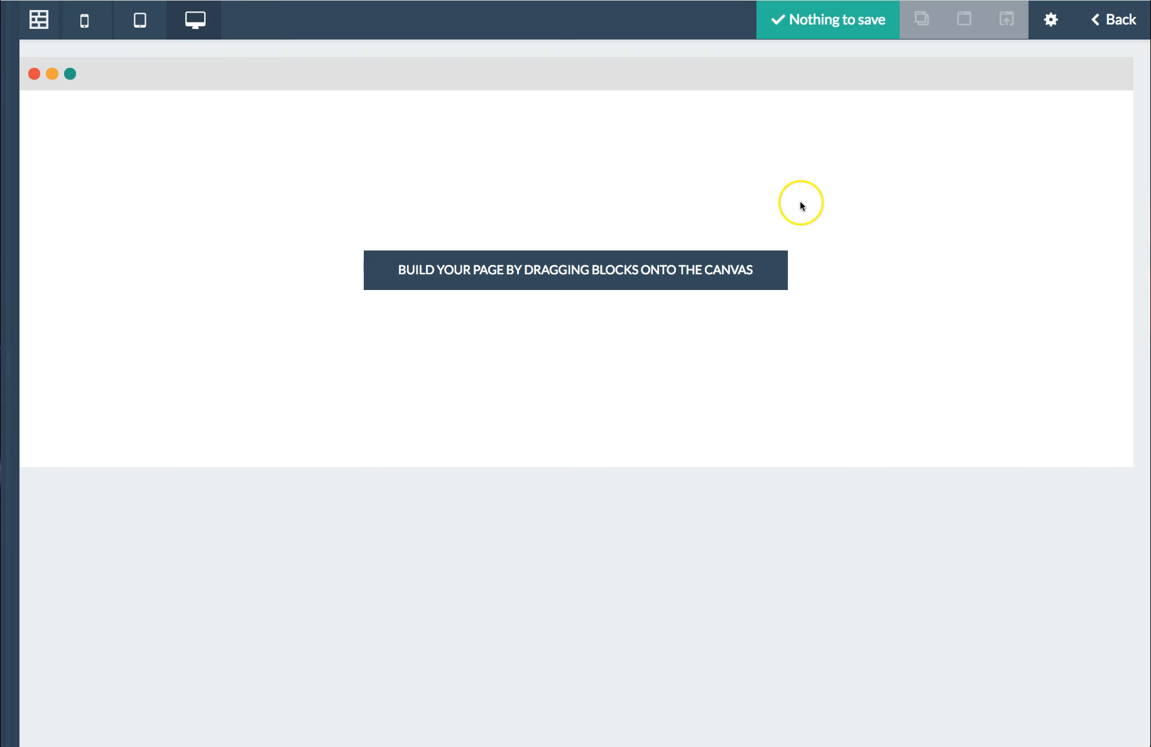
left_click(44, 25)
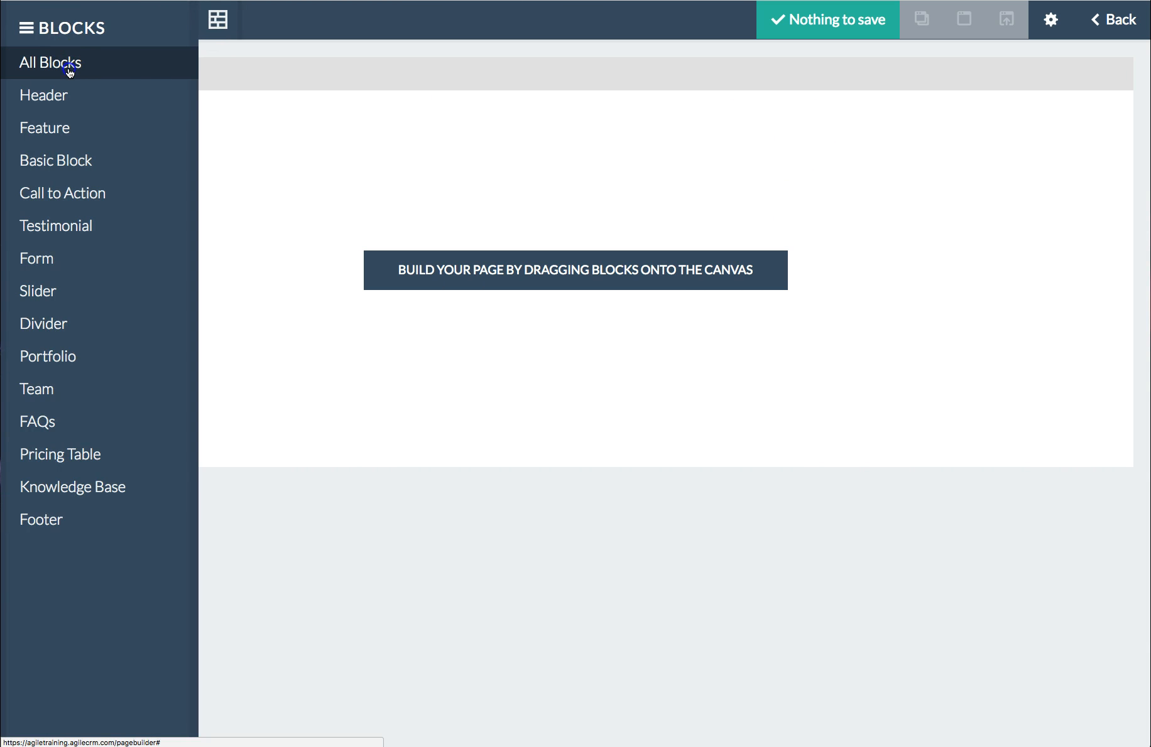
left_click(70, 73)
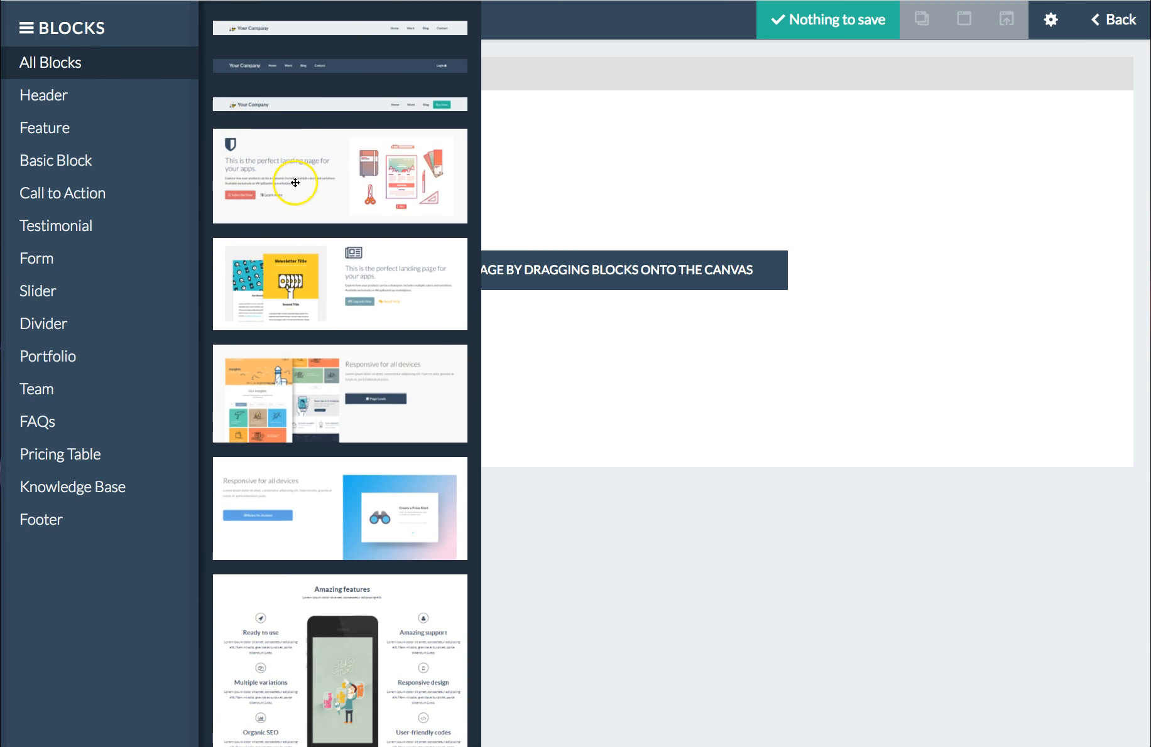
left_click_drag(307, 184, 673, 187)
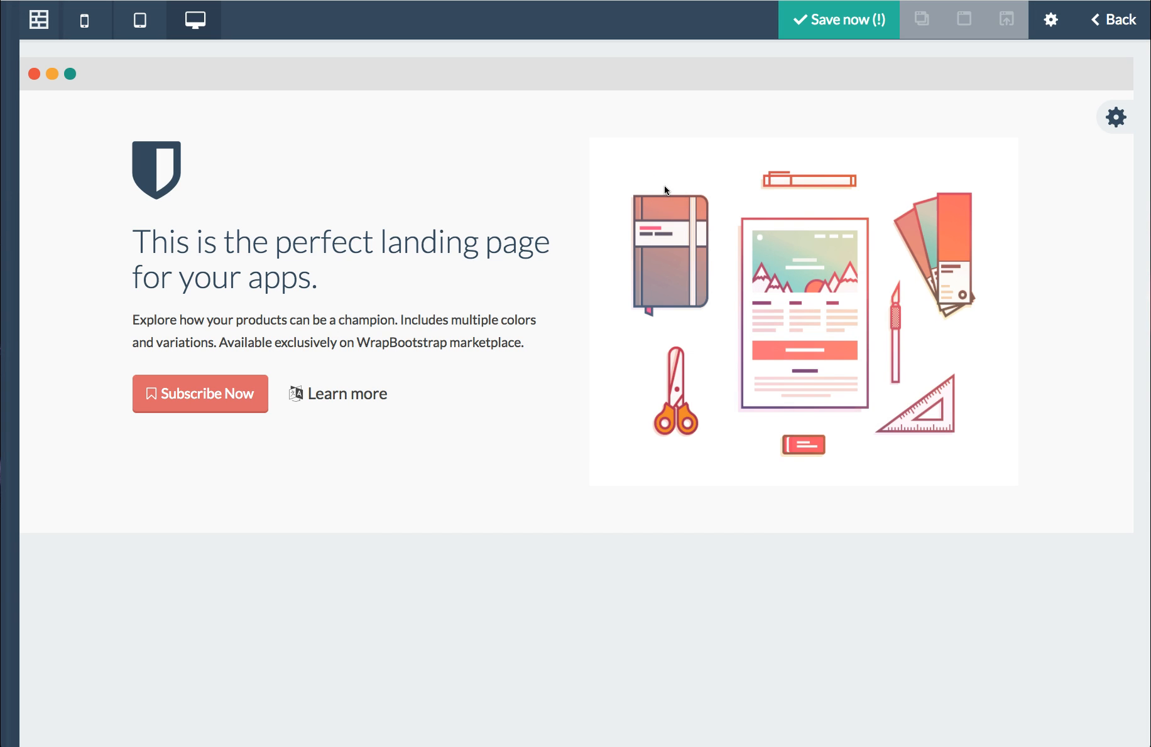
Step: Remove the 'This is the perfect landing page for your apps.' heading from the hero block
left_click(307, 322)
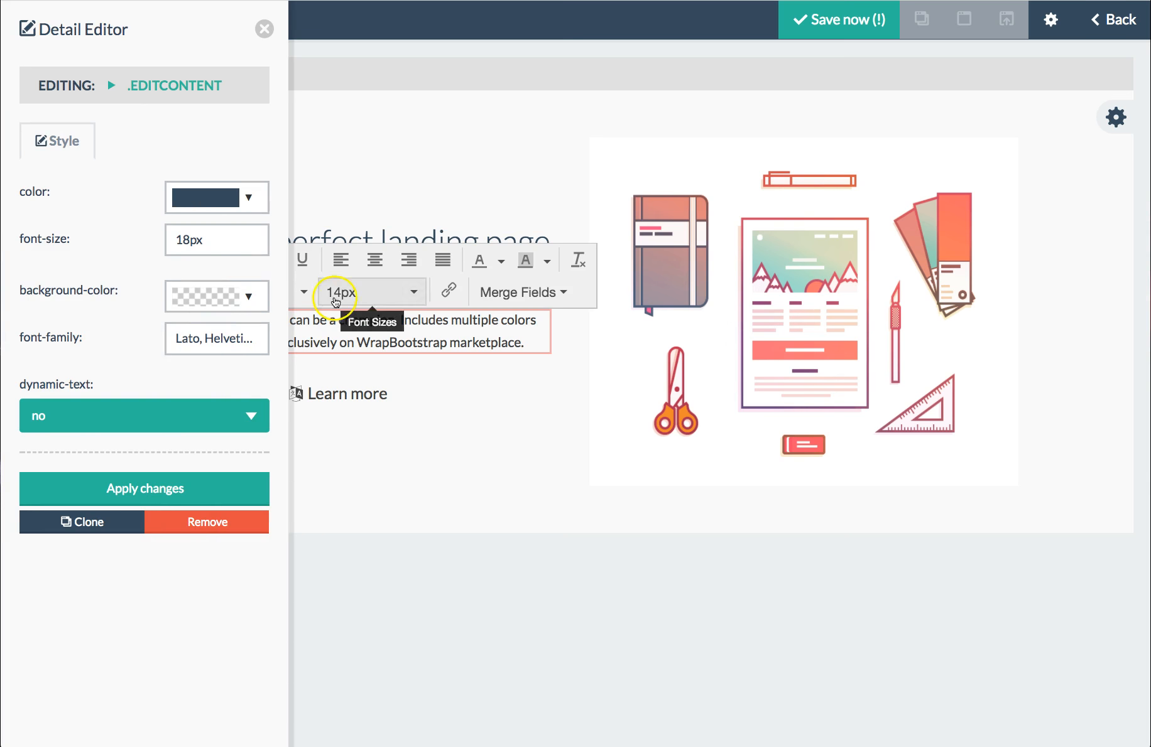
left_click(373, 238)
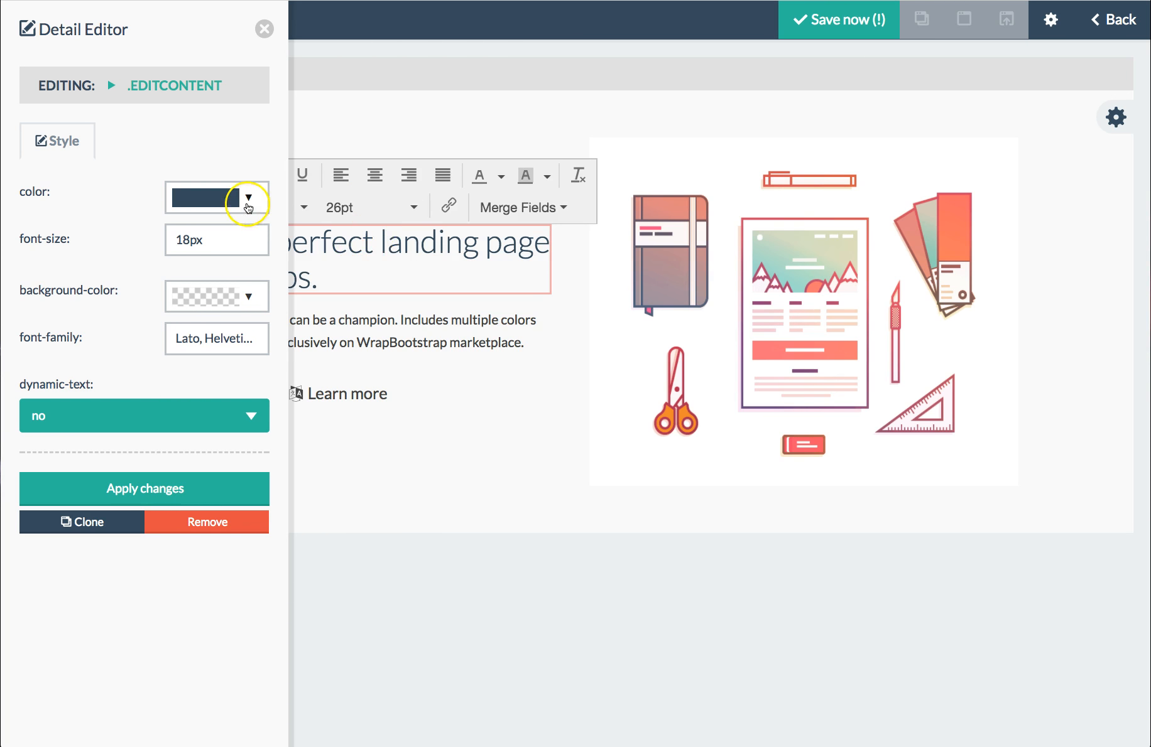
left_click(194, 526)
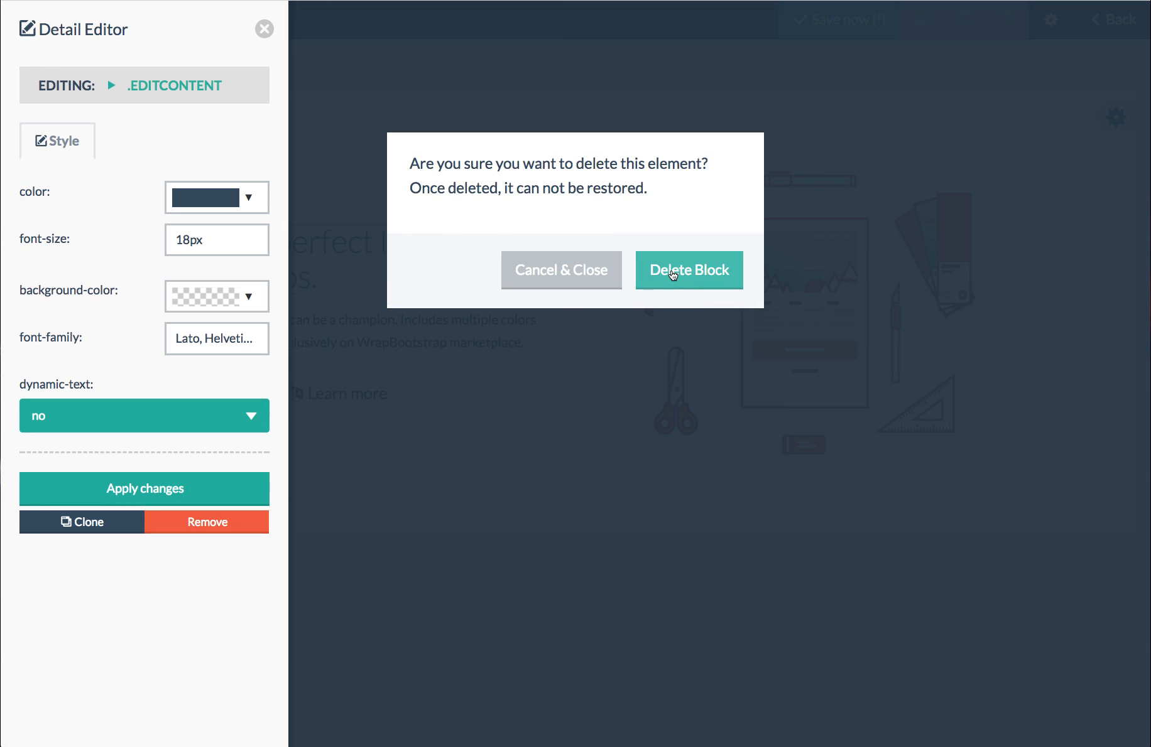
left_click(672, 273)
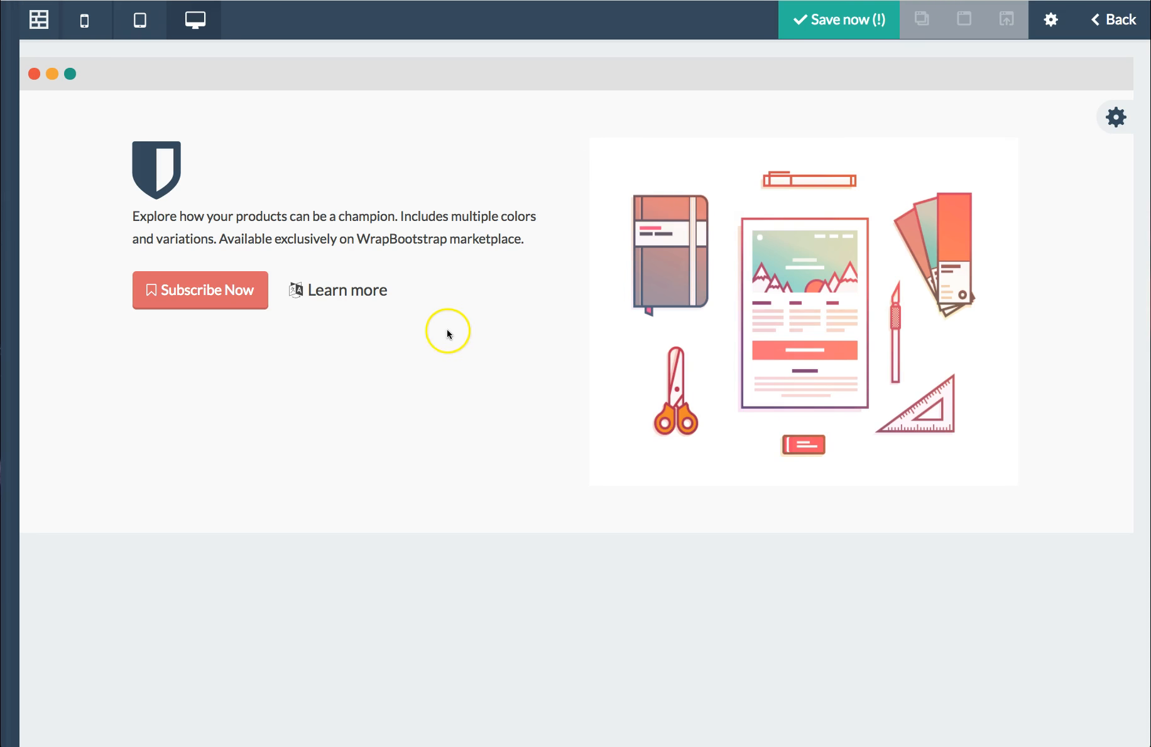
Step: Save the landing page under the name Te
left_click(848, 22)
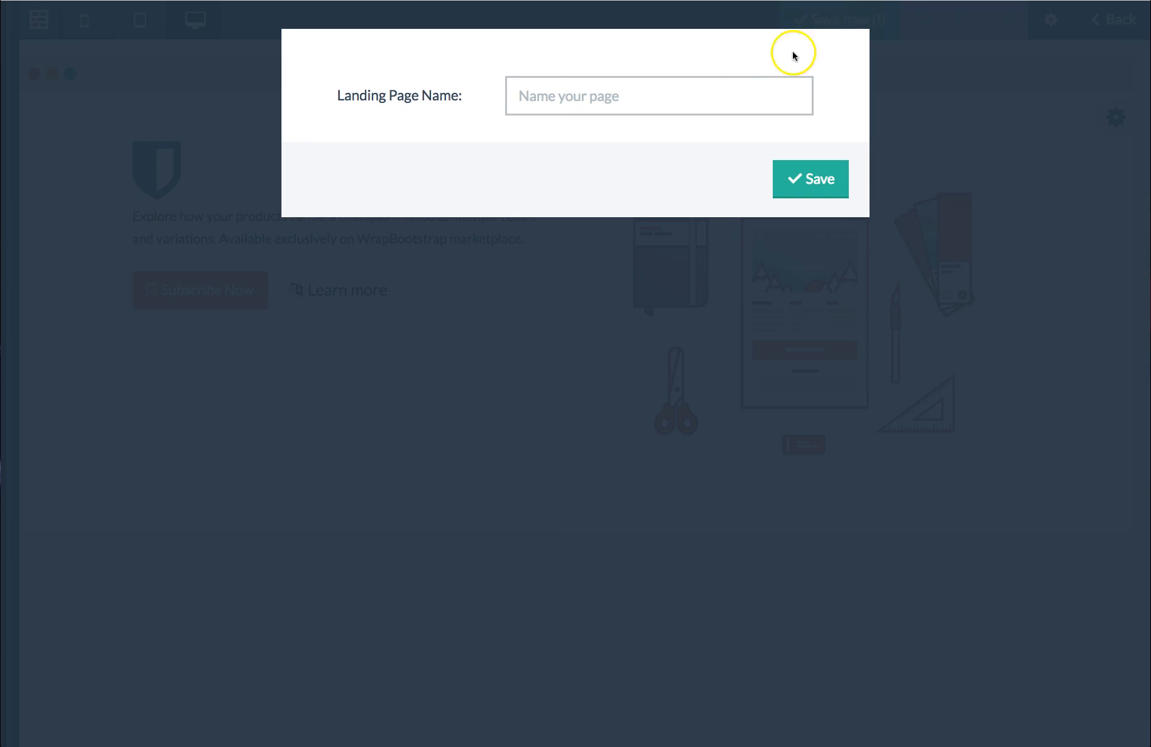
left_click(687, 103)
type("Test123")
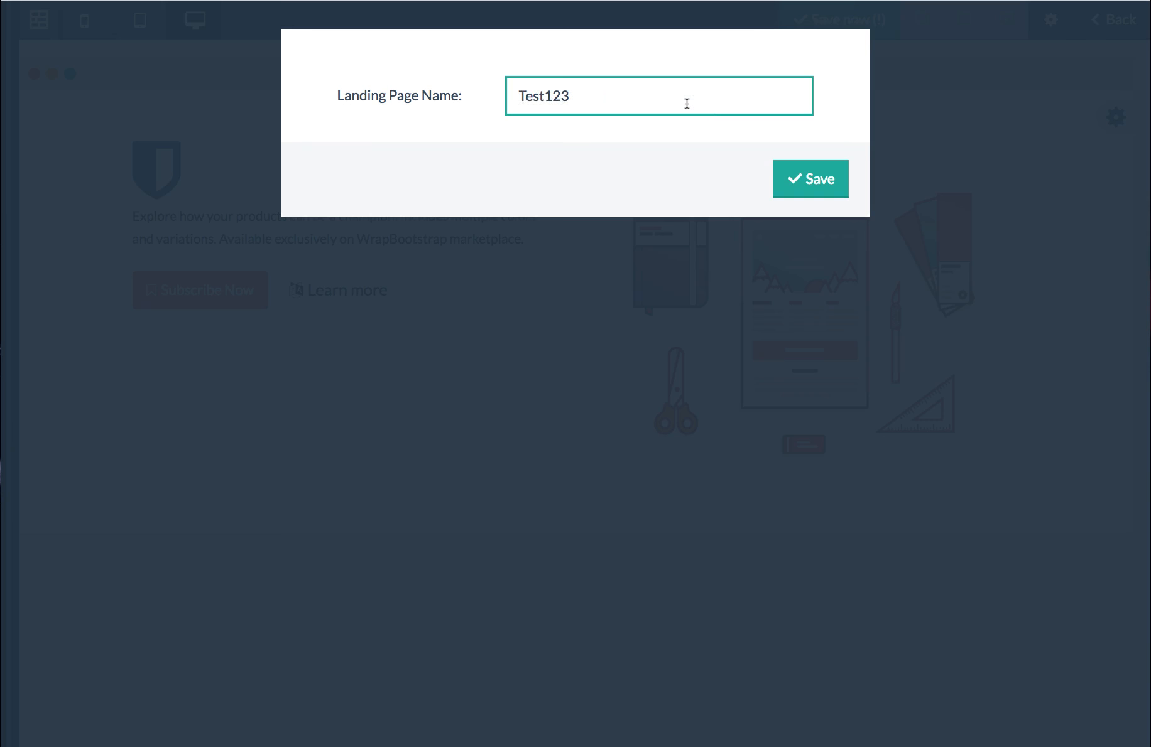
left_click(800, 177)
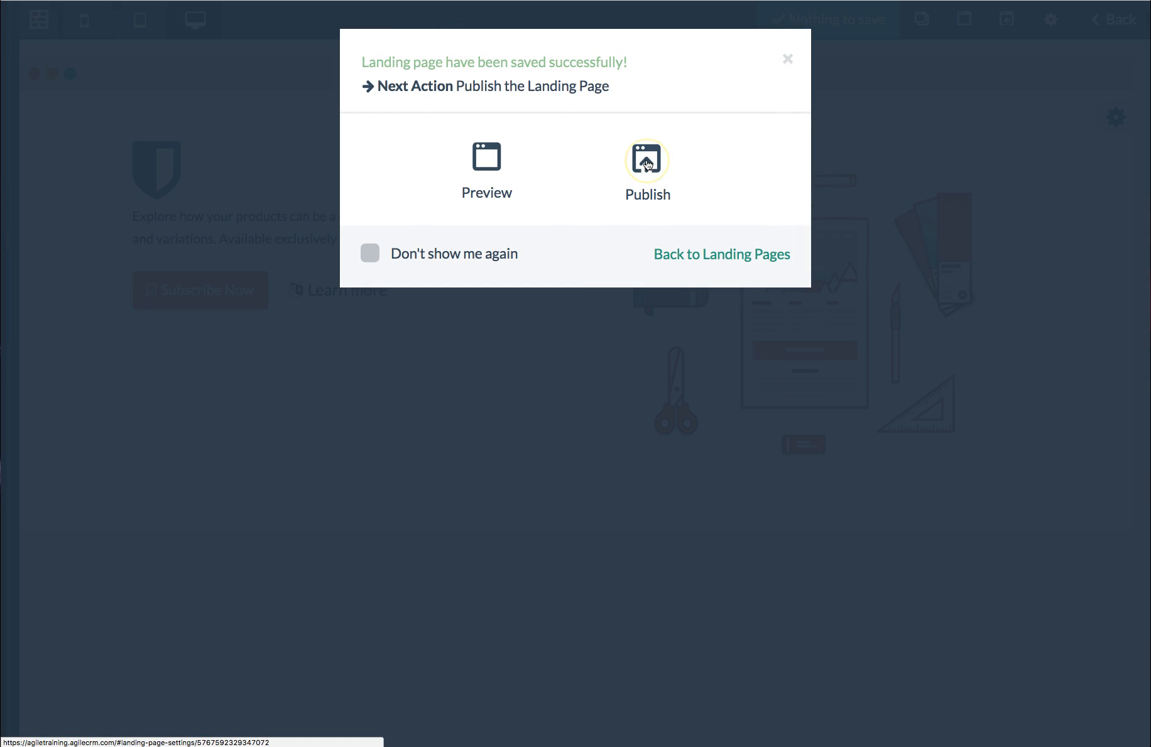
Step: Preview the saved landing page in a separate tab, dismiss its newsletter popup, and close the preview
left_click(488, 162)
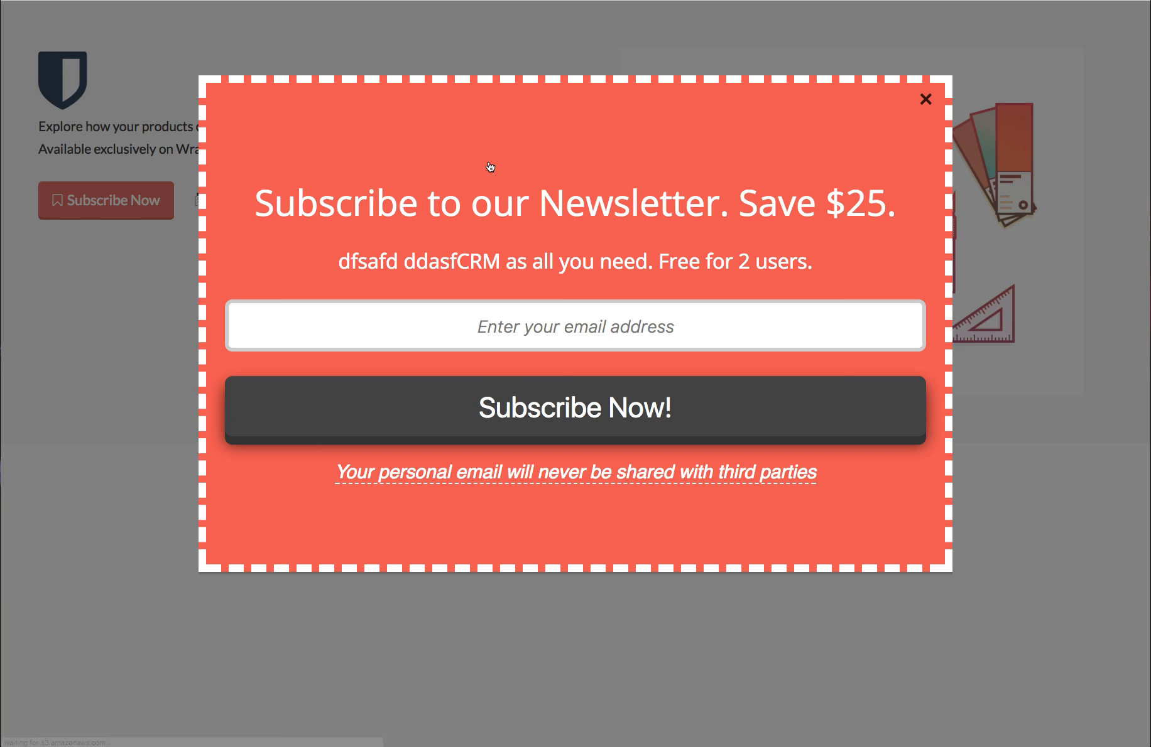
left_click(926, 100)
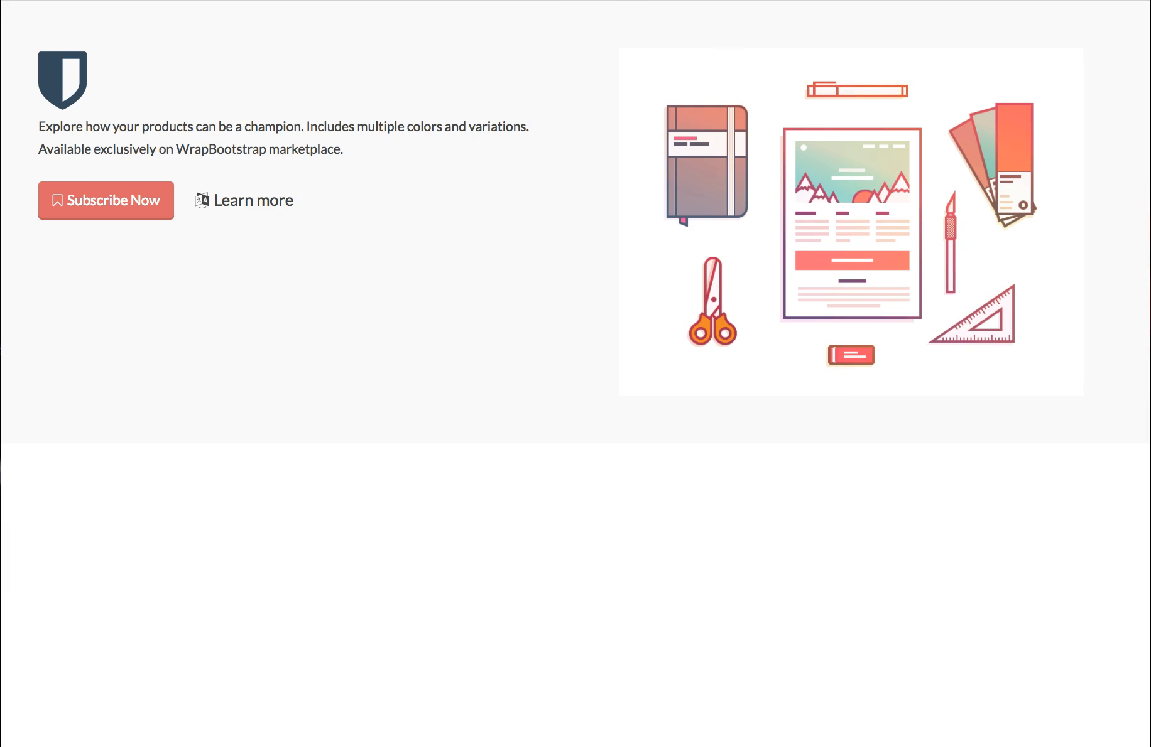
key("super+w")
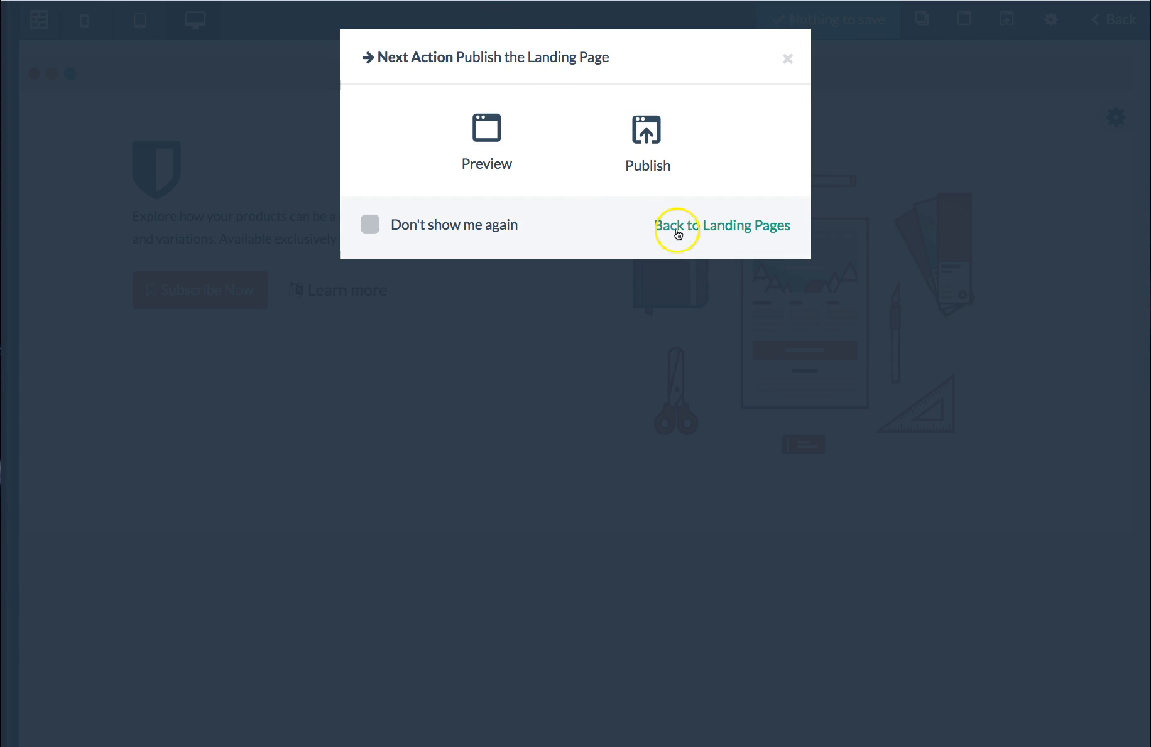
Step: Return to the landing pages list and look over the list and its sort options
left_click(788, 59)
left_click(1112, 19)
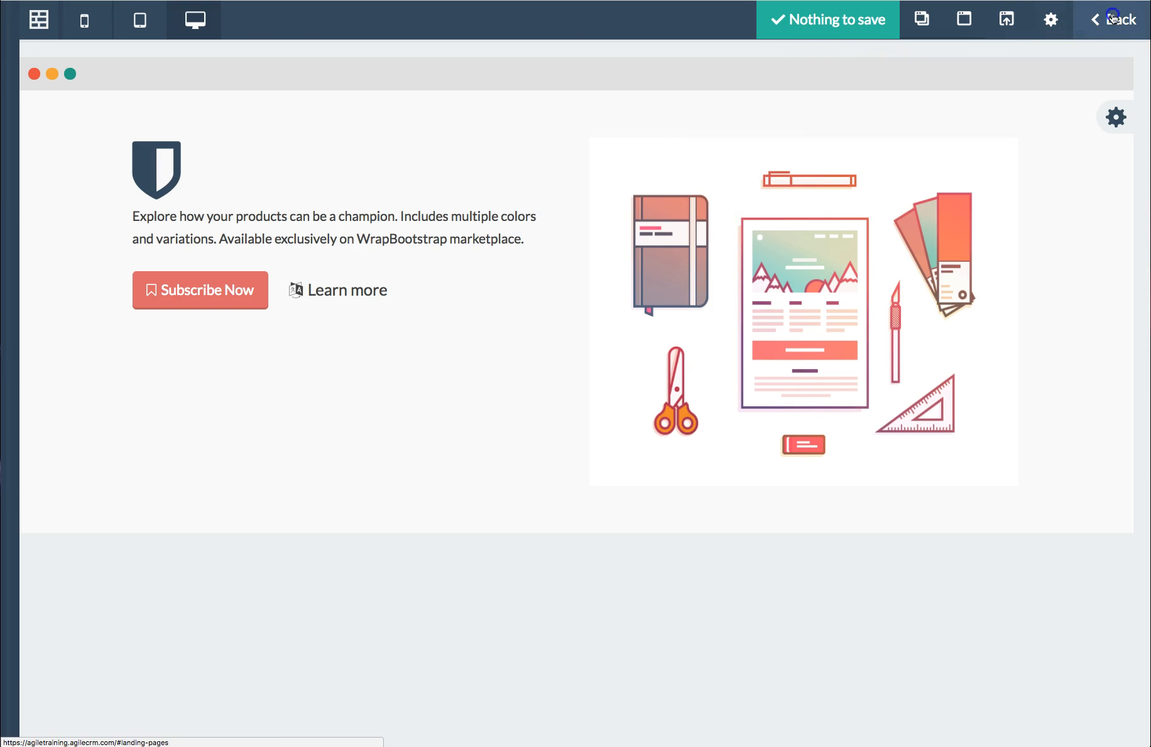
left_click(1023, 76)
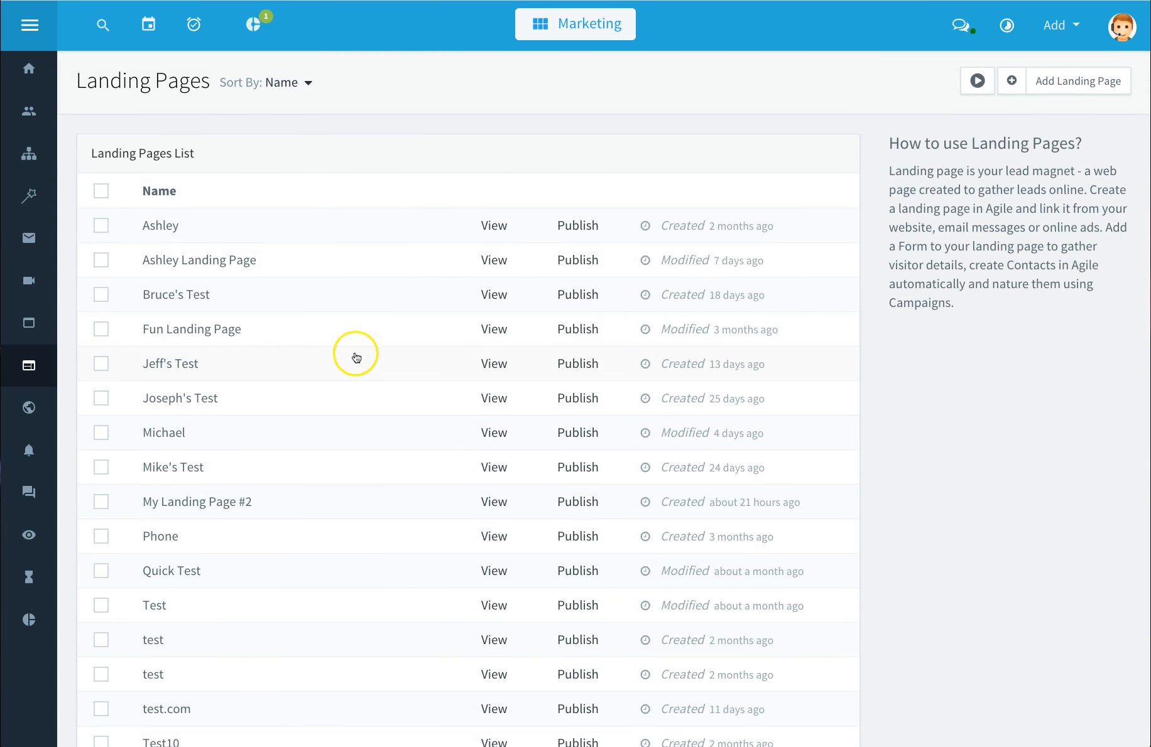
scroll(331, 352, "down", 4)
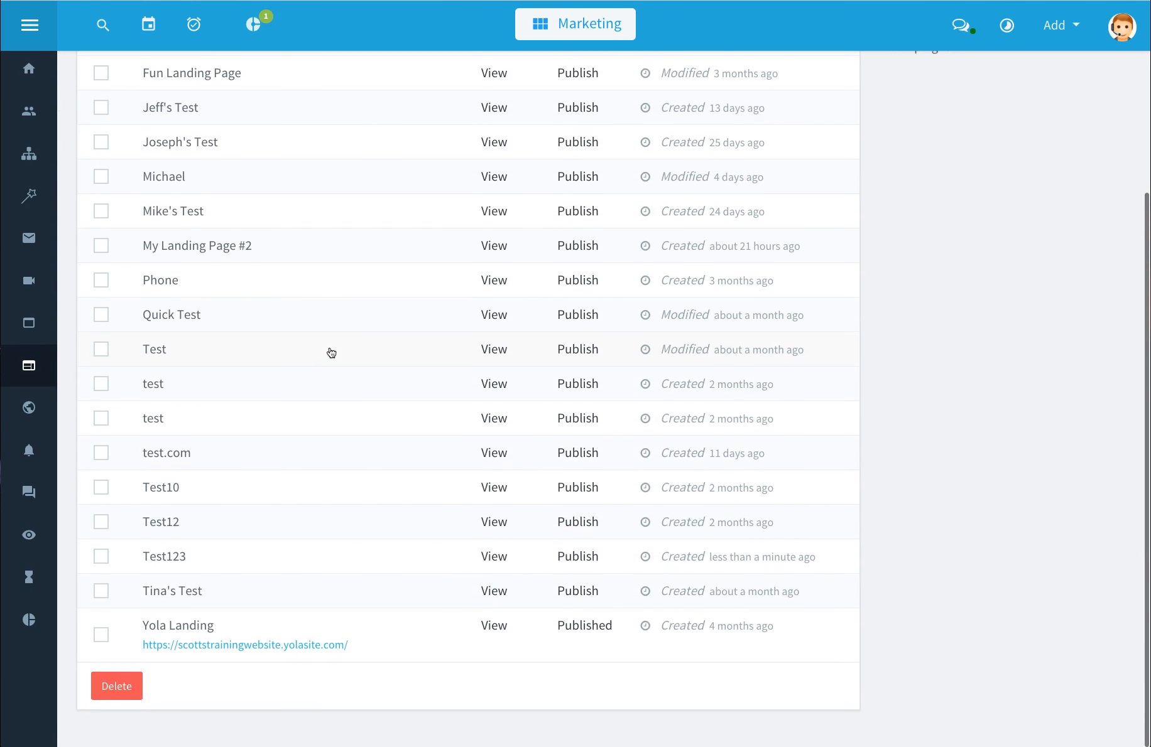
scroll(331, 352, "up", 4)
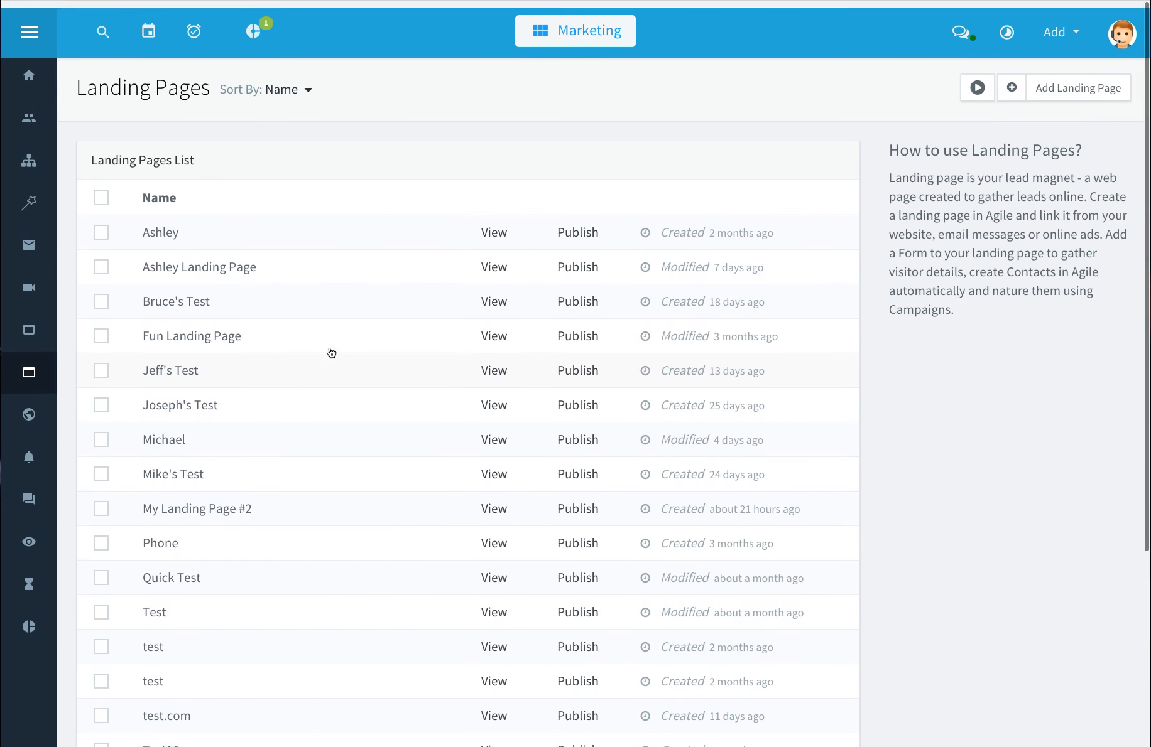
left_click(307, 83)
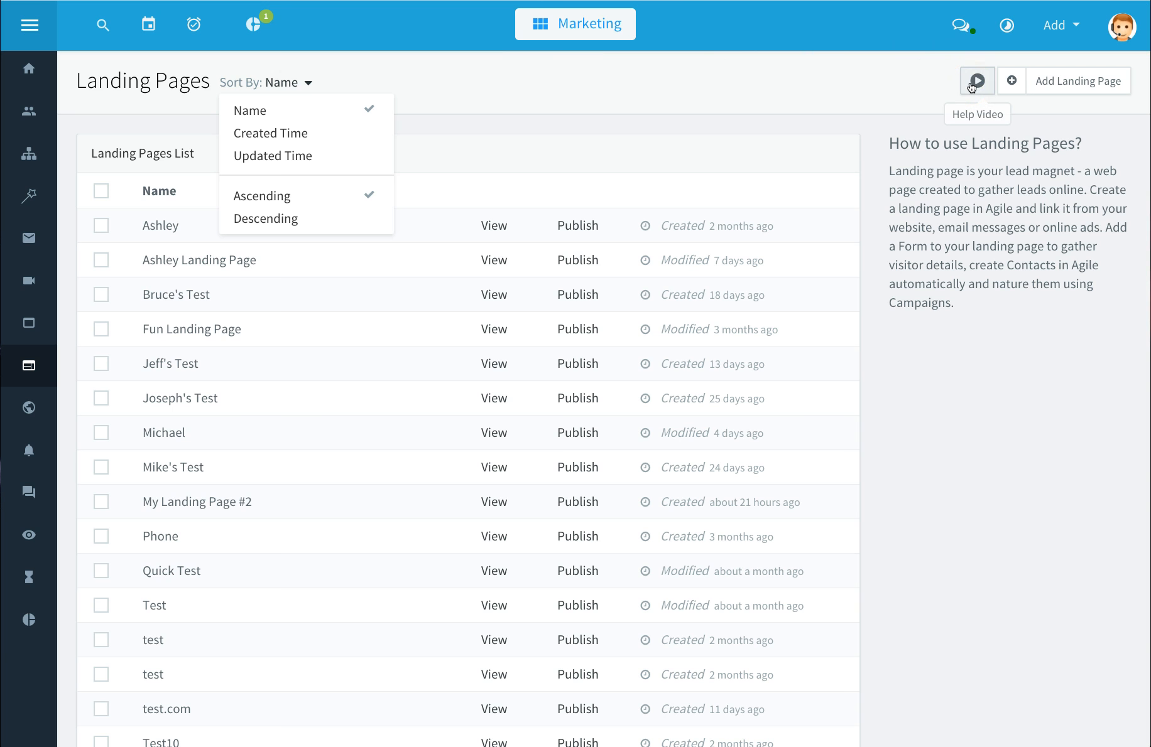
left_click(859, 88)
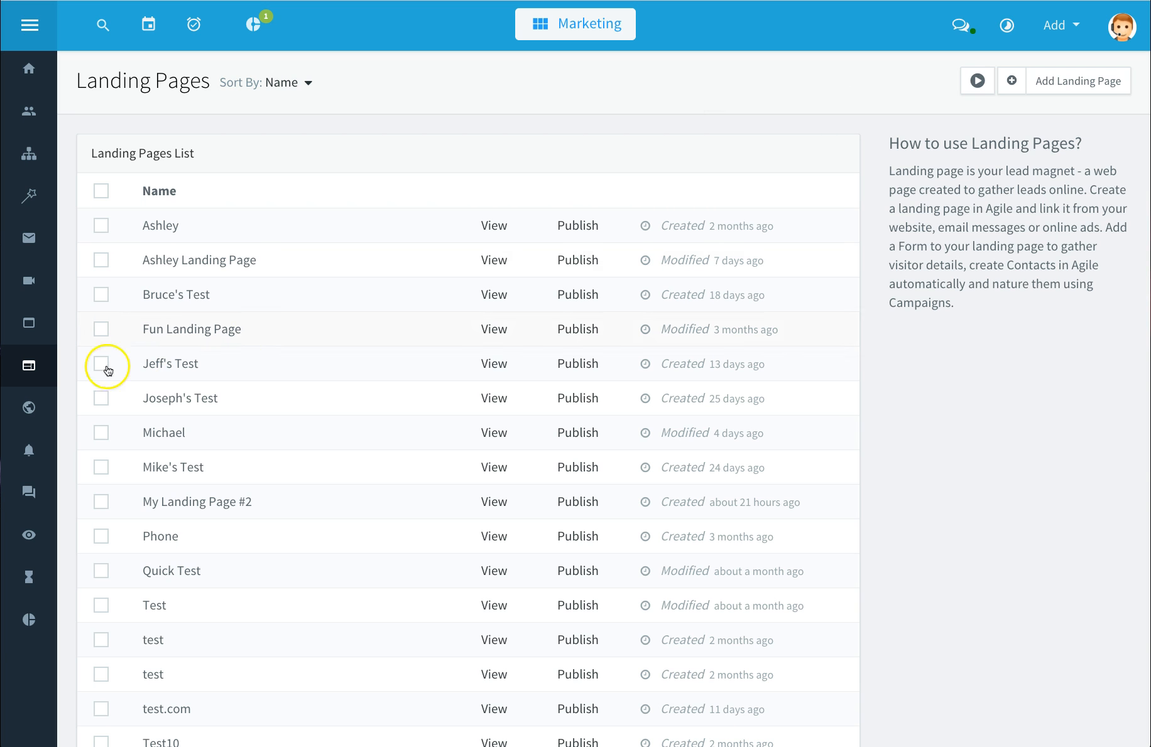
Step: Start adding a new web rule and browse the template categories from Email Form through Service
left_click(30, 408)
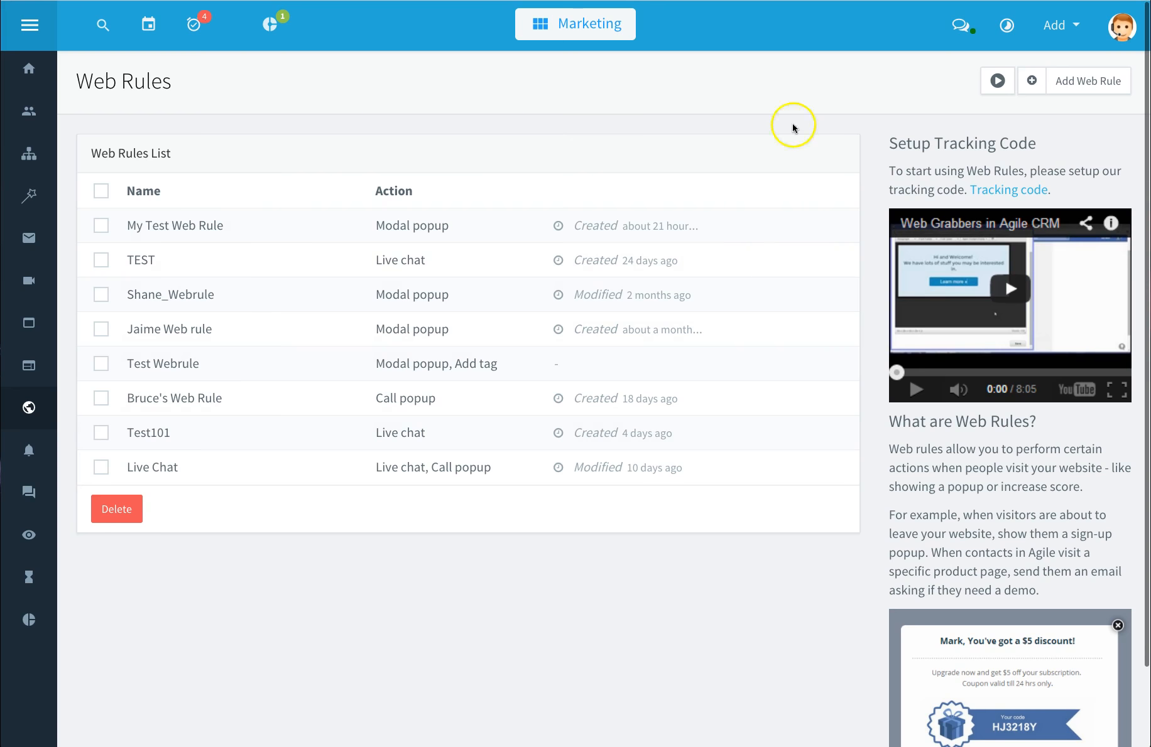
left_click(1082, 85)
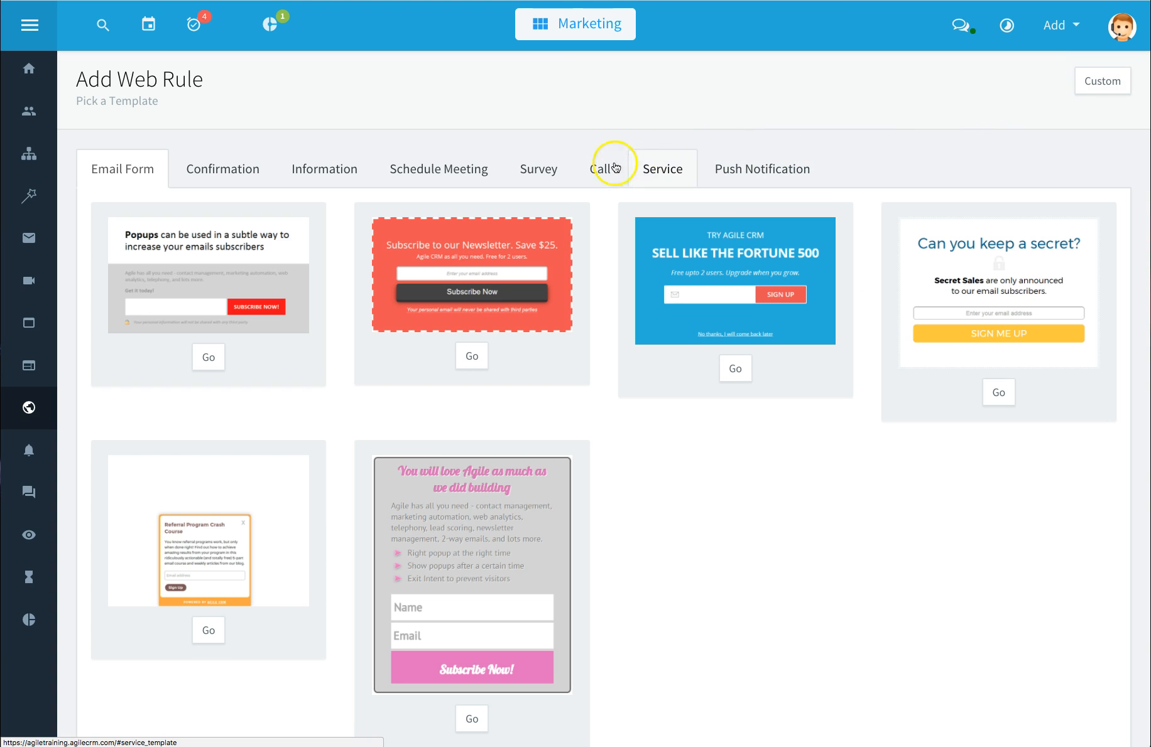
left_click(242, 168)
left_click(333, 174)
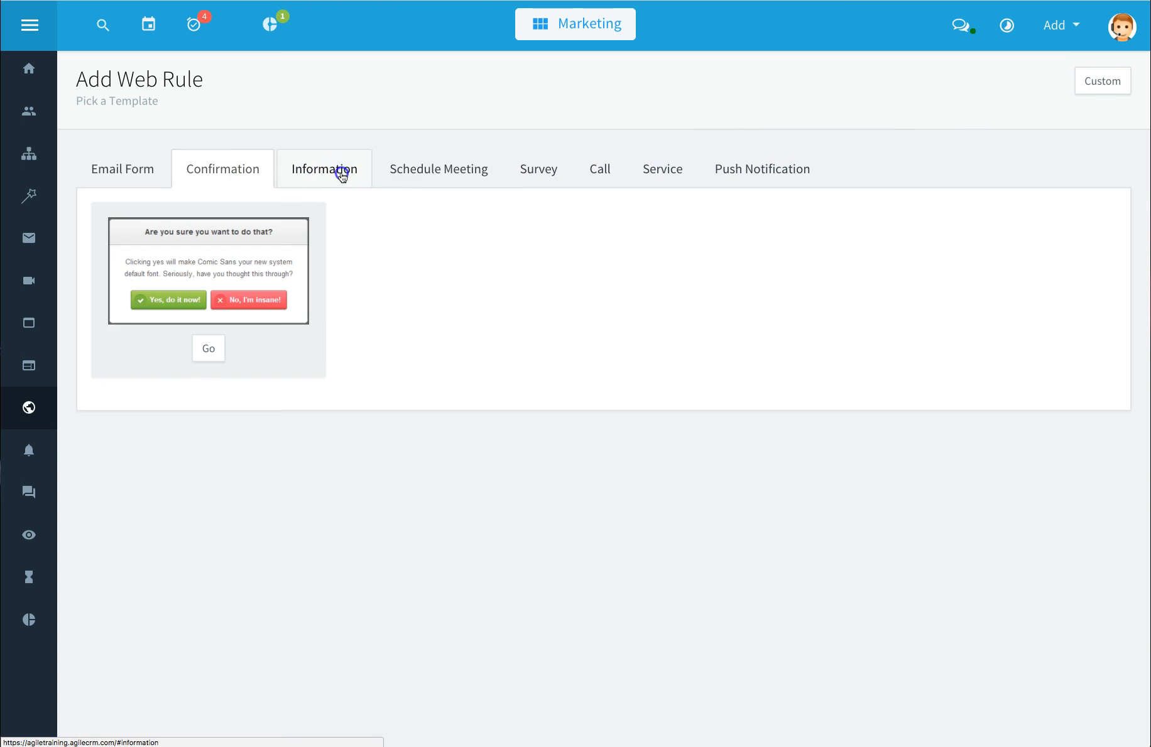
left_click(456, 174)
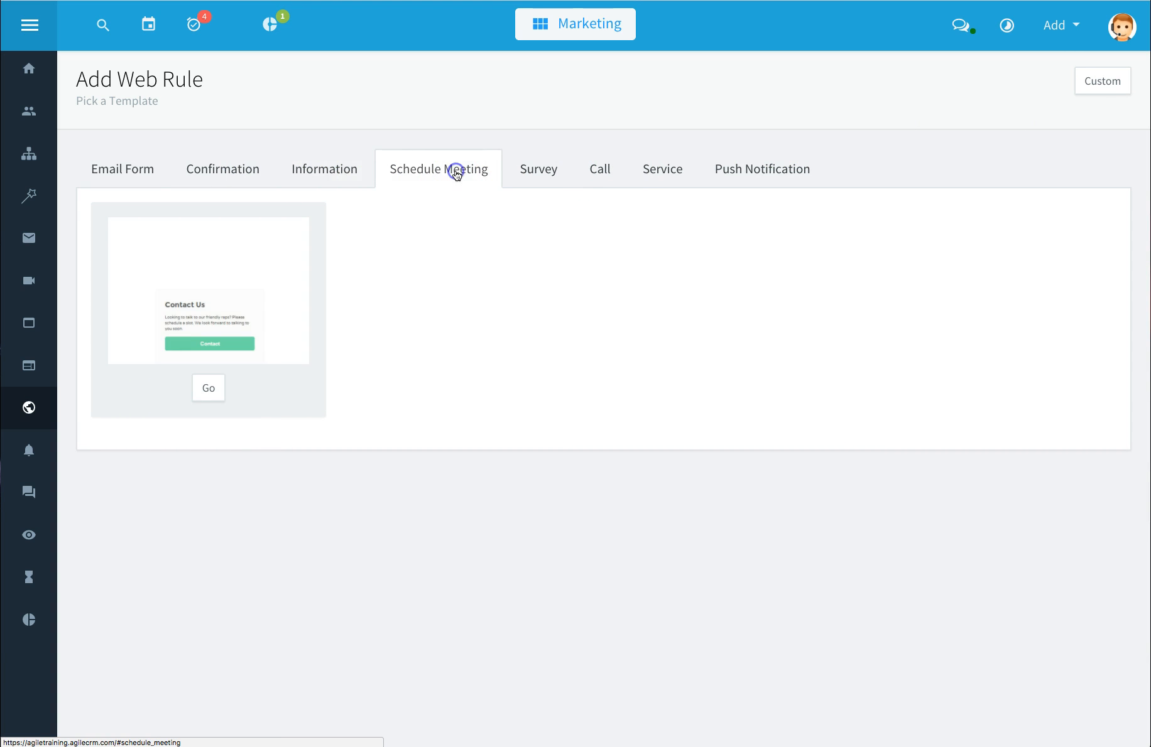
left_click(560, 175)
left_click(605, 175)
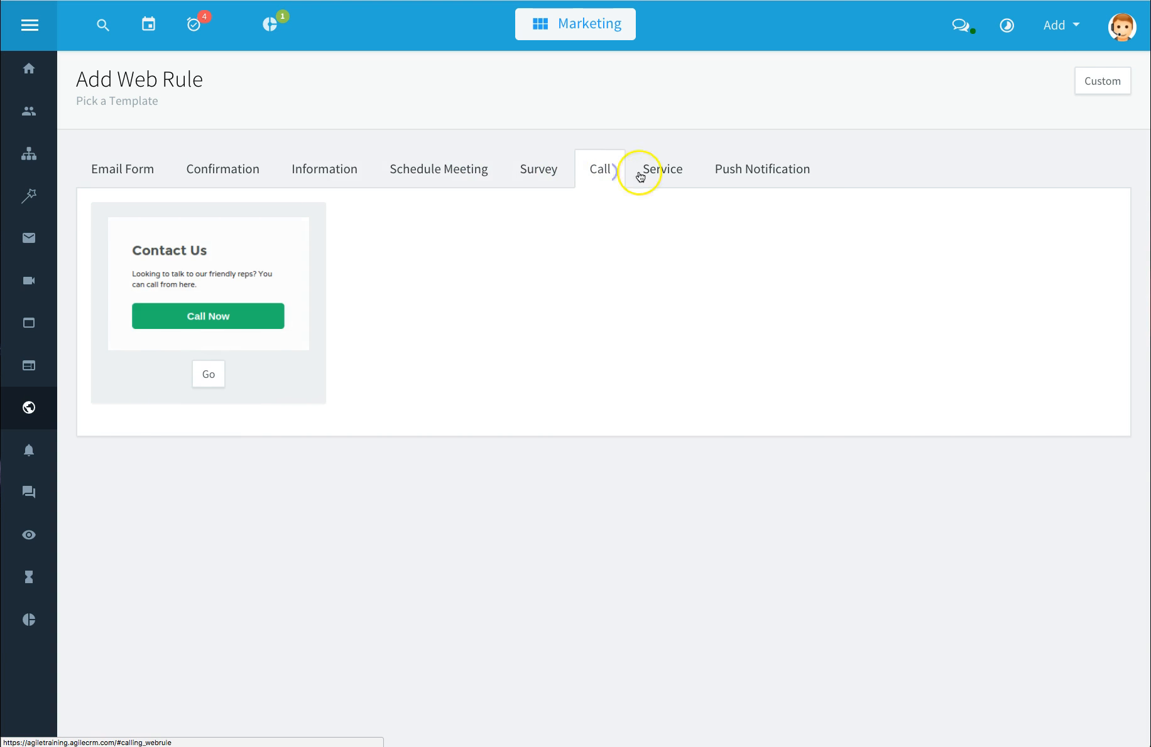
left_click(669, 175)
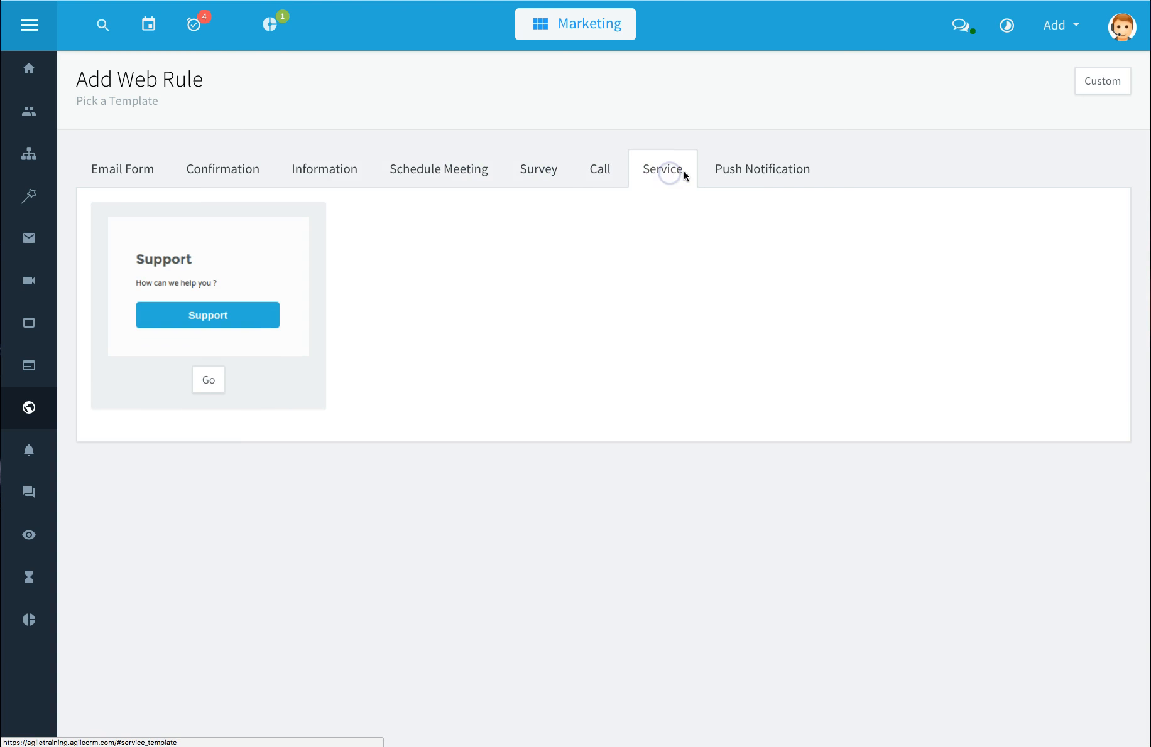
left_click(136, 171)
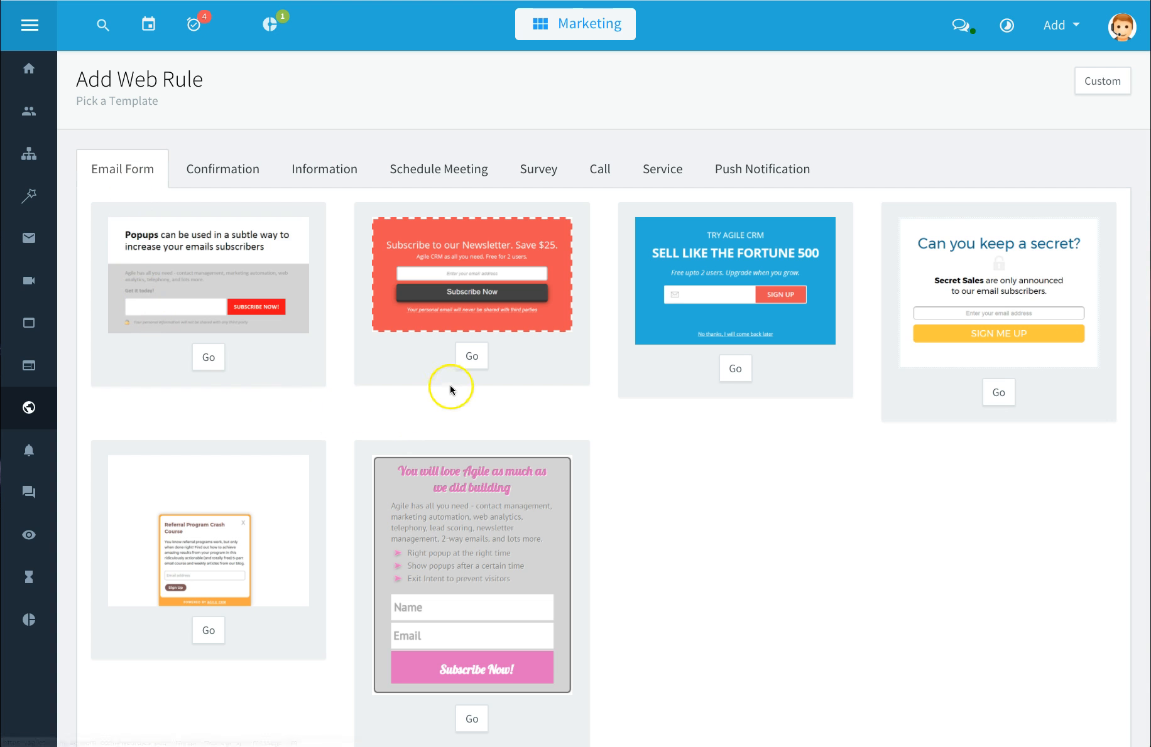
Step: Choose the 'Subscribe to our Newsletter. Save $25.' email form template and name the web rule Test123
scroll(474, 365, "down", 1)
left_click(472, 361)
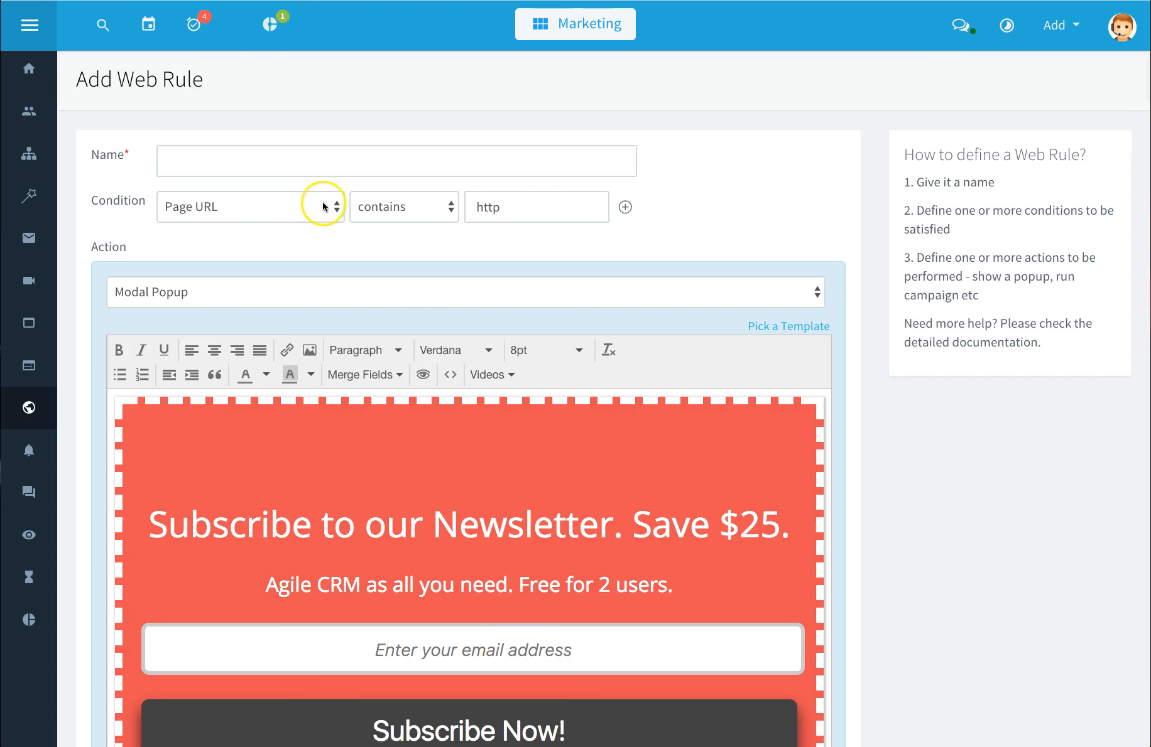
left_click(290, 167)
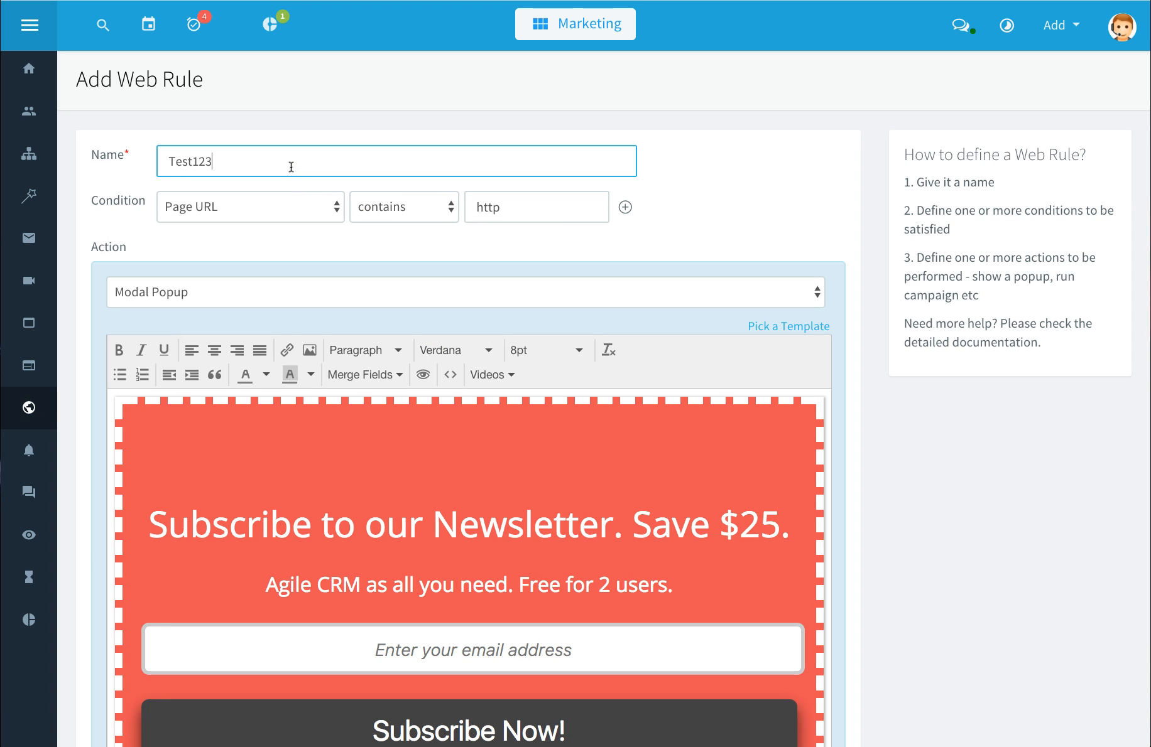
left_click(524, 212)
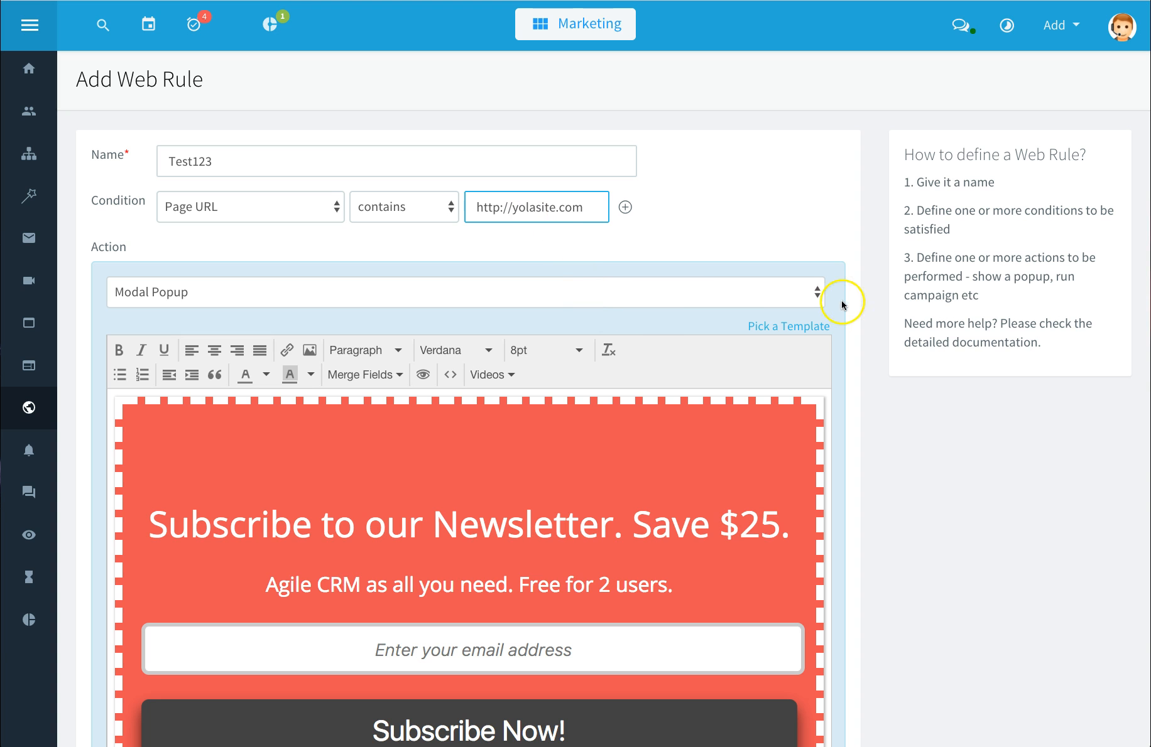
scroll(842, 305, "down", 2)
left_click(817, 225)
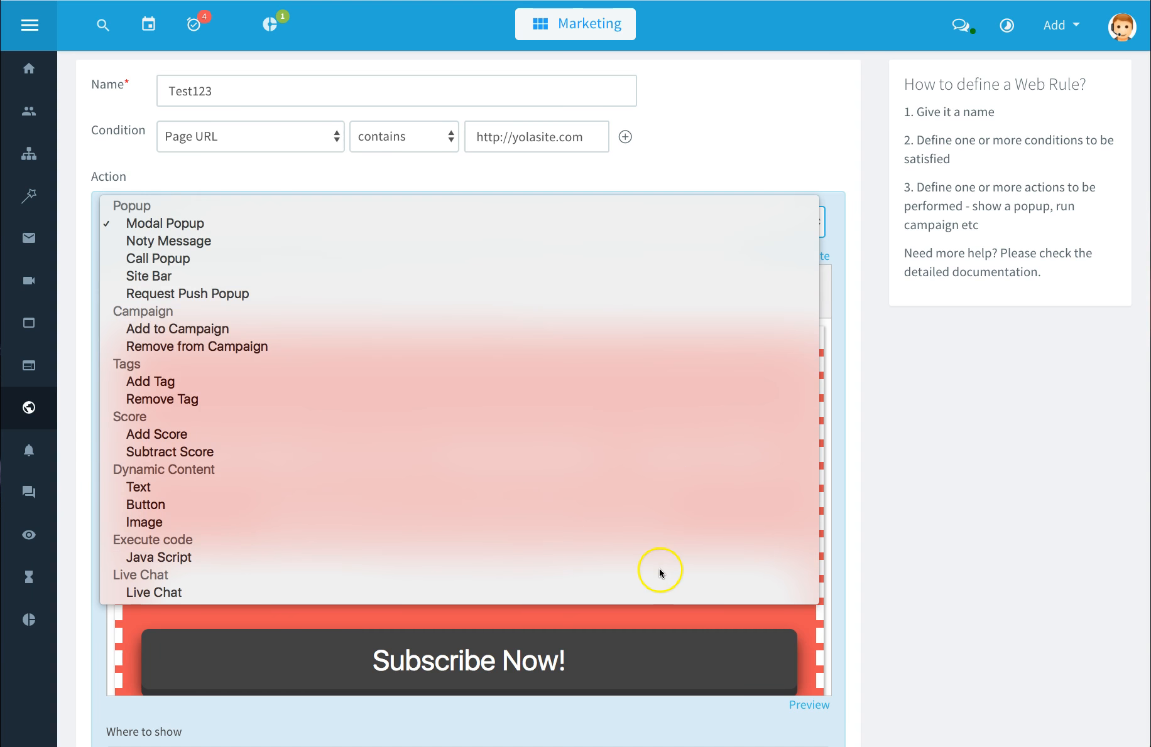
left_click(826, 499)
Step: Change the popup headline's discount from $25 to $35
scroll(845, 443, "down", 1)
left_click(569, 366)
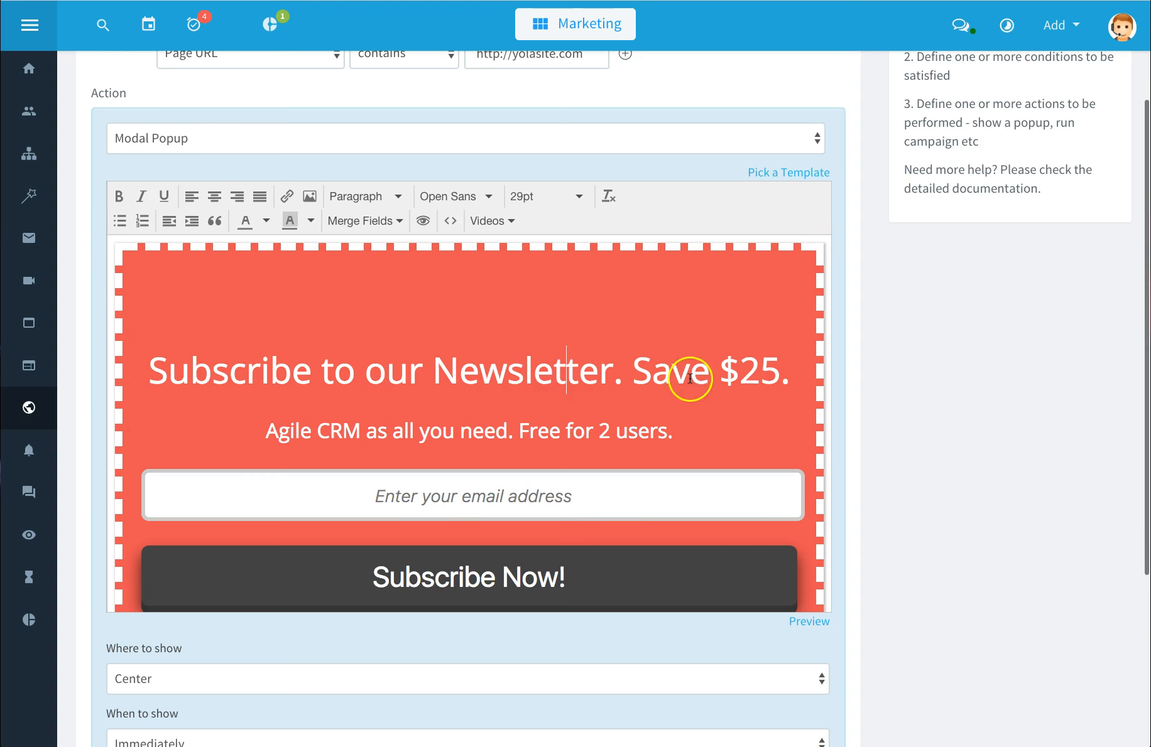
left_click(762, 372)
key("BackSpace")
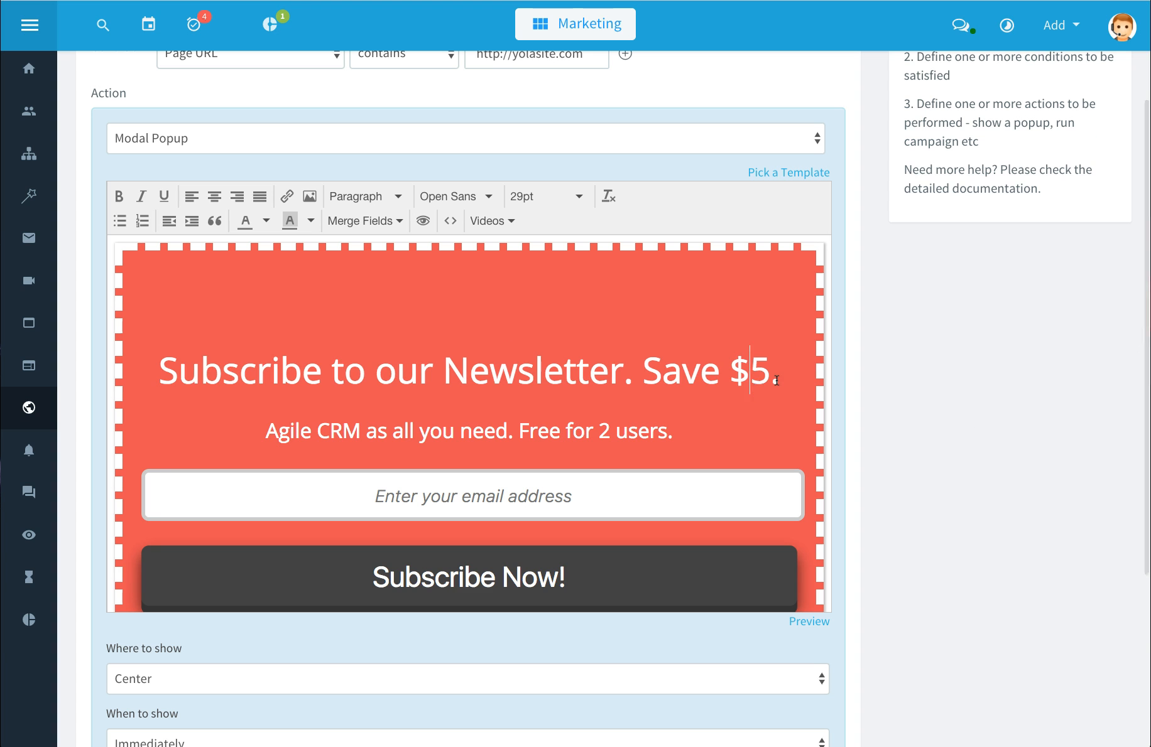
type("3")
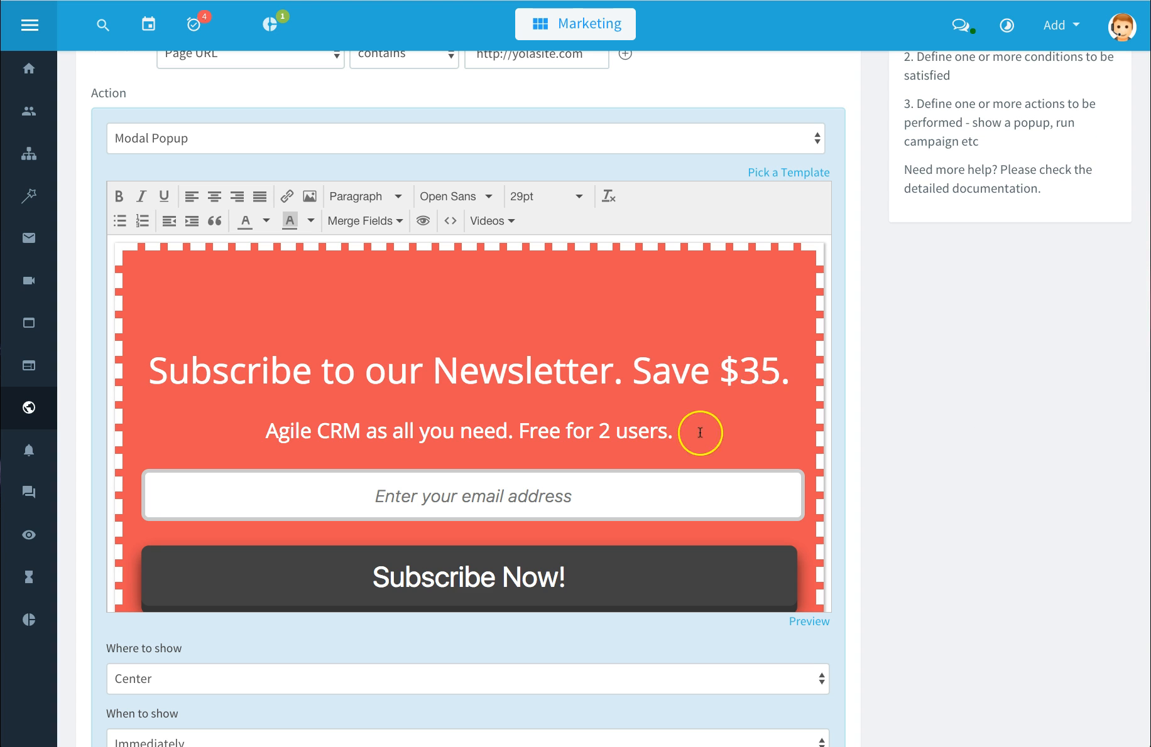
Step: Review the where-to-show and when-to-show options, then preview the popup and close the preview
scroll(869, 429, "down", 1)
scroll(869, 430, "down", 3)
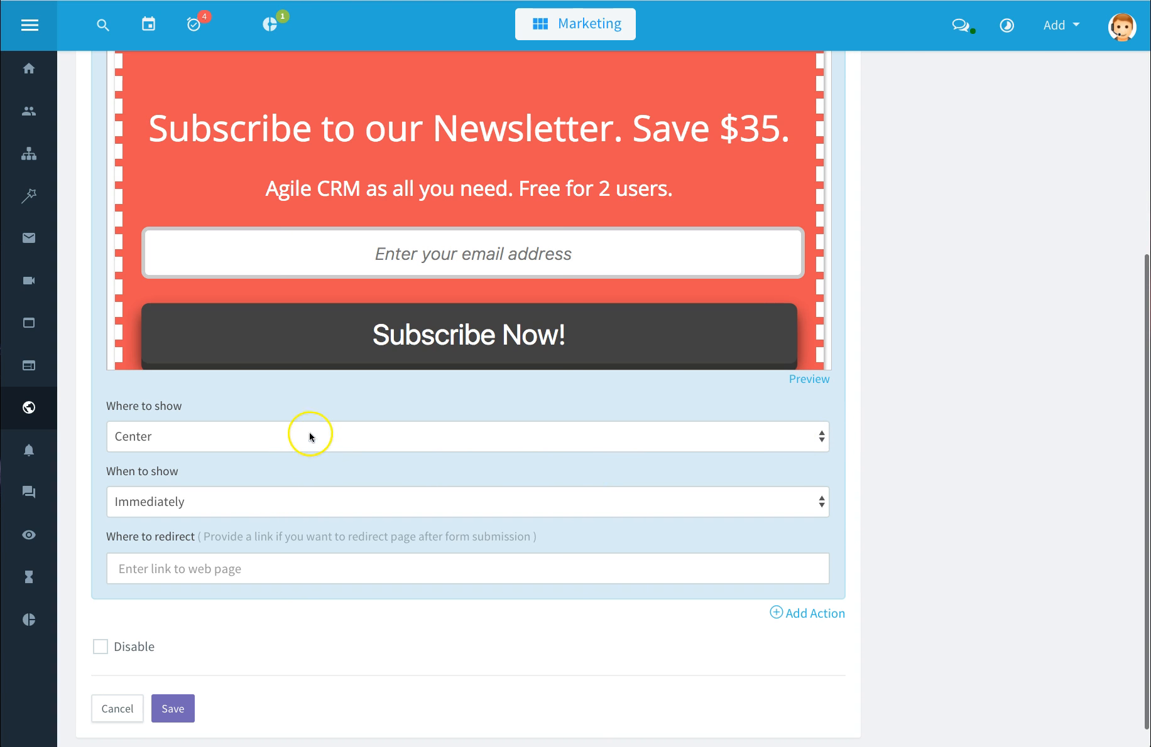
left_click(822, 436)
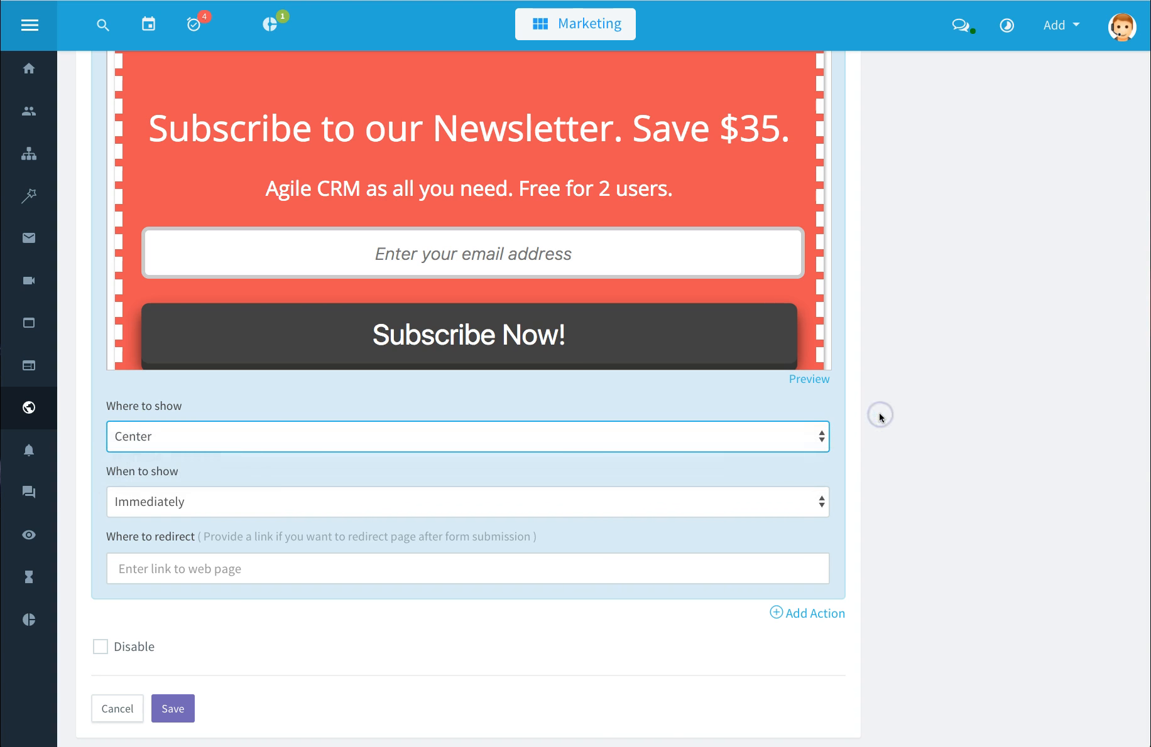
left_click(824, 494)
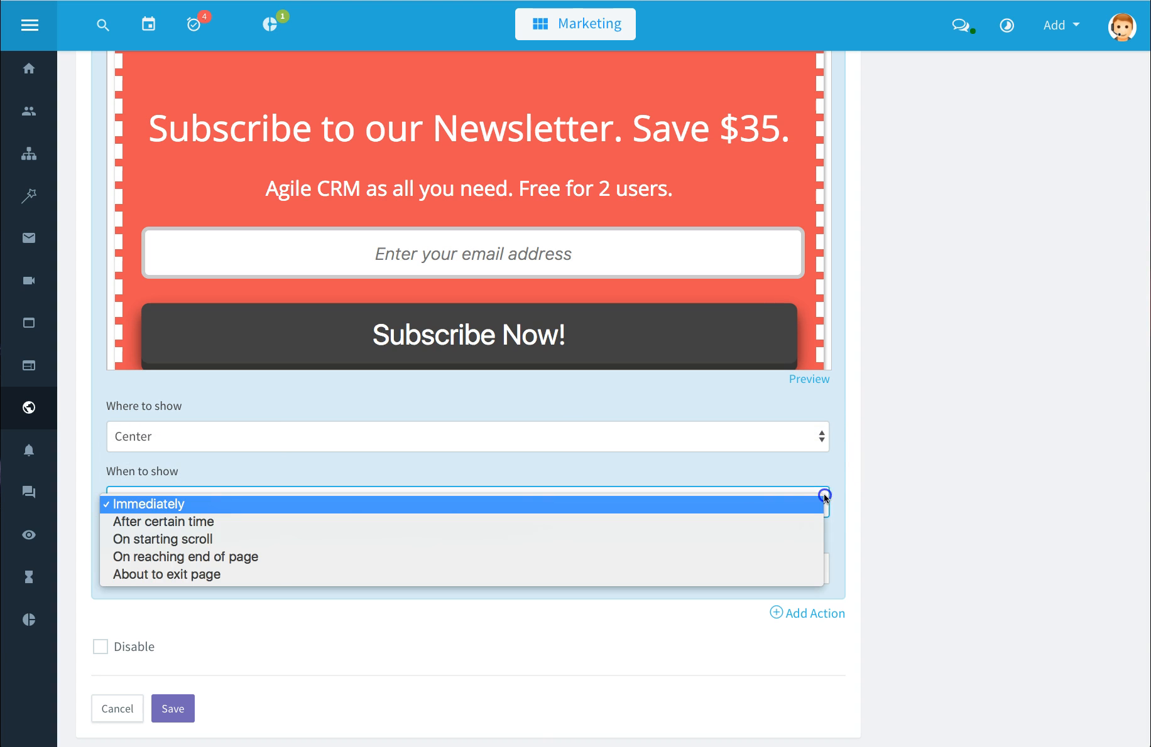
left_click(823, 495)
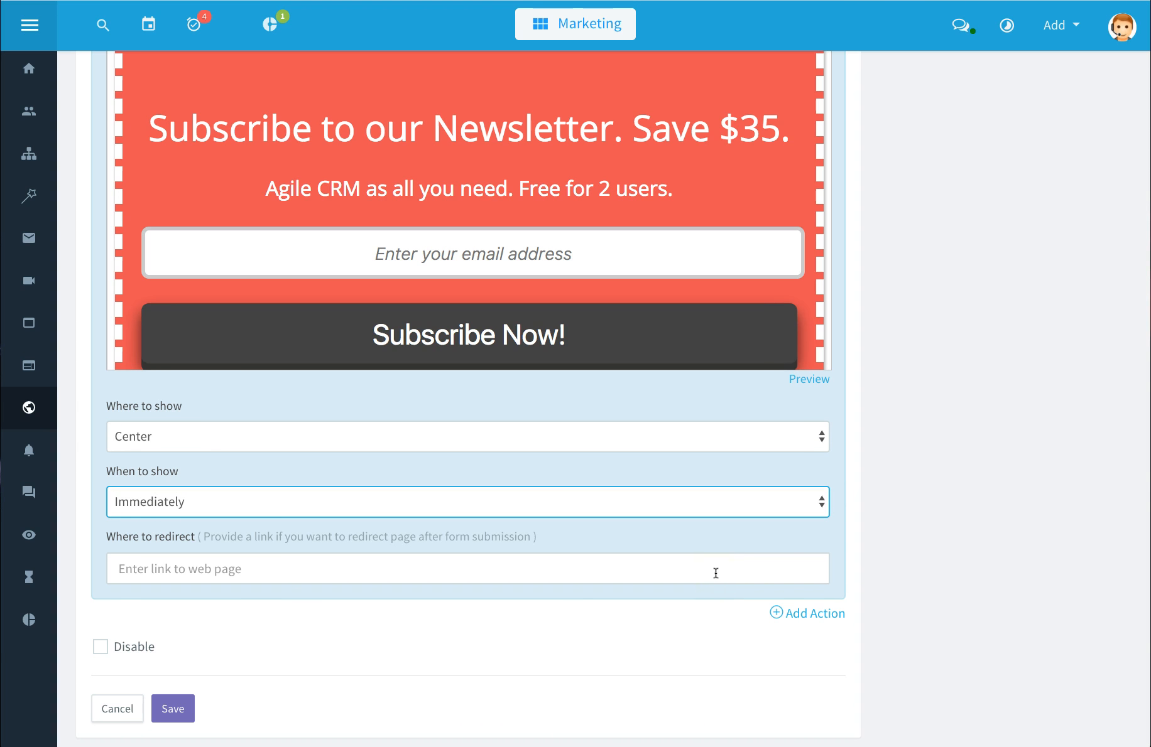
left_click(817, 380)
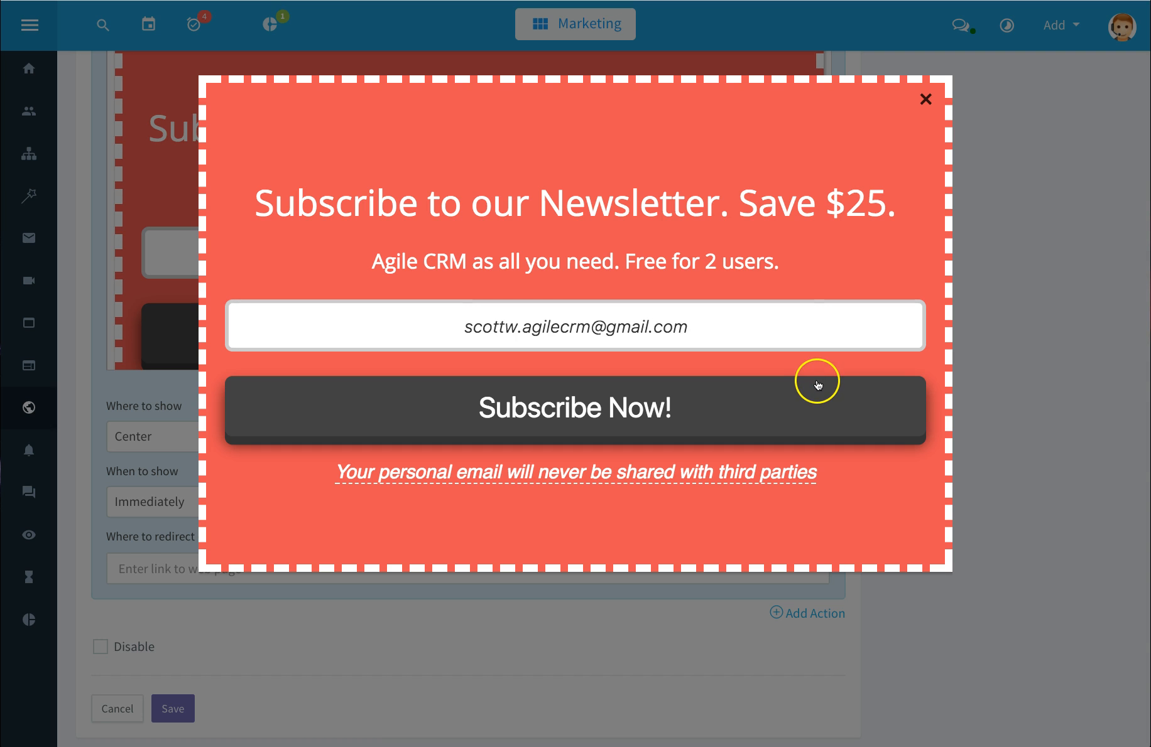
left_click(924, 98)
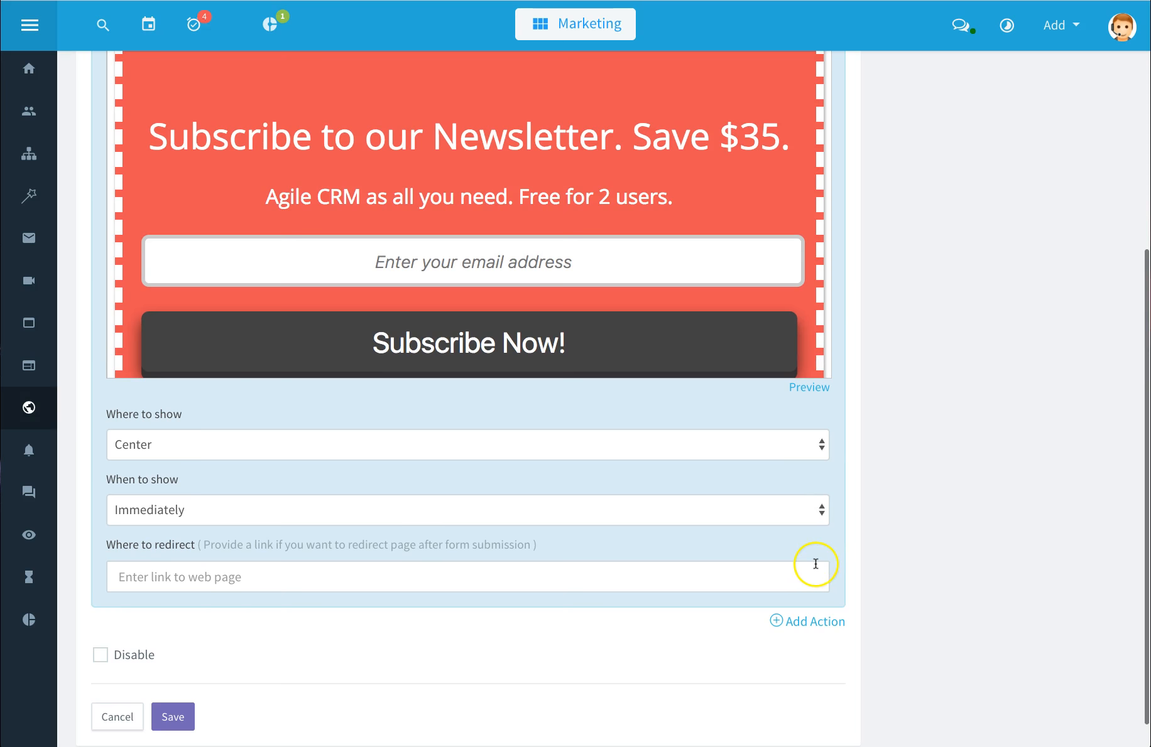
Step: Add a second action to the rule as a Noty Message at Right Bottom, reviewing its action types
scroll(815, 564, "down", 1)
left_click(803, 590)
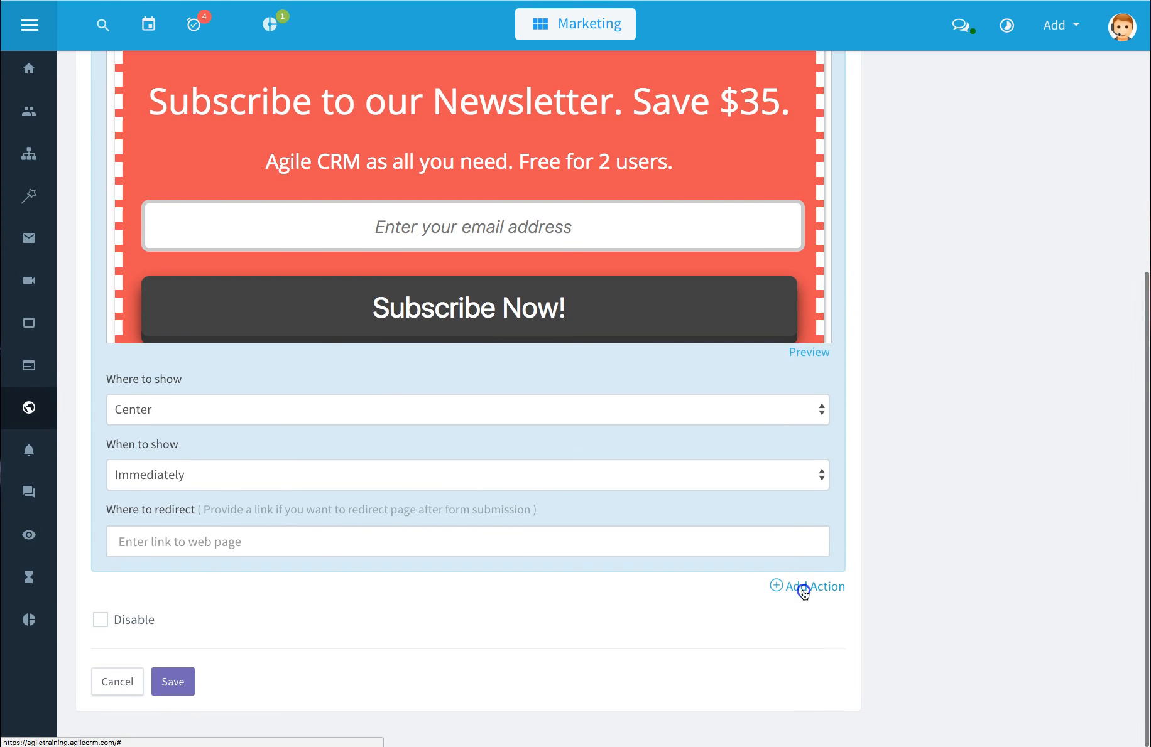
scroll(867, 568, "down", 5)
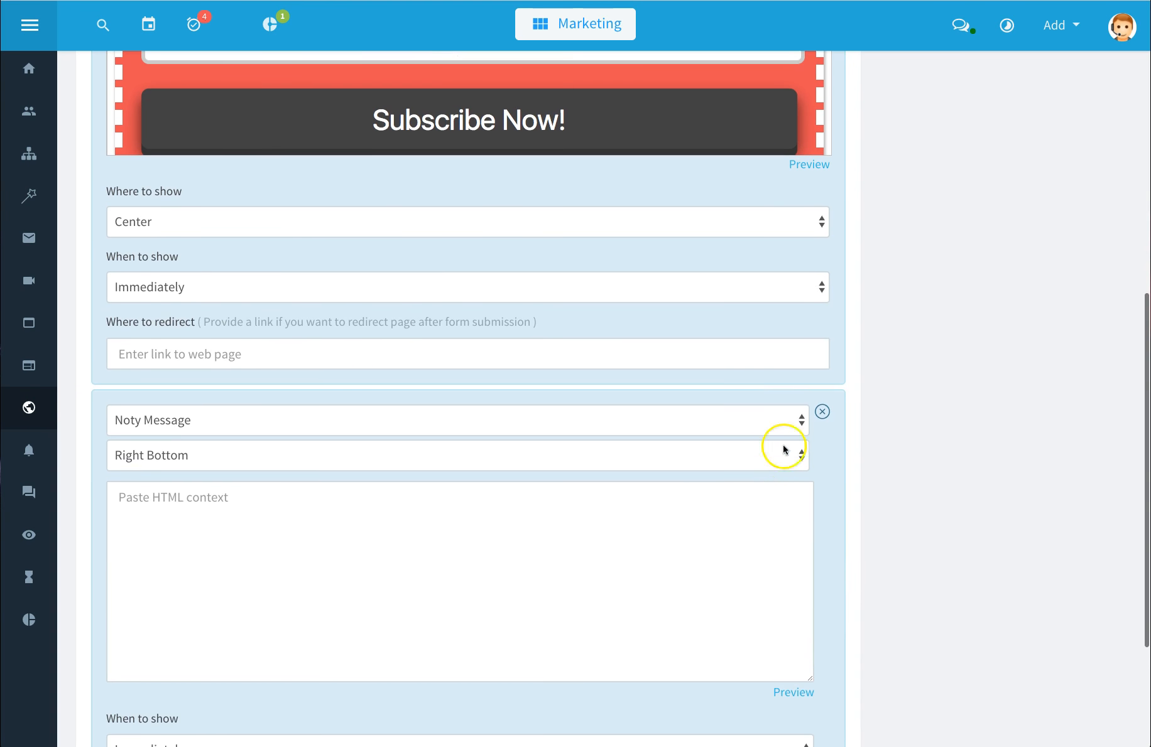
left_click(790, 421)
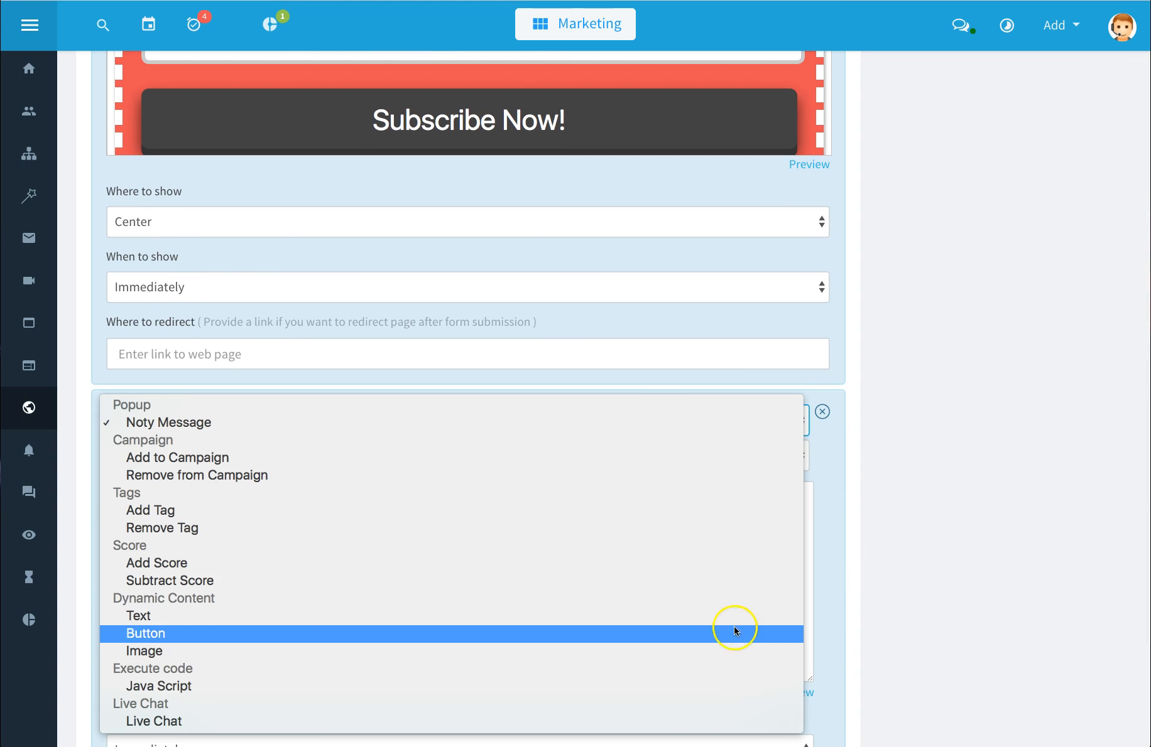
left_click(986, 411)
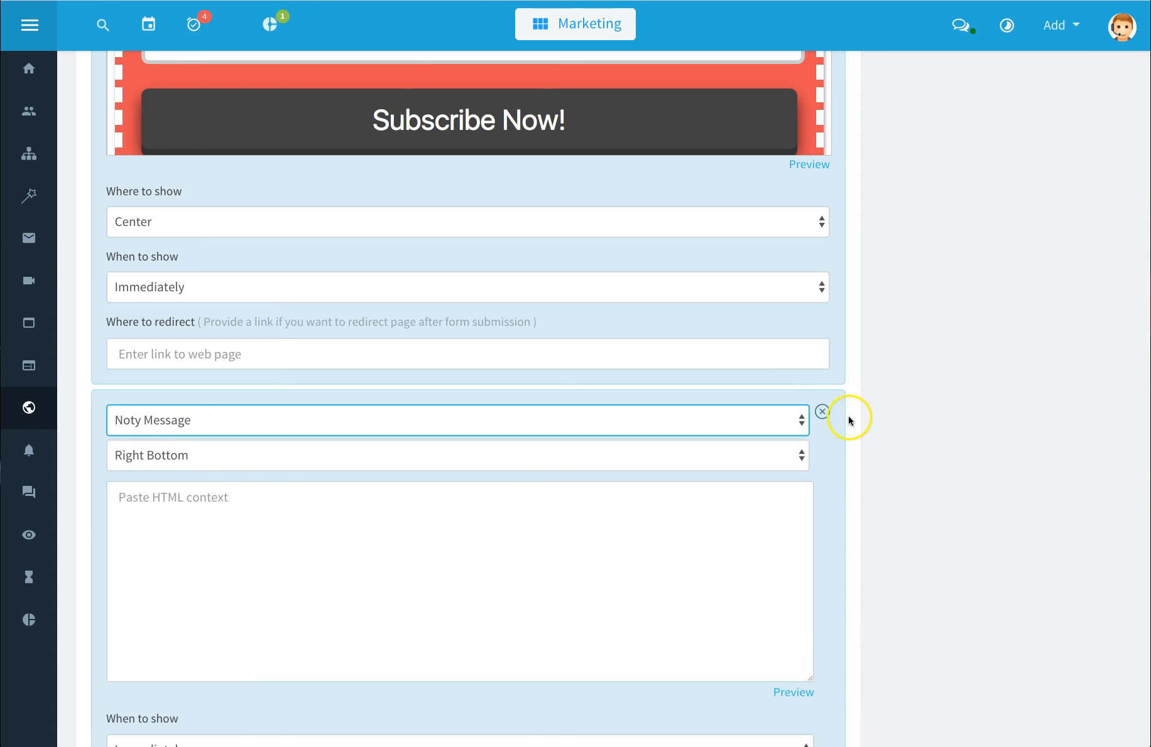
Step: Try to save the web rule, then place the cursor in the Noty Message HTML content field
scroll(849, 420, "down", 3)
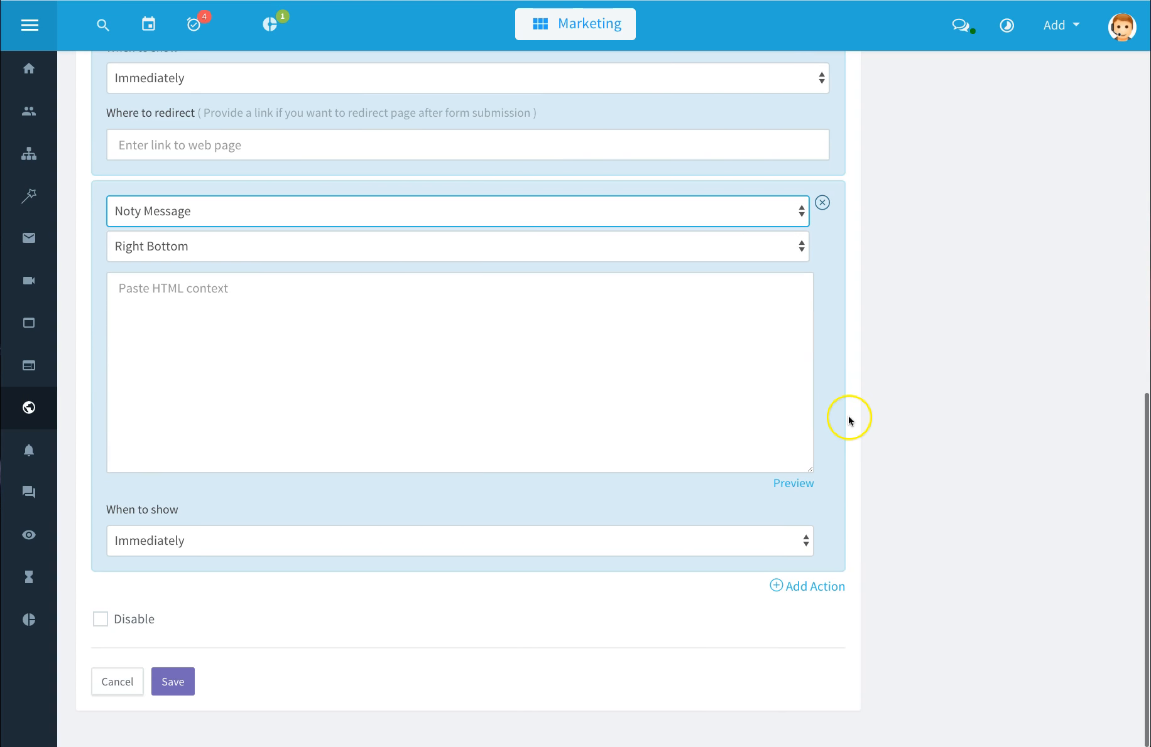
left_click(183, 677)
left_click(223, 439)
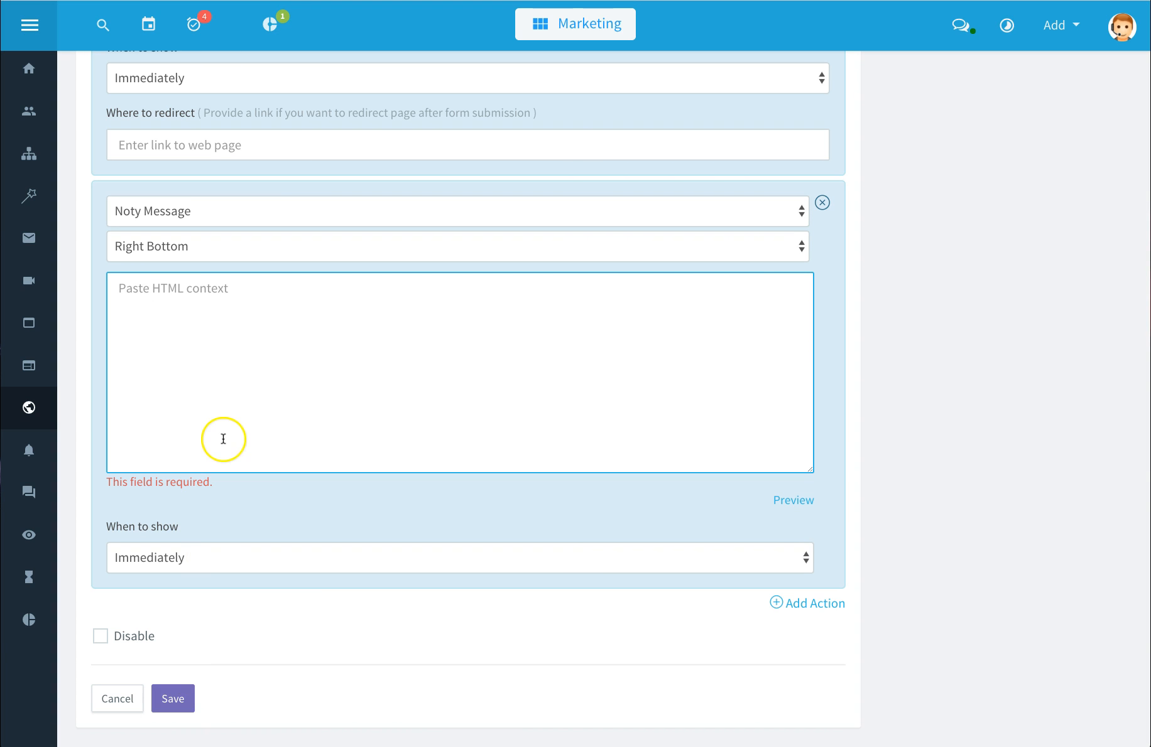
Step: Leave the web rule unsaved and delete Linda's Notification from the push notifications list
left_click(123, 691)
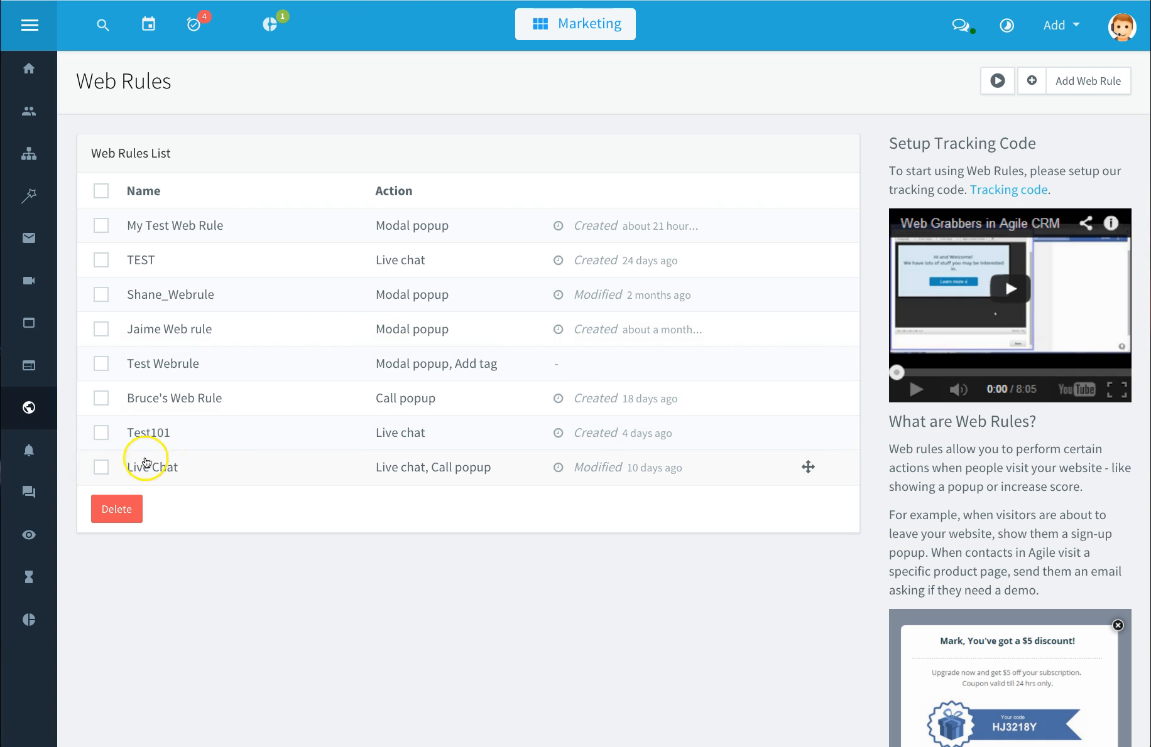
left_click(28, 452)
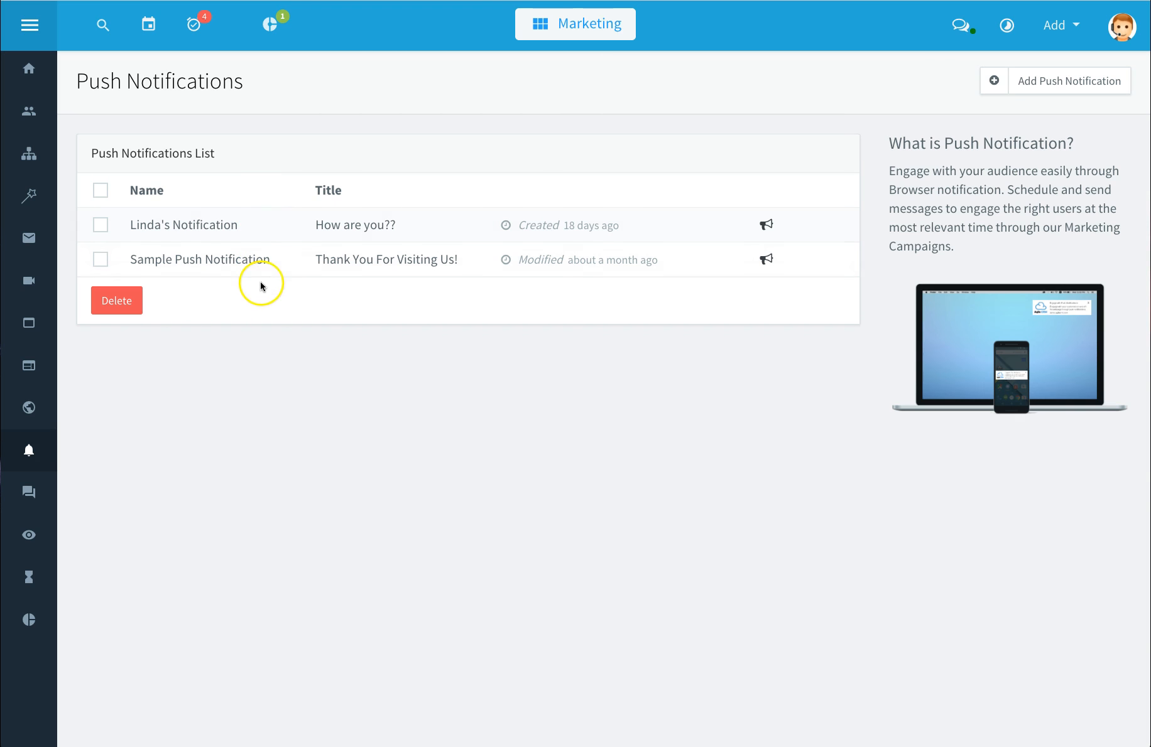
left_click(102, 193)
left_click(101, 193)
left_click(101, 226)
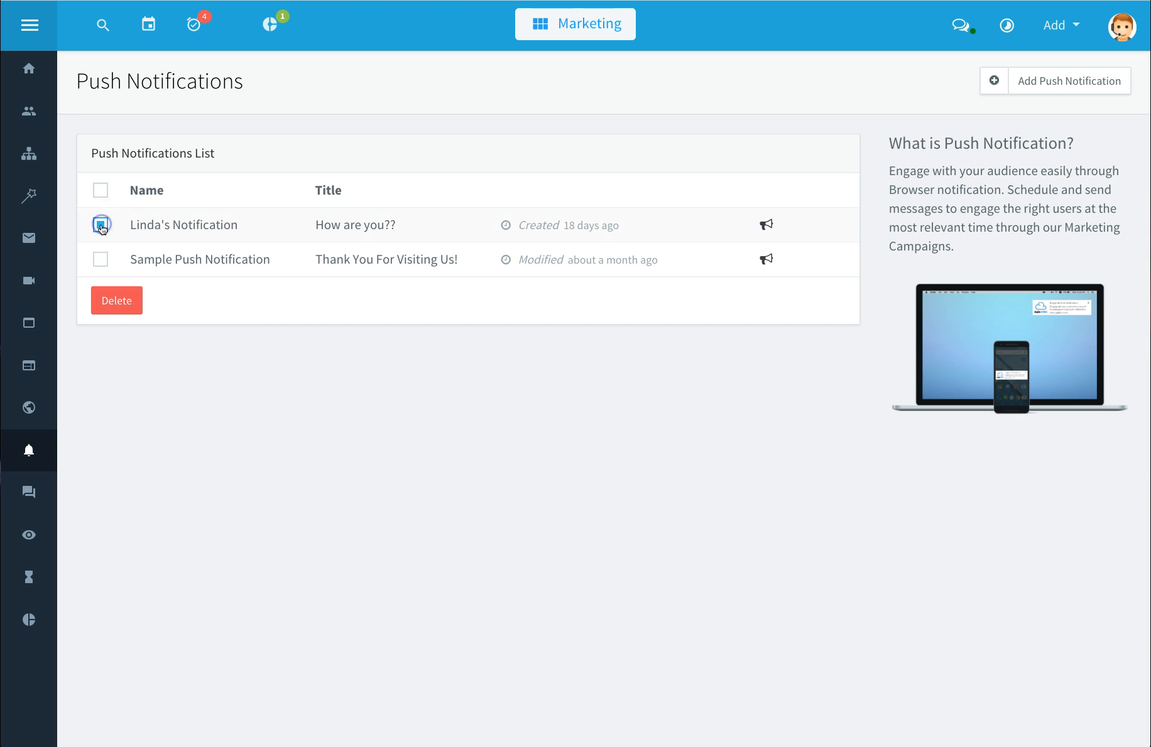
left_click(113, 302)
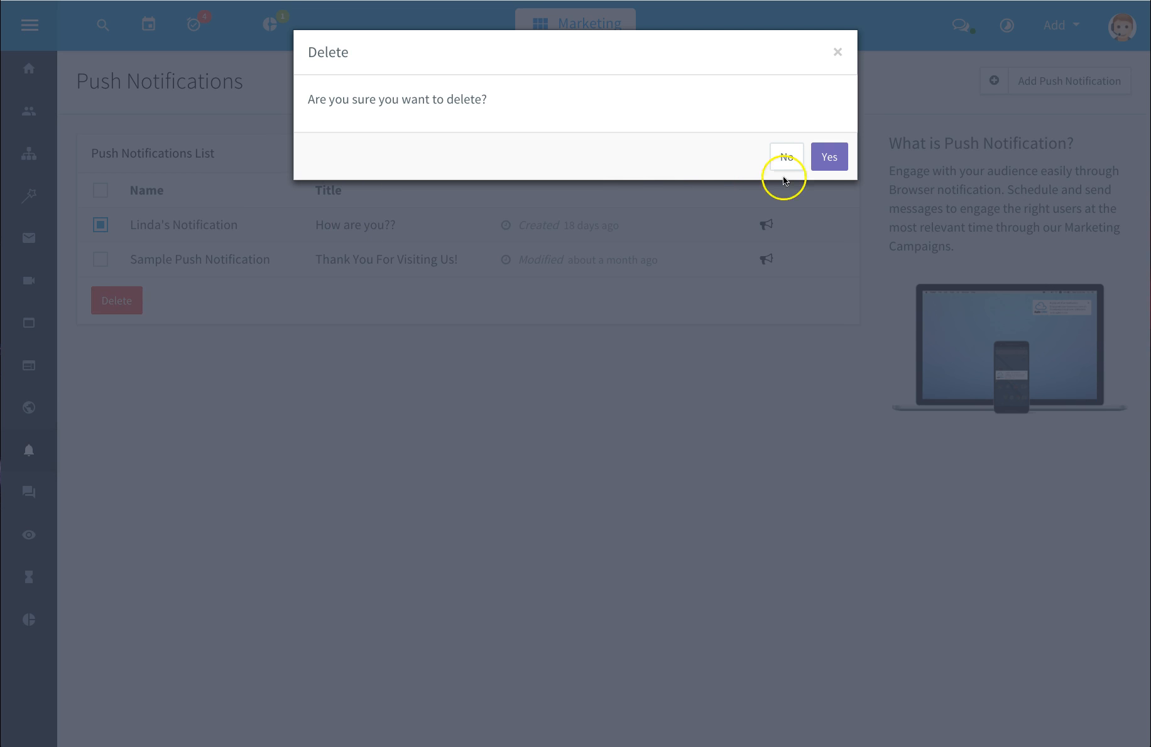
left_click(823, 165)
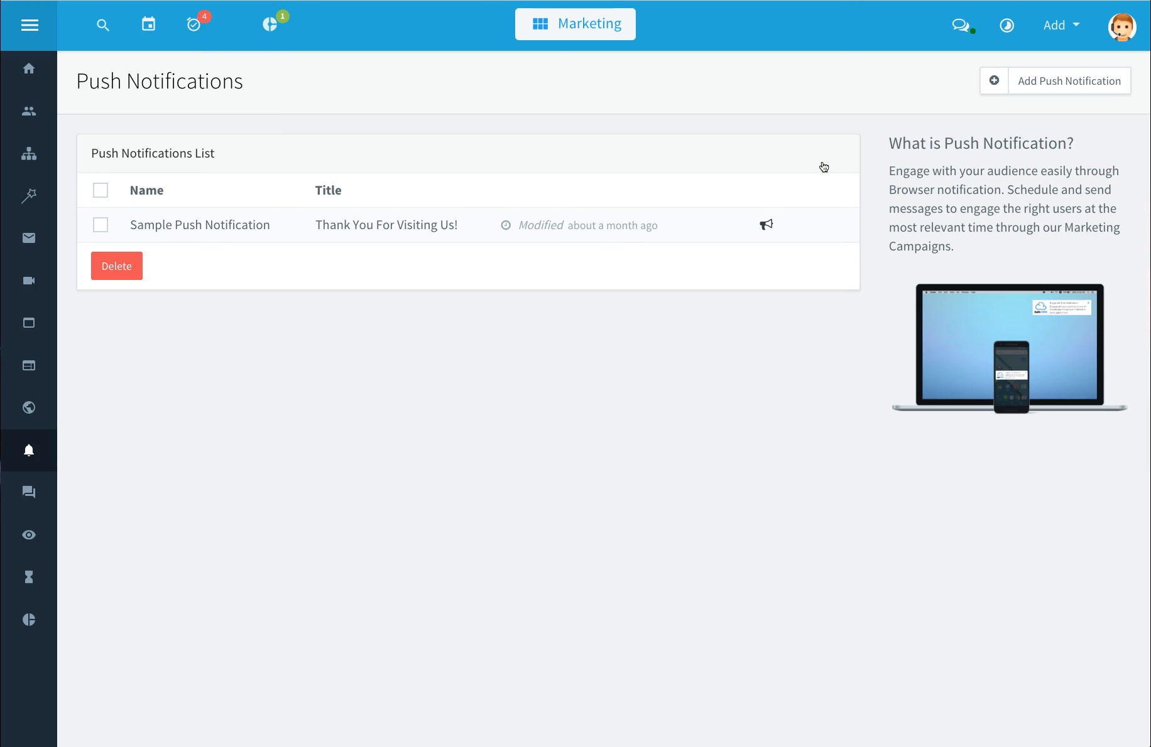
Step: Try sending the Sample Push Notification to All Contacts, then close the send dialog
left_click(767, 226)
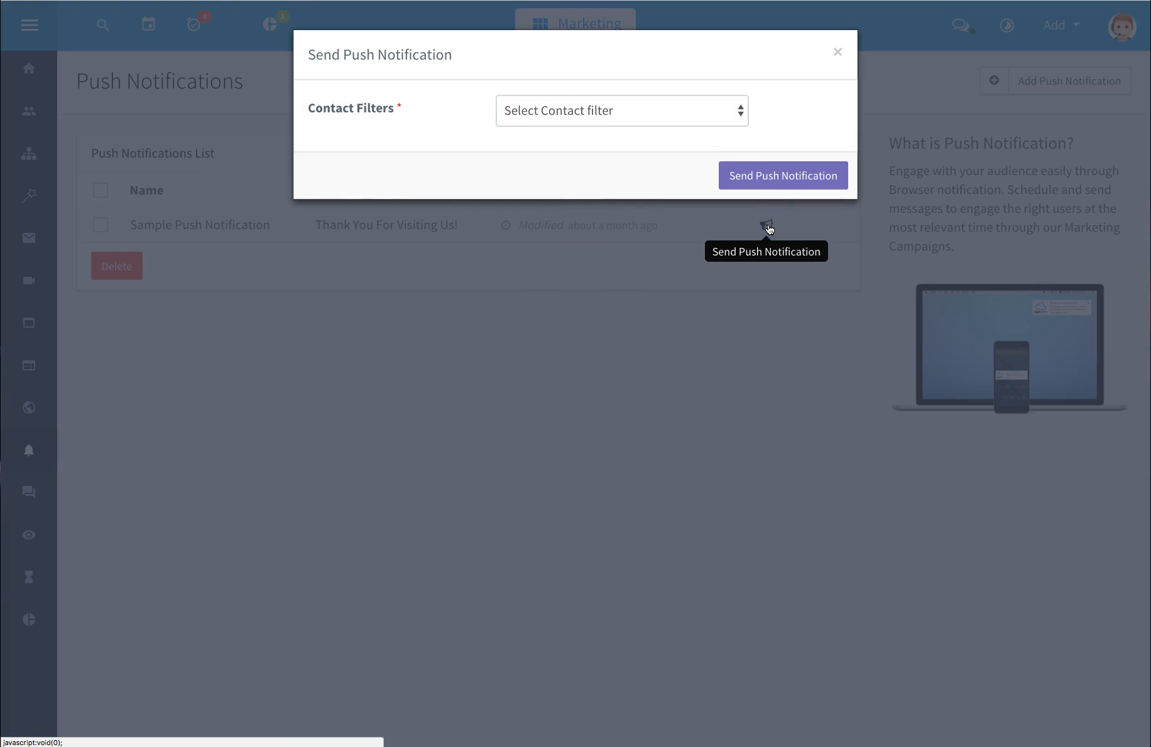
left_click(741, 110)
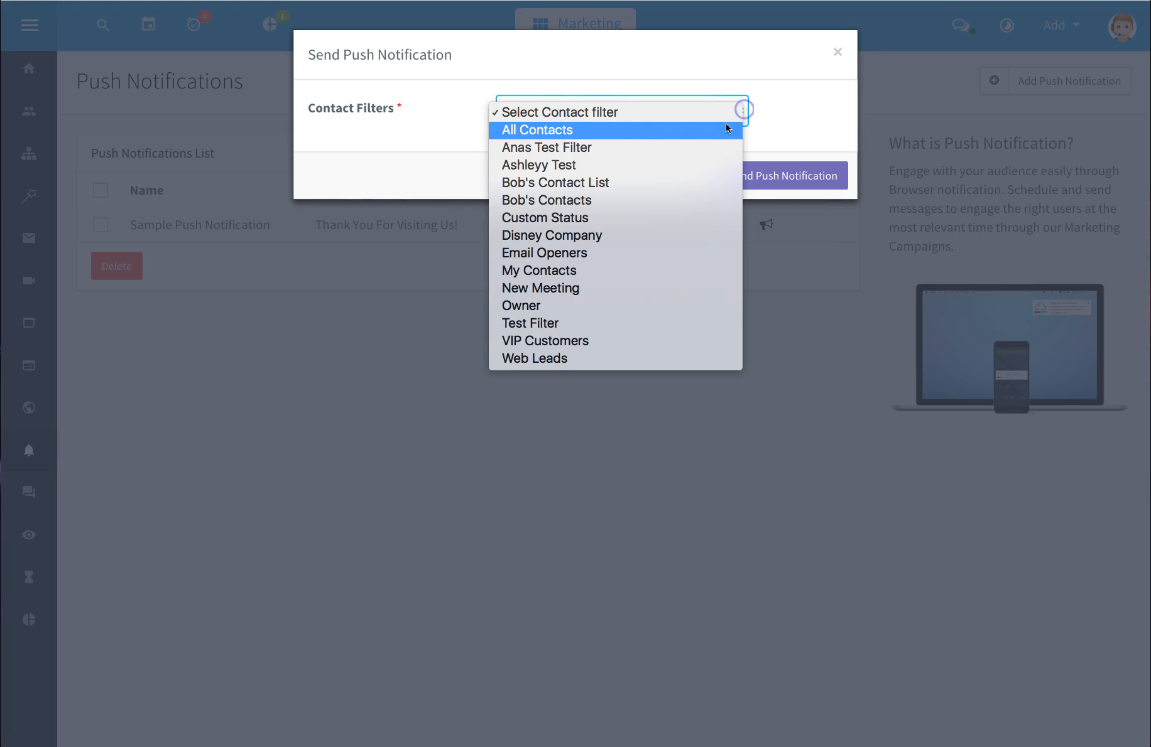
left_click(698, 129)
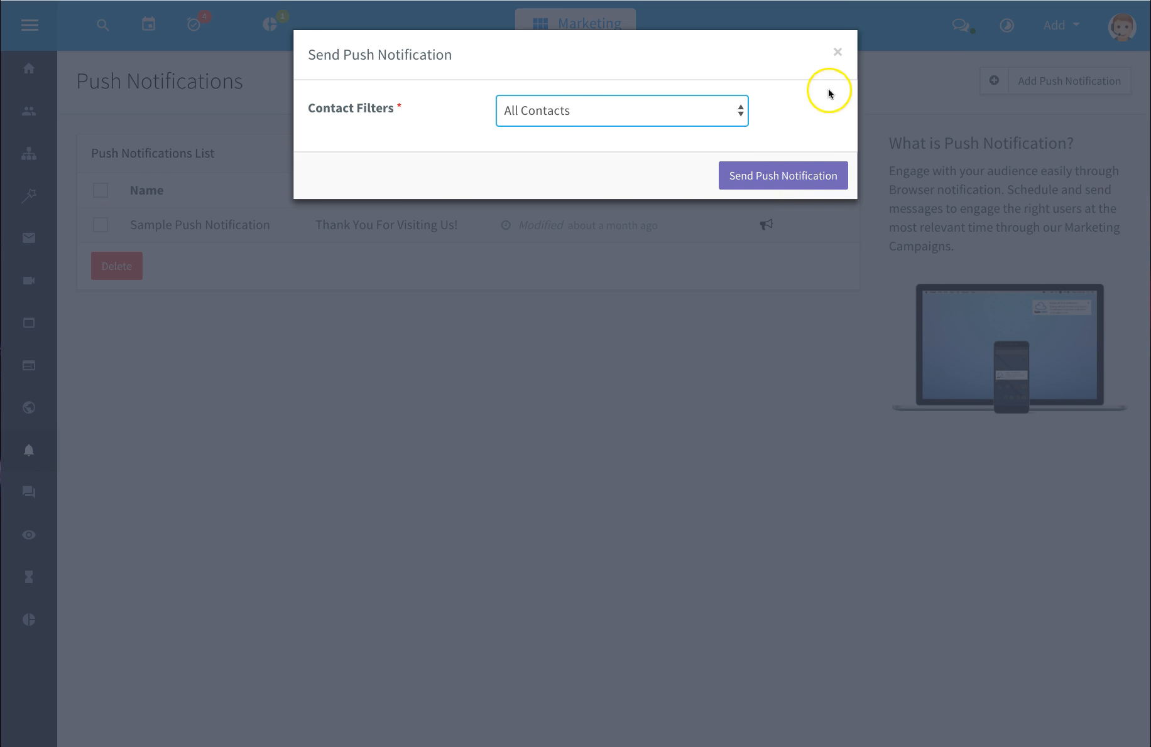
left_click(838, 55)
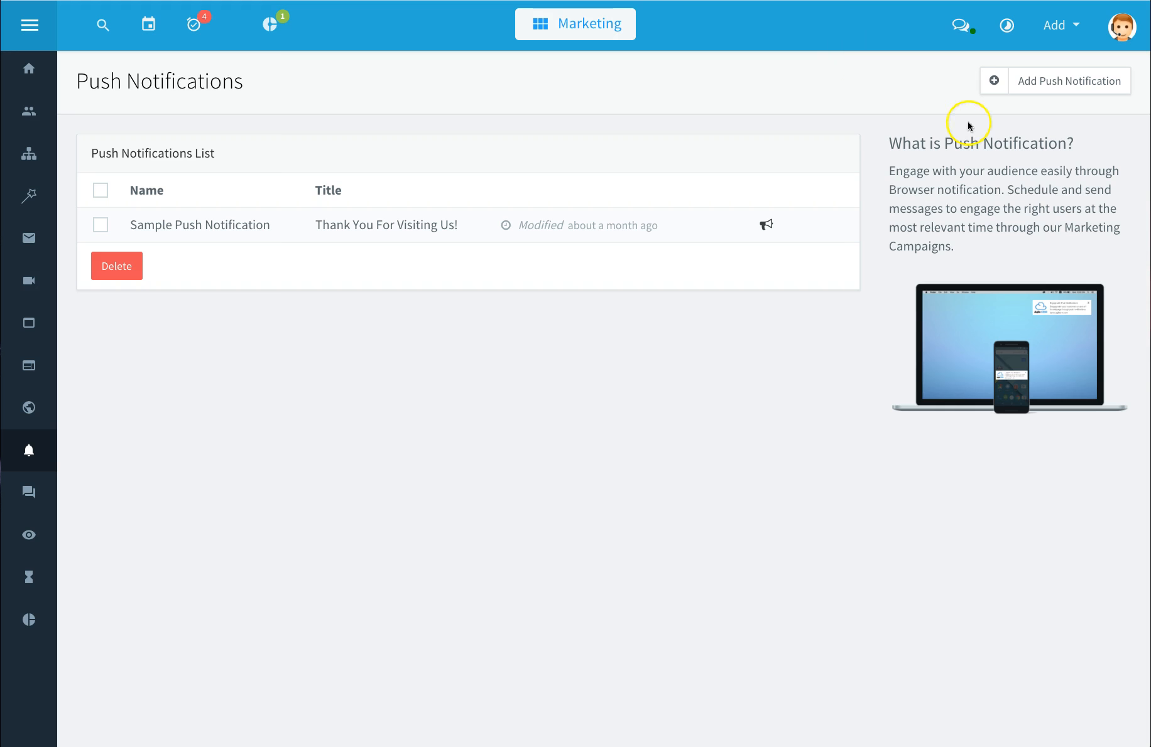
Step: Add a push notification named Test 123 with title Hello and message Thank You for Visiting Us!
left_click(1066, 87)
left_click(471, 168)
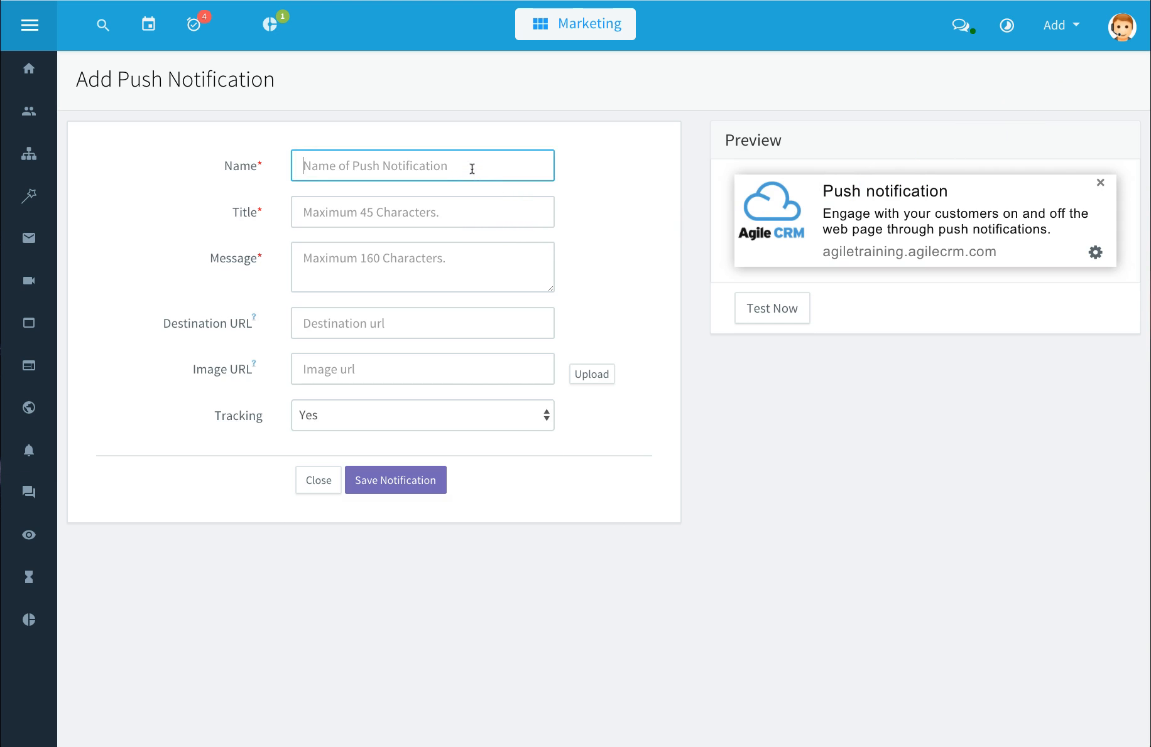
type("Test 123")
key("Tab")
type("Hel")
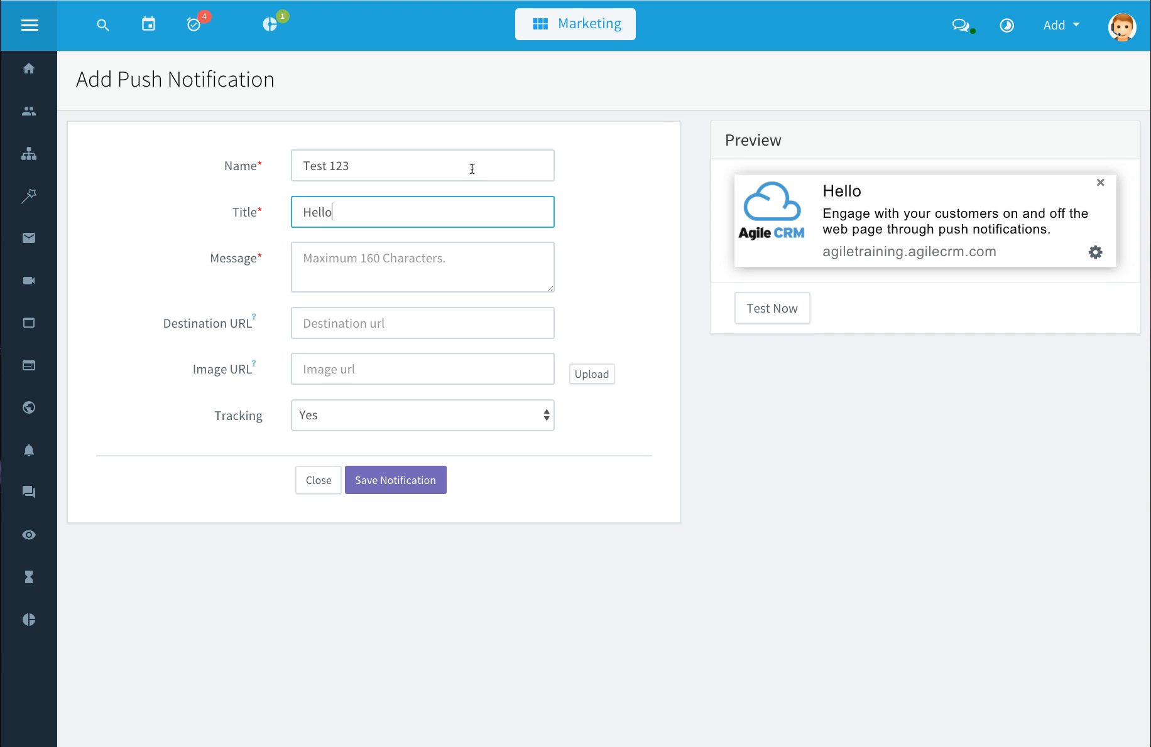
key("Tab")
type("Thank You ")
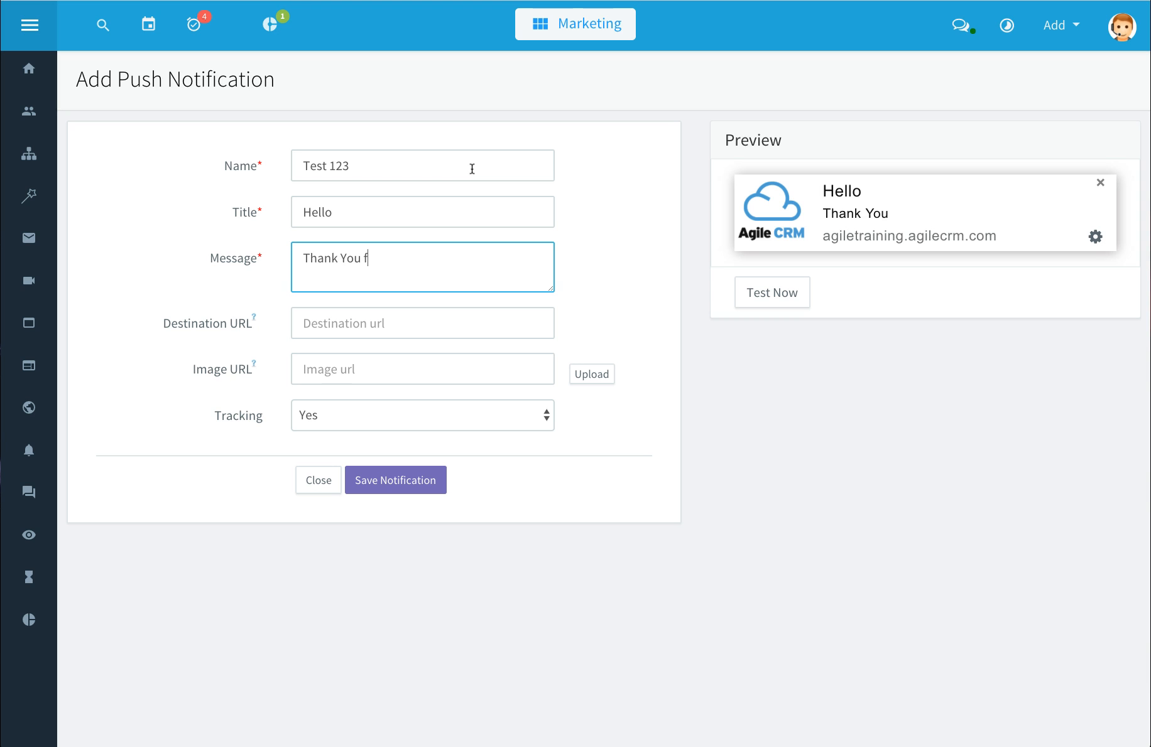
type("for Visting")
type("ing")
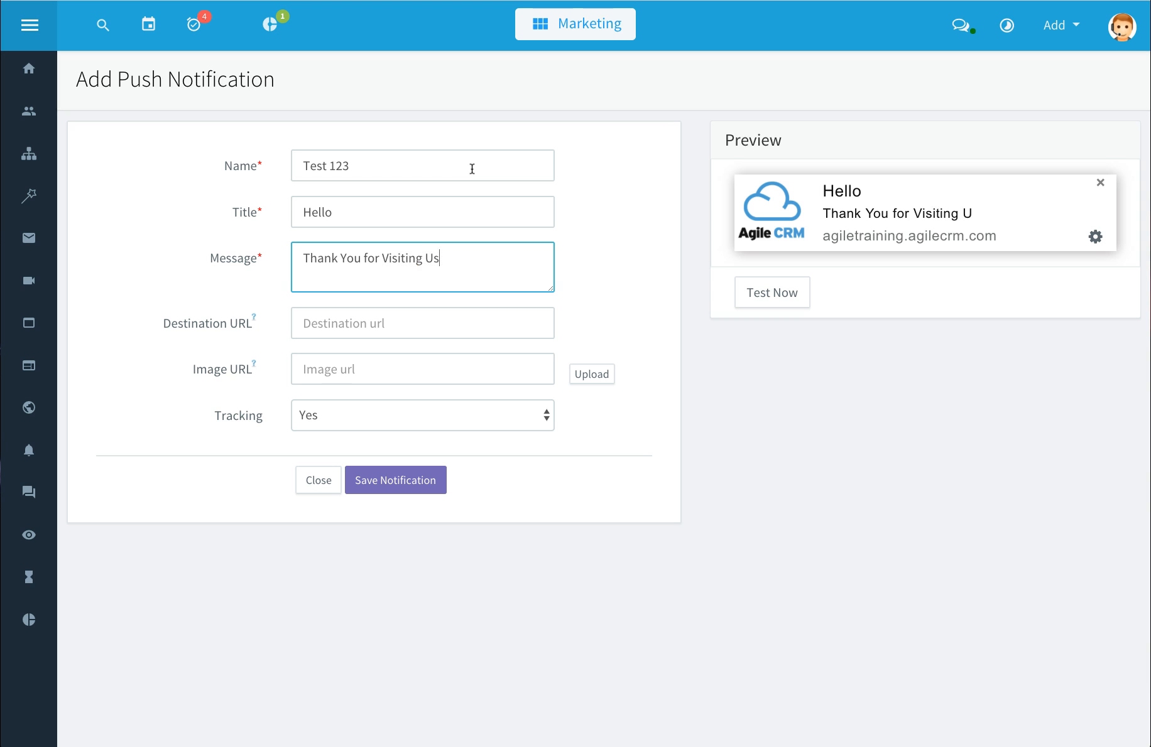
key("Tab")
type("htt")
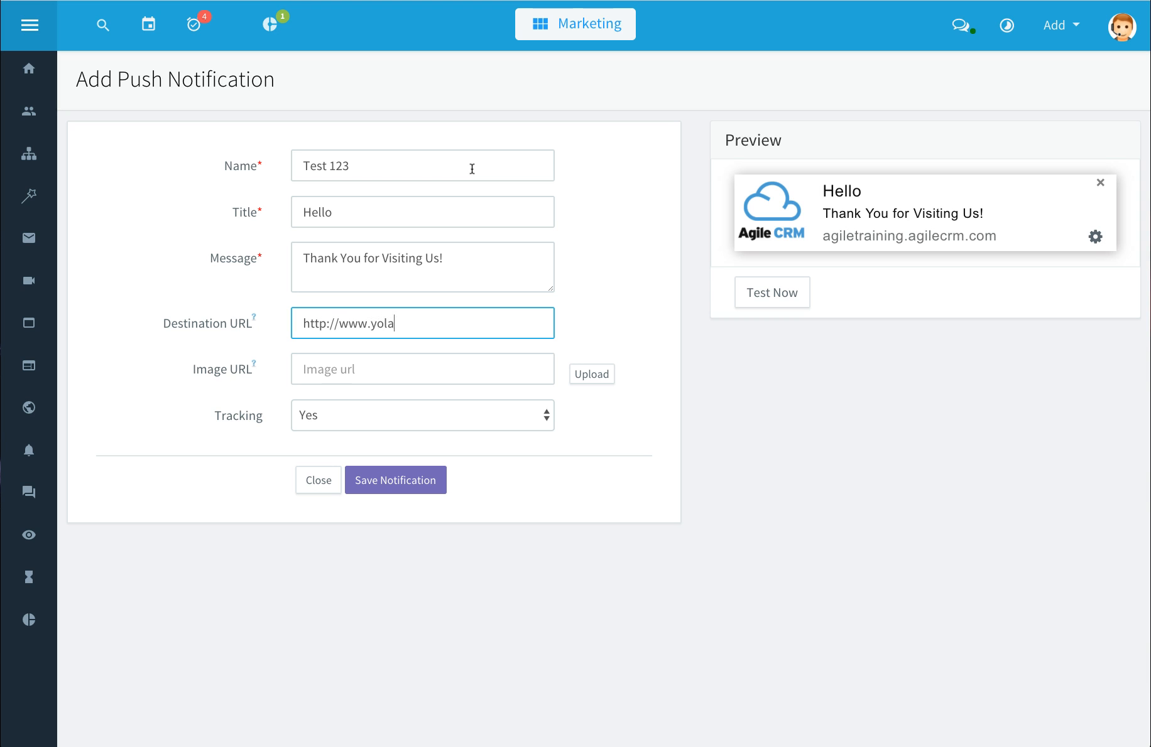
type("p://www.yolasite.com")
key("Tab")
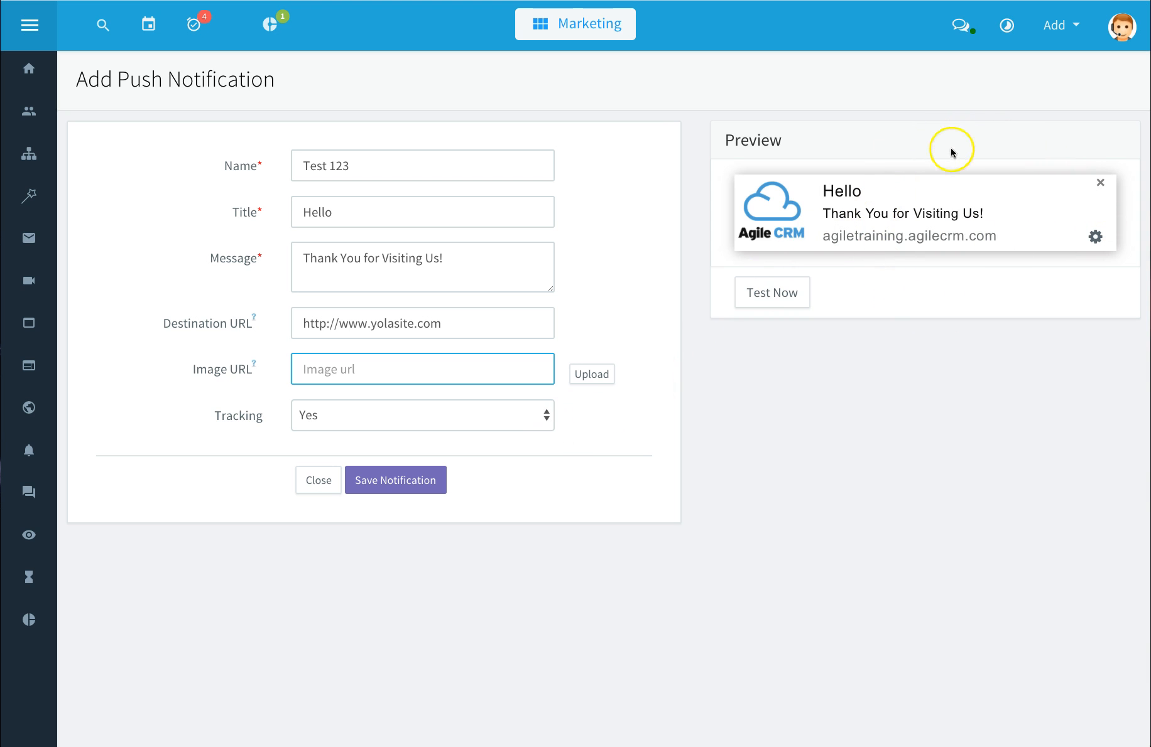
left_click(418, 488)
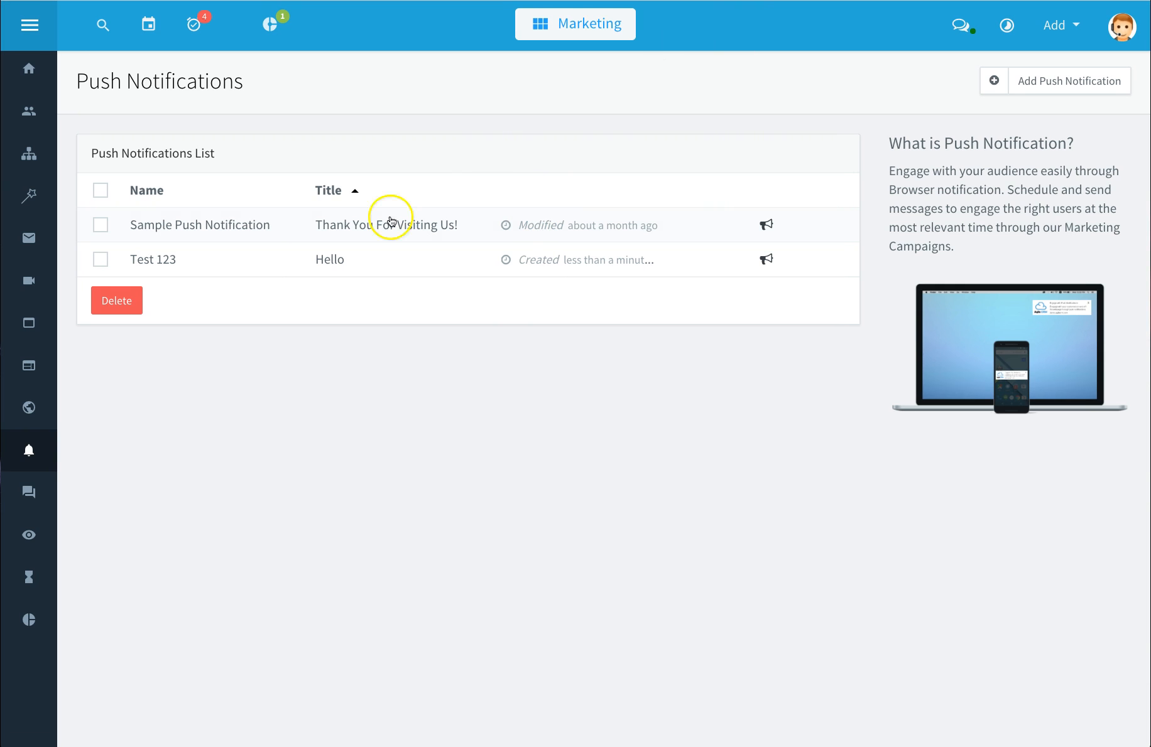
Step: Try to add a Twitter stream in the Social Suite, then cancel the authorization and close the dialog
left_click(31, 492)
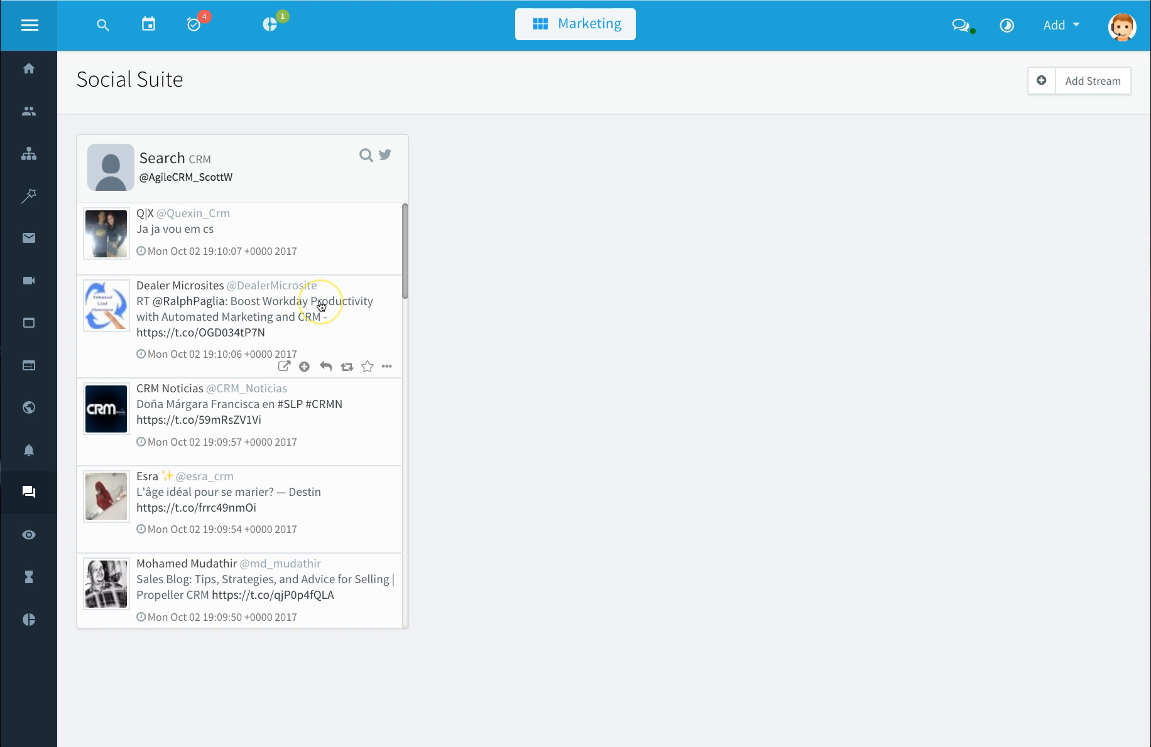
left_click(1100, 82)
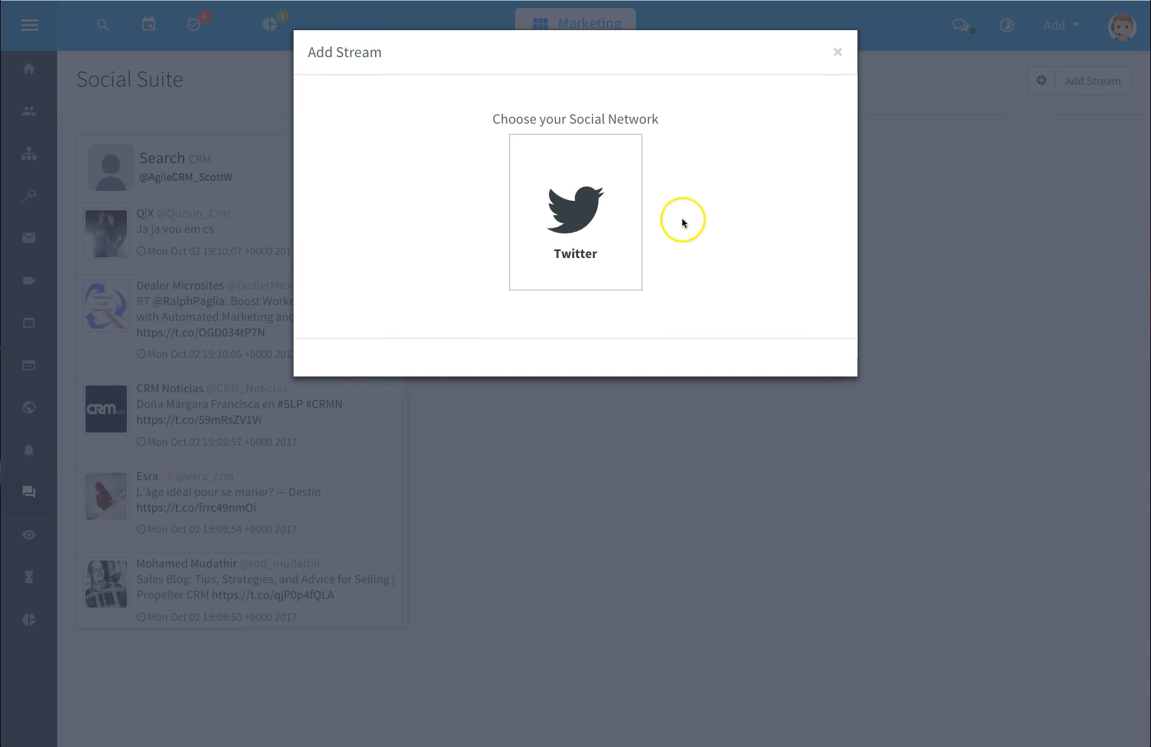
left_click(591, 238)
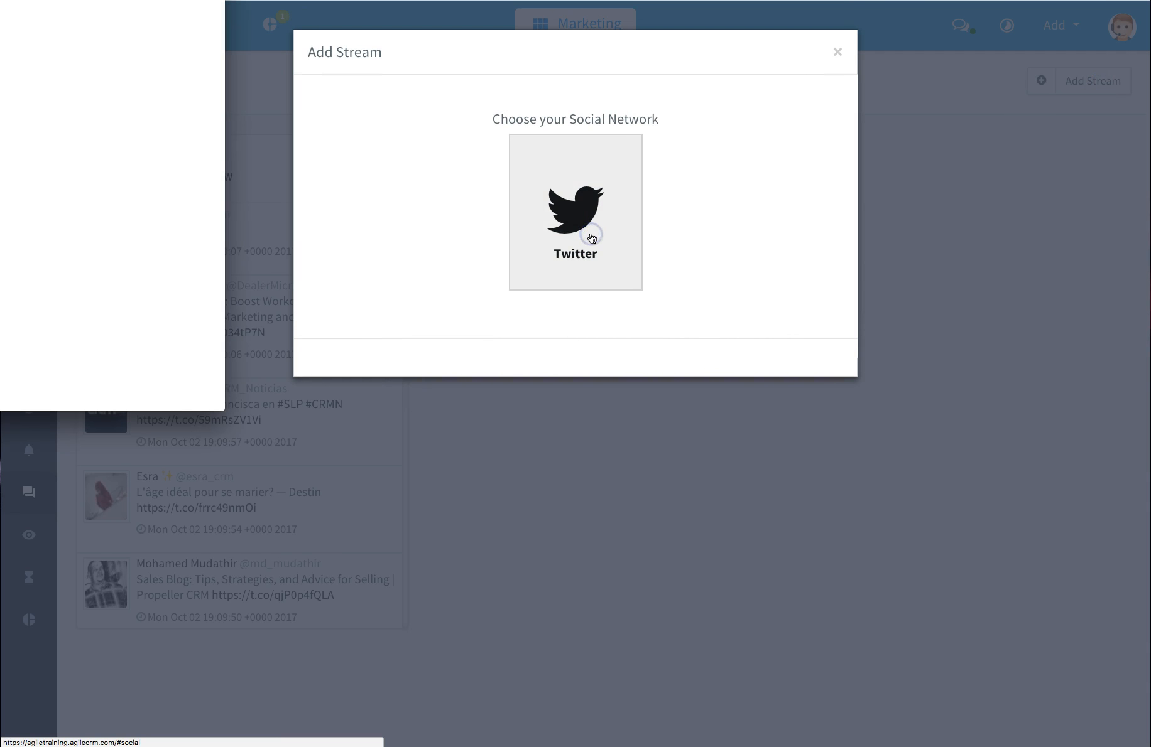
left_click_drag(194, 0, 655, 82)
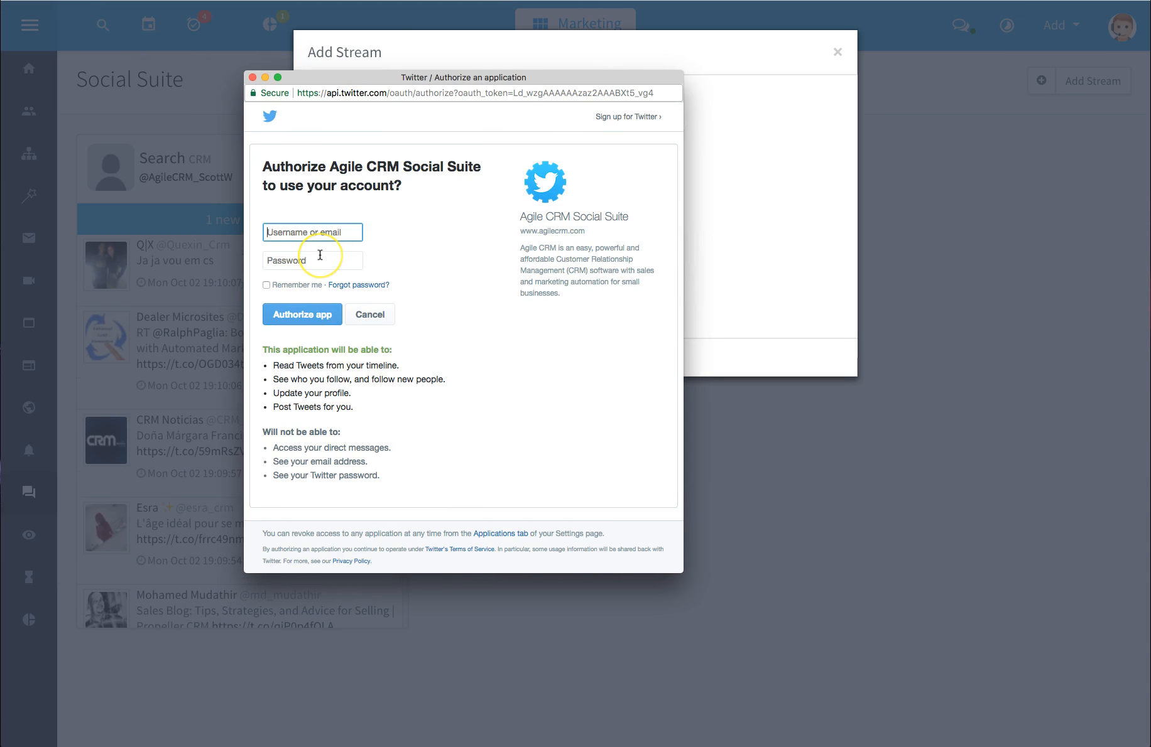
left_click(314, 320)
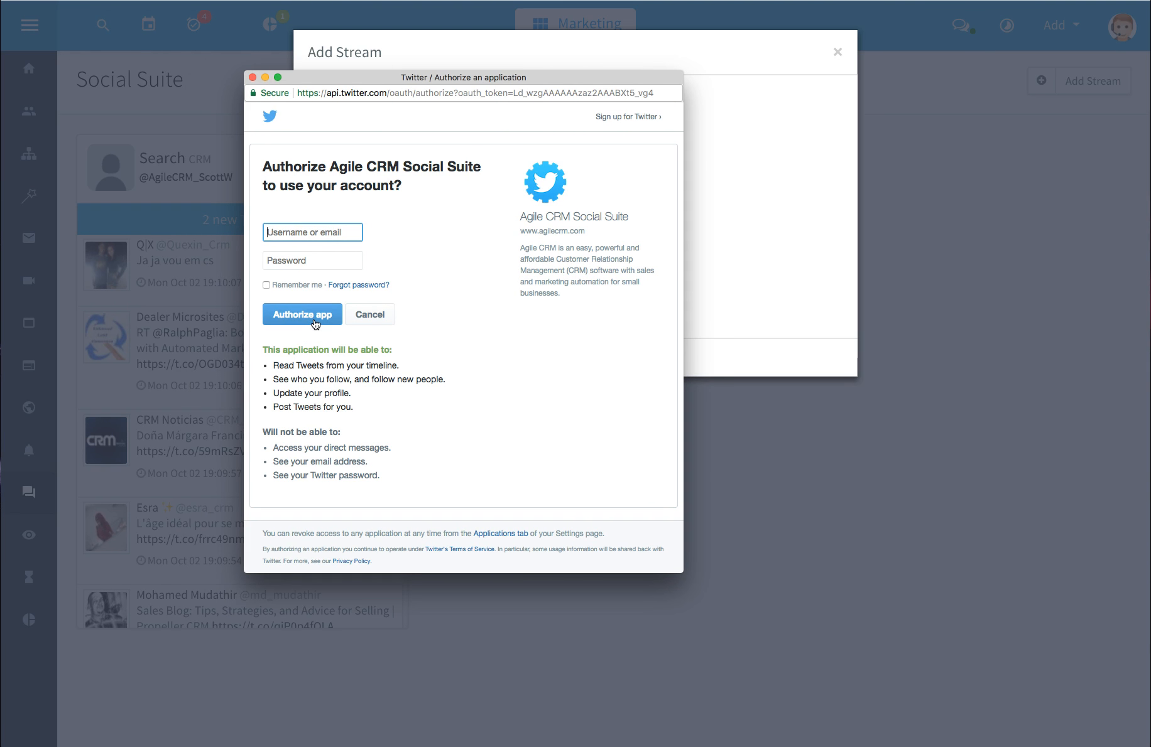
left_click(252, 77)
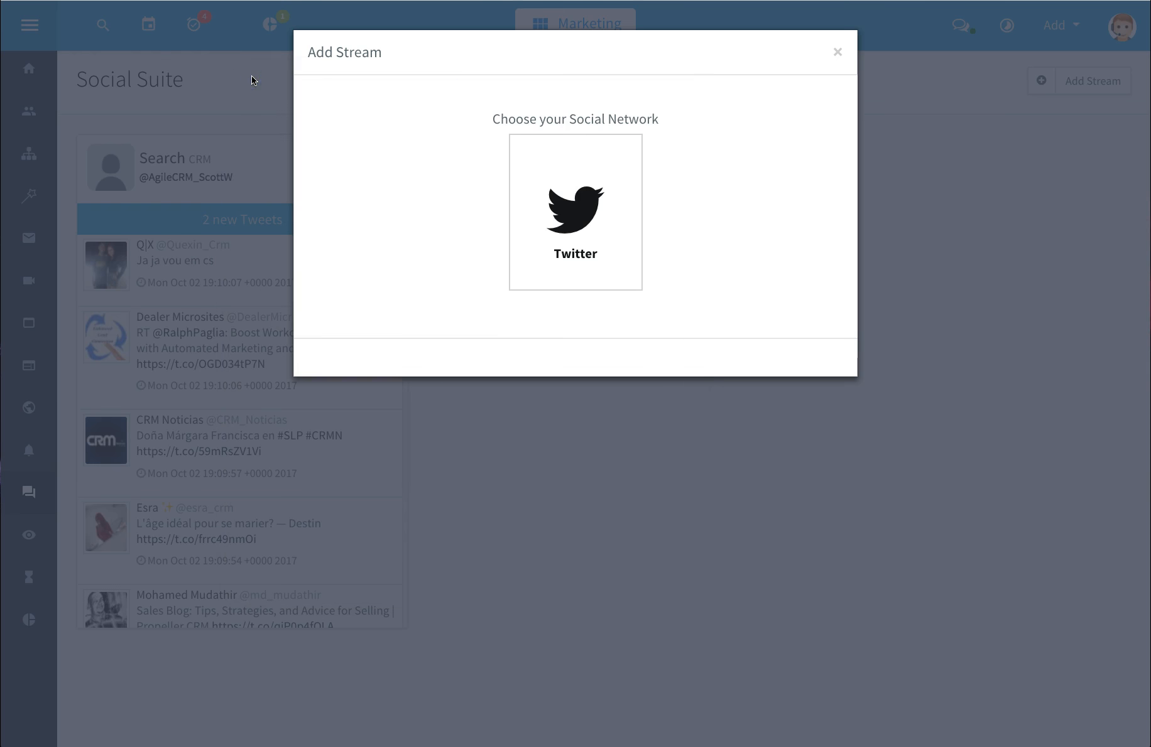
left_click(837, 53)
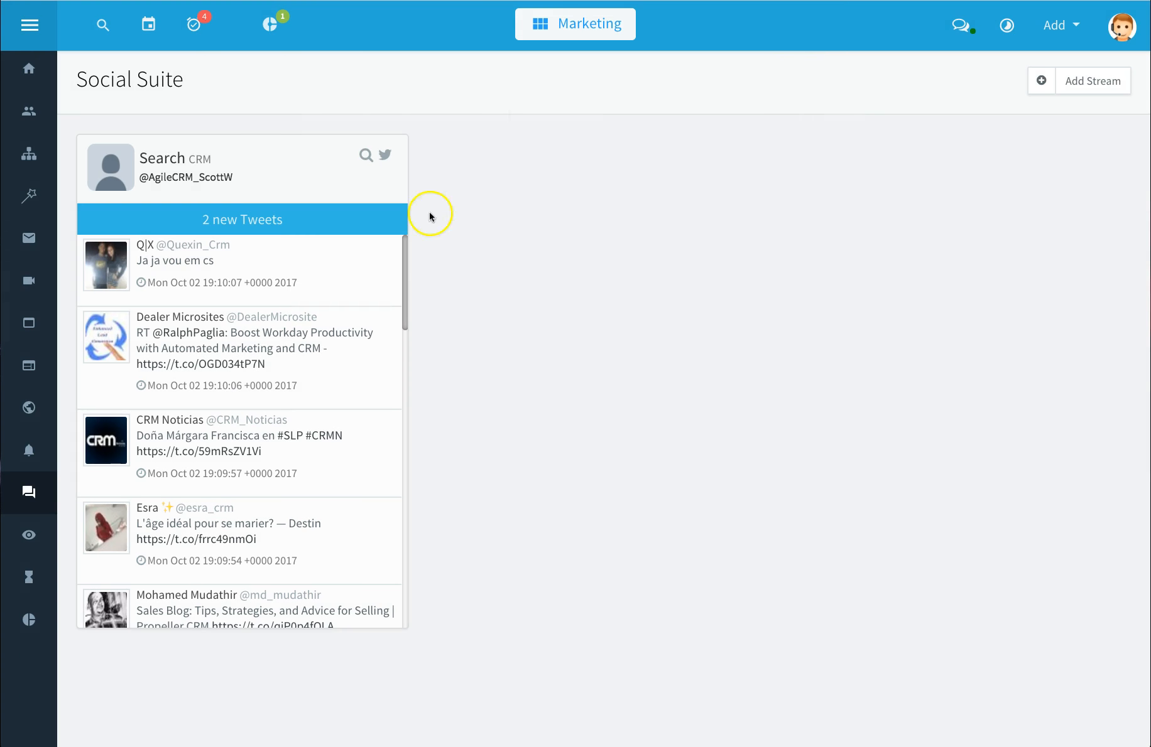
Step: Open Visitors and set the date range to September 1, 2017 to October 7, 2017
left_click(270, 219)
mouse_move(306, 412)
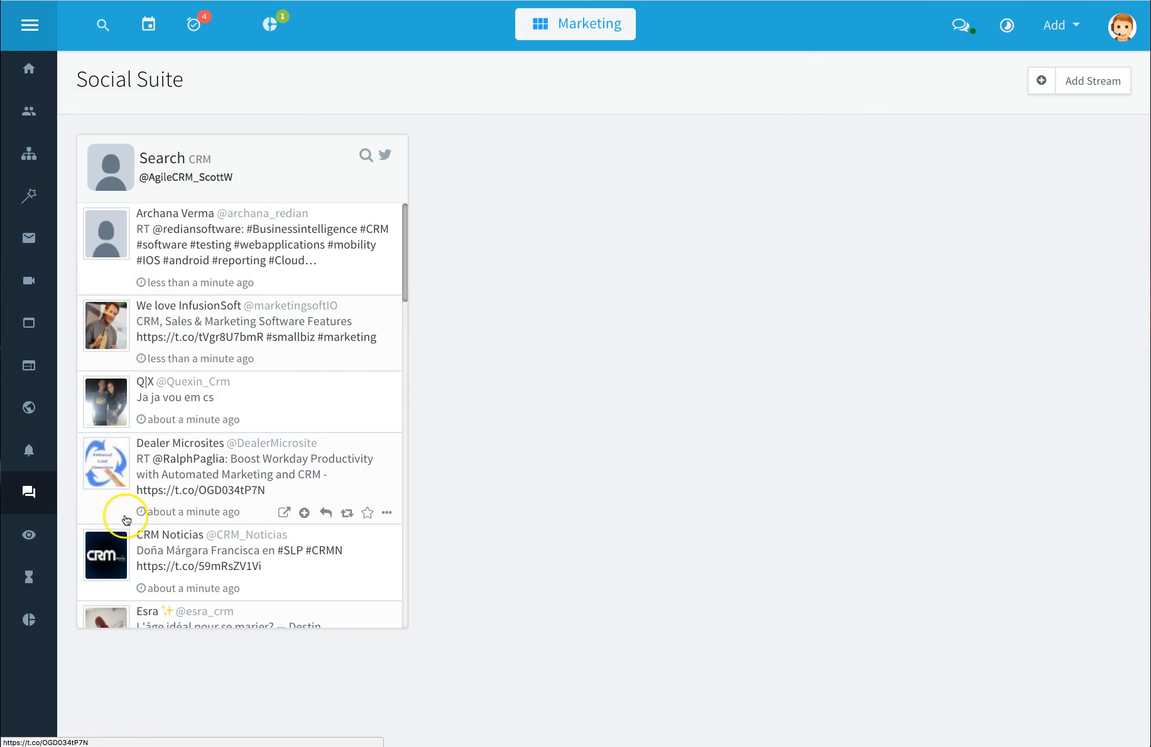
left_click(30, 537)
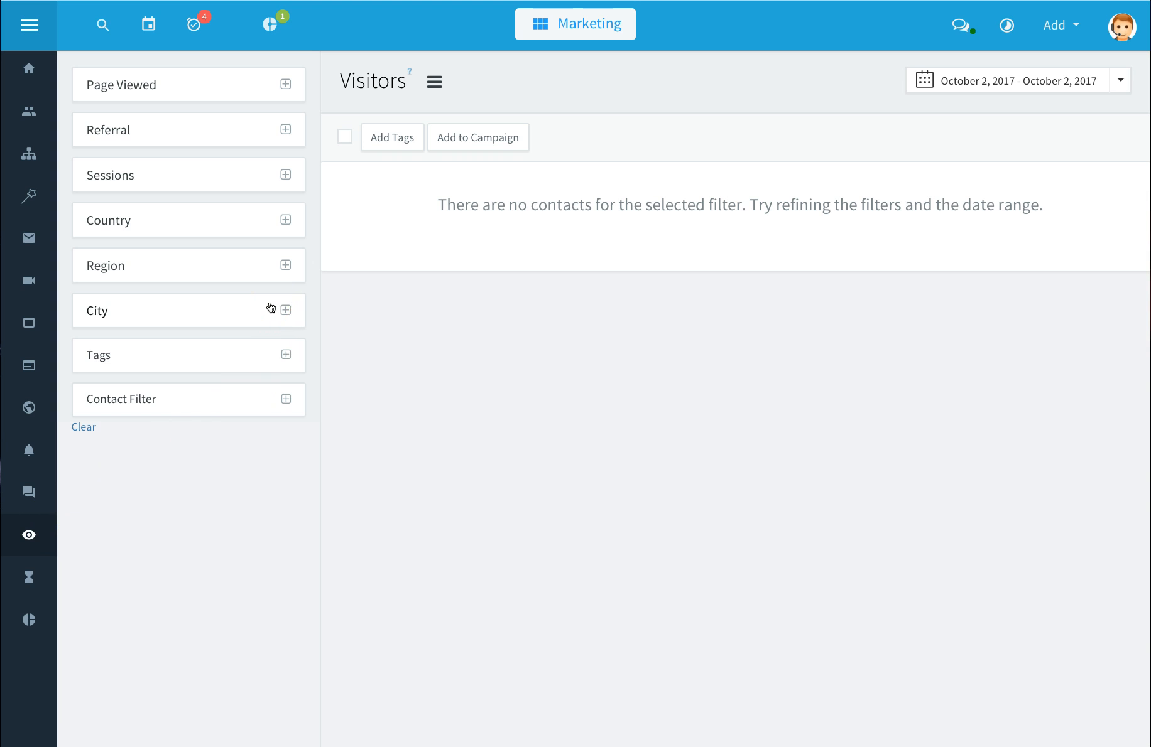
left_click(968, 85)
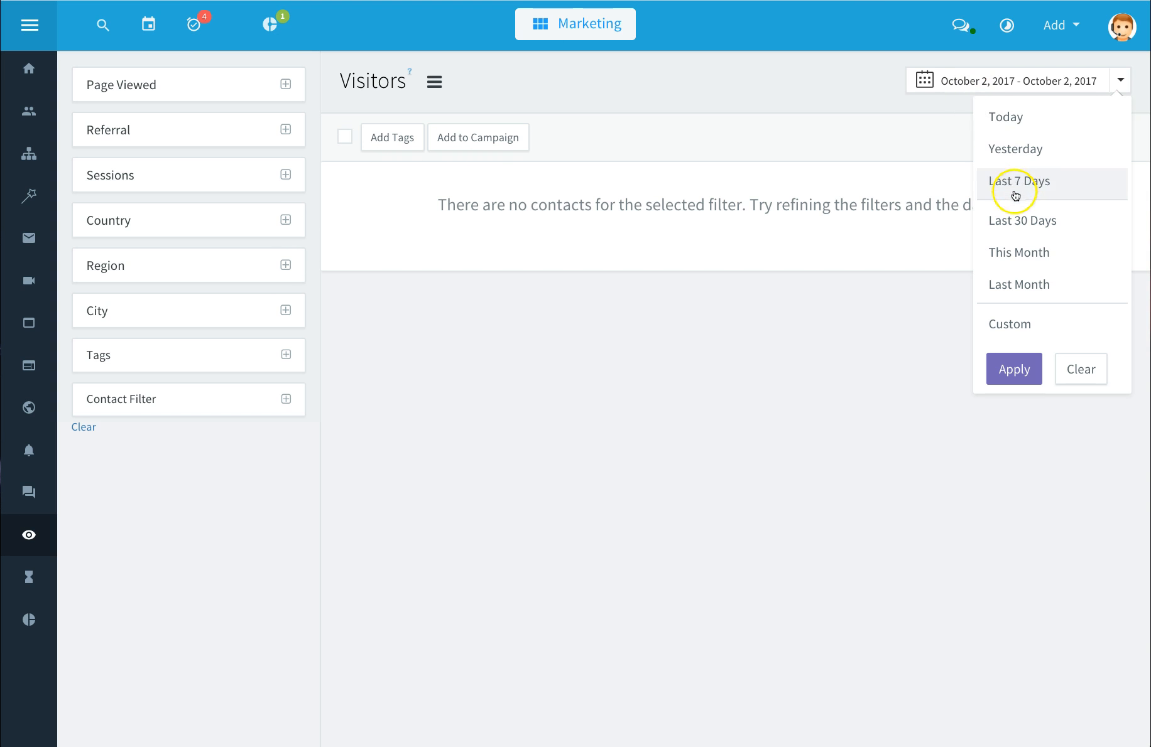
left_click(1012, 289)
left_click(1055, 82)
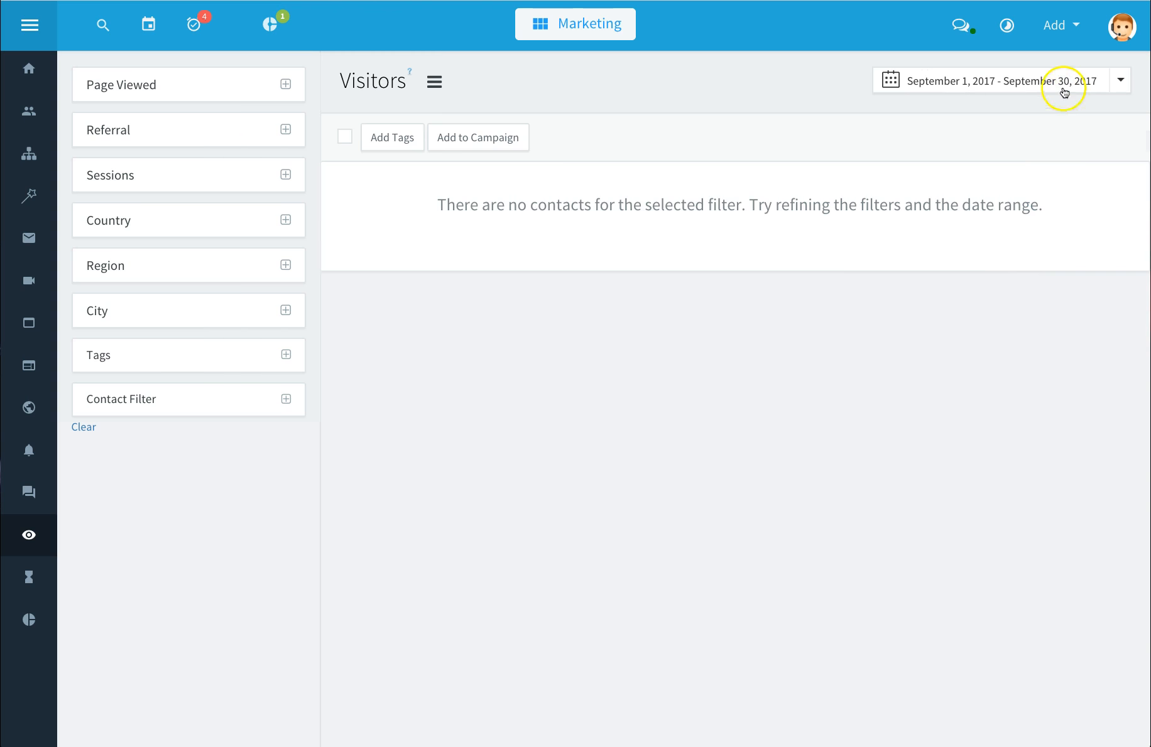
left_click(1024, 337)
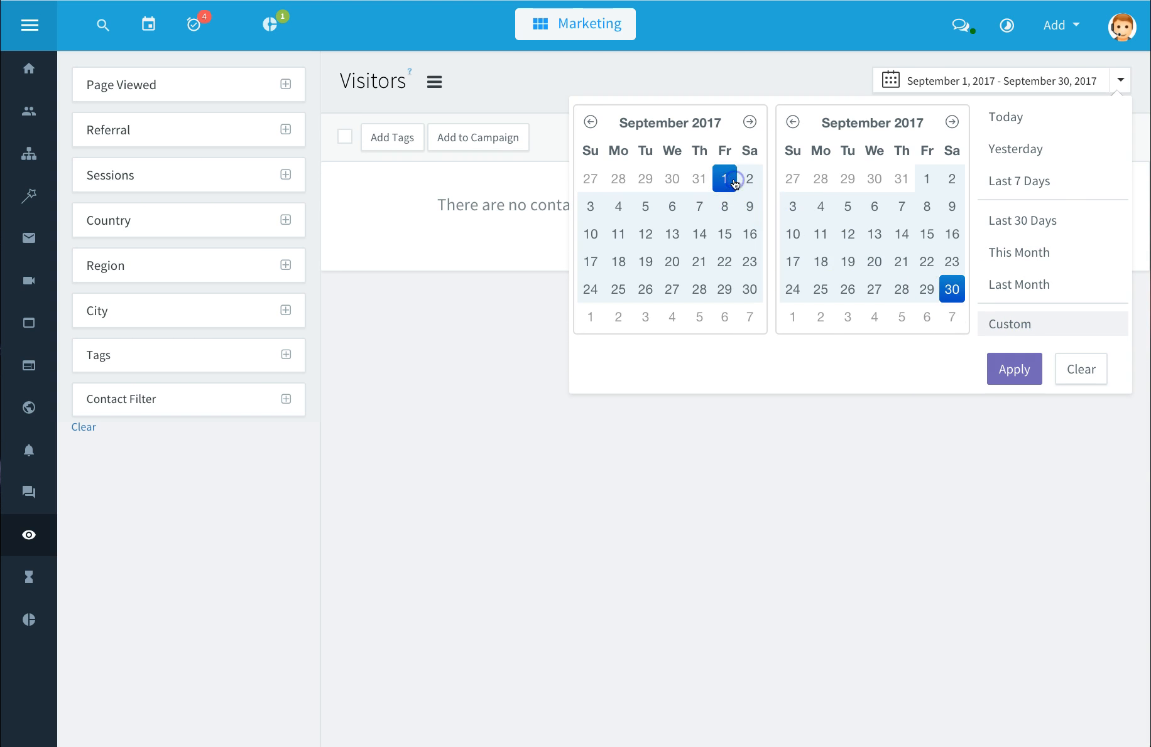
left_click(955, 318)
left_click(1028, 376)
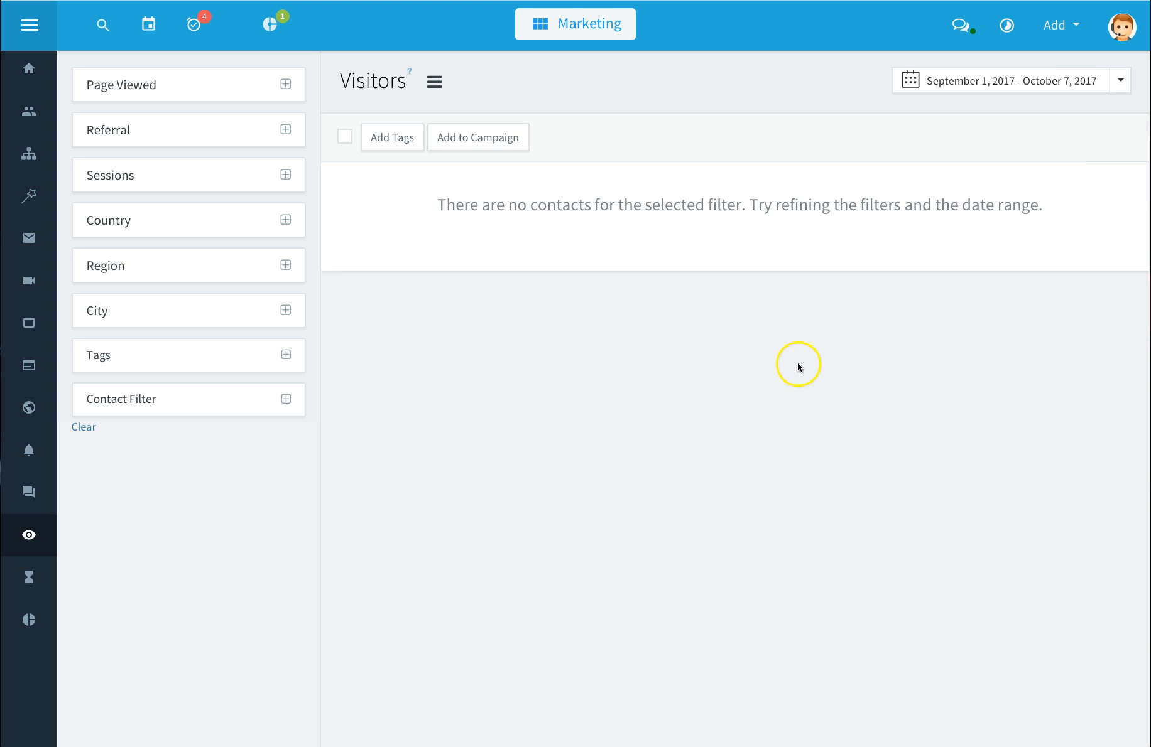
Step: Examine the visitor filter options and toggle the filters panel
left_click(285, 84)
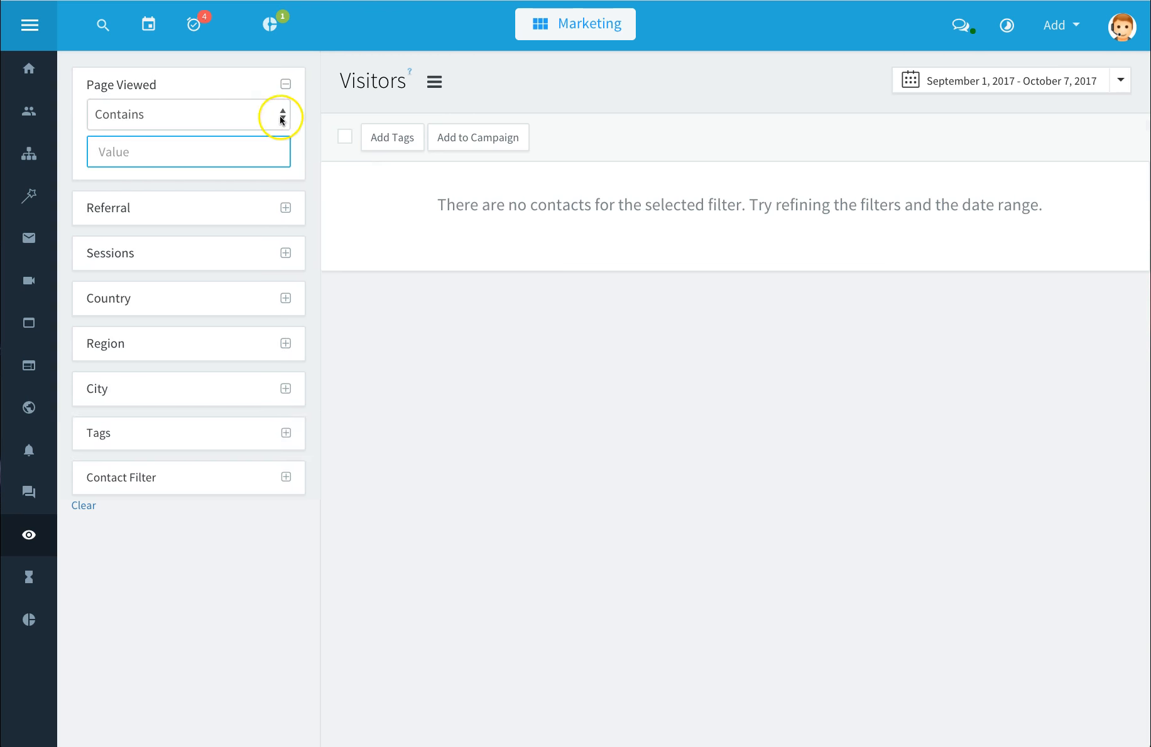
left_click(286, 84)
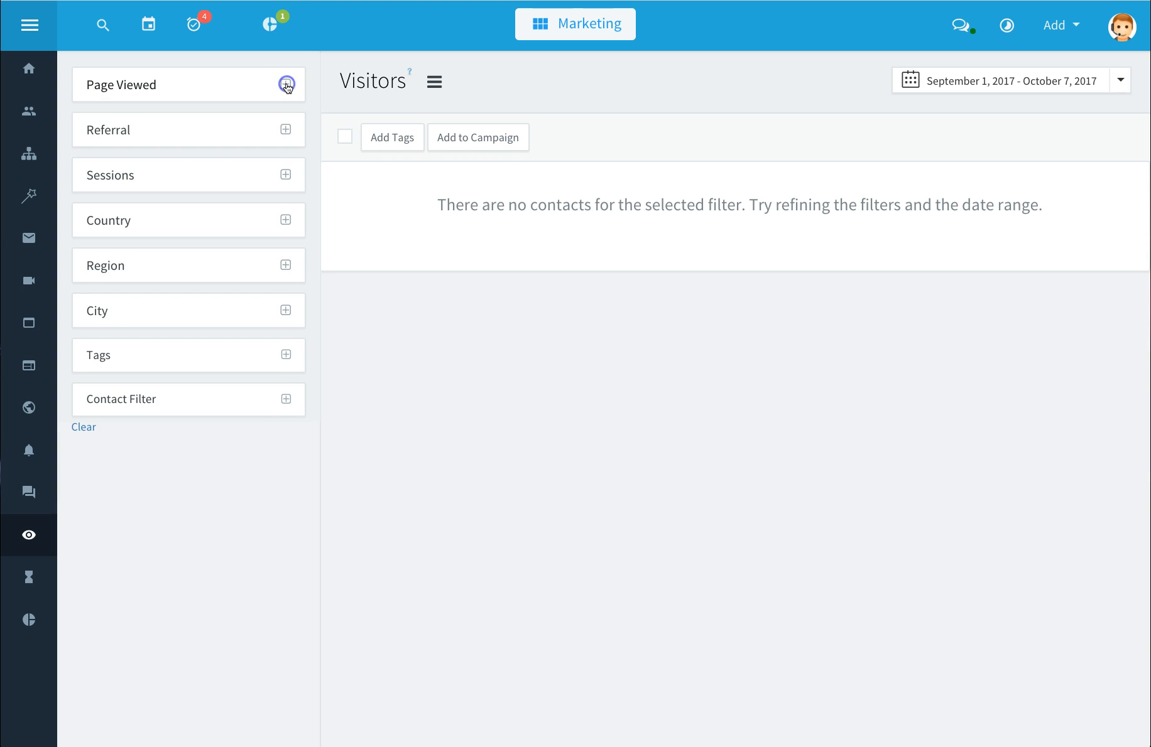
left_click(286, 130)
left_click(286, 129)
left_click(432, 84)
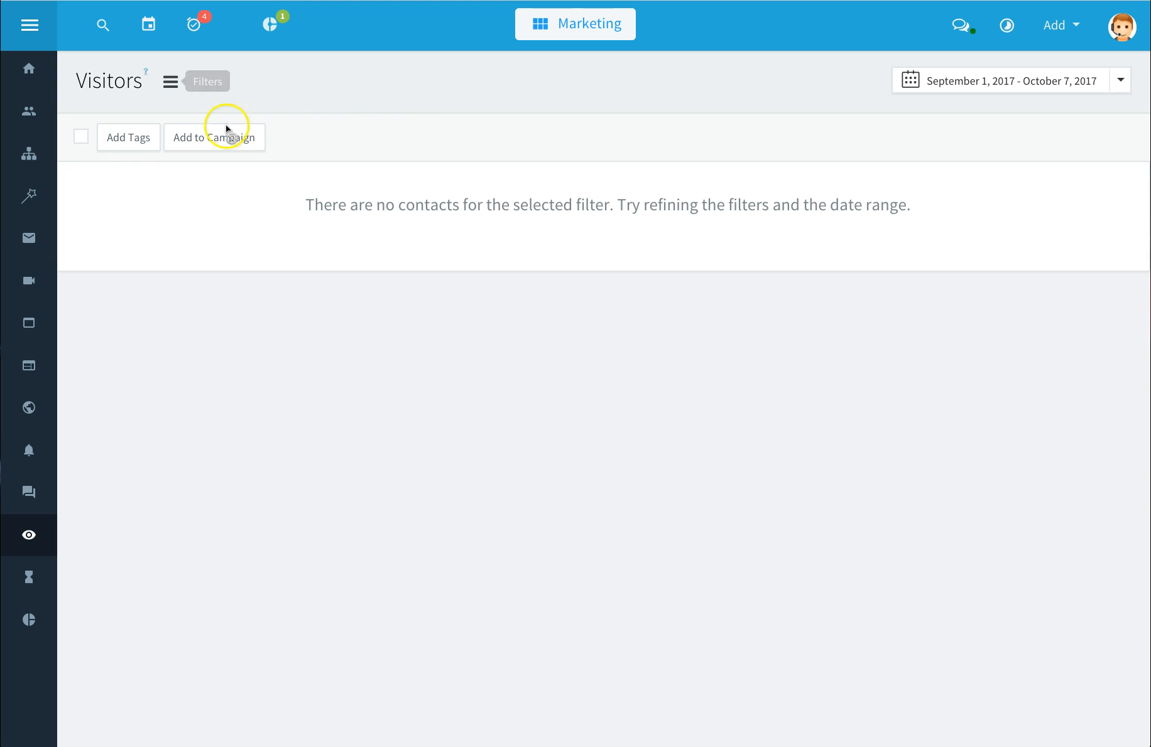
left_click(143, 145)
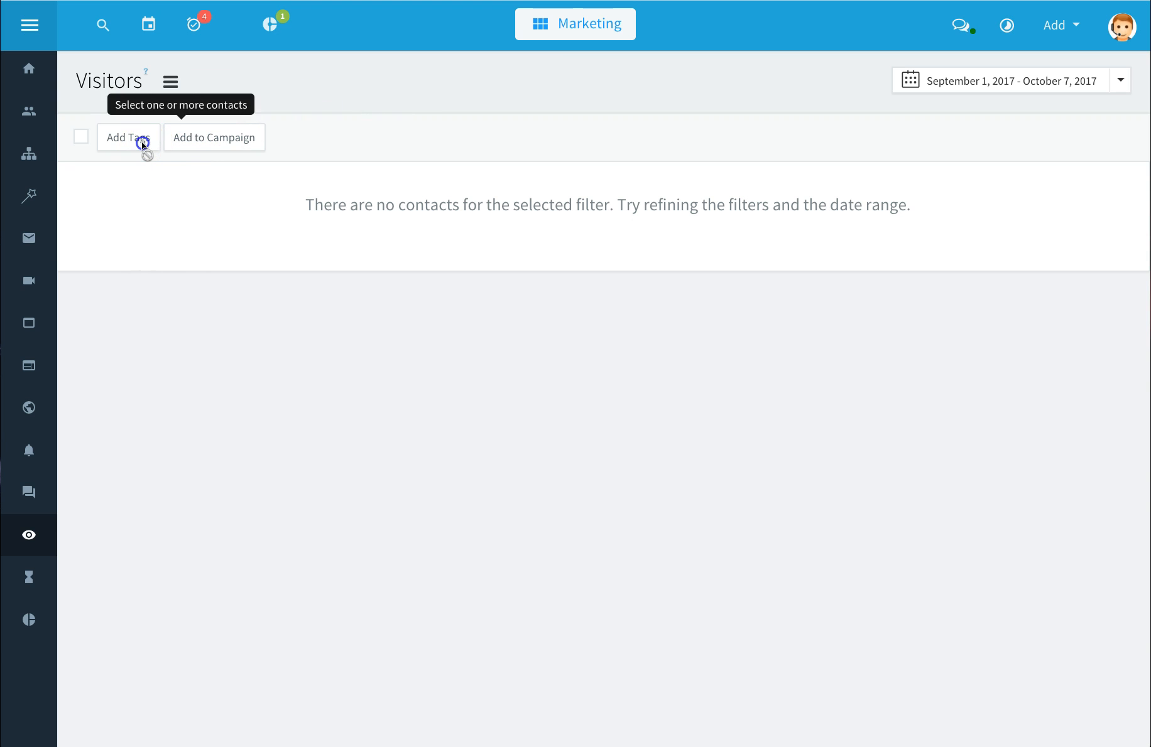
left_click(81, 140)
left_click(170, 82)
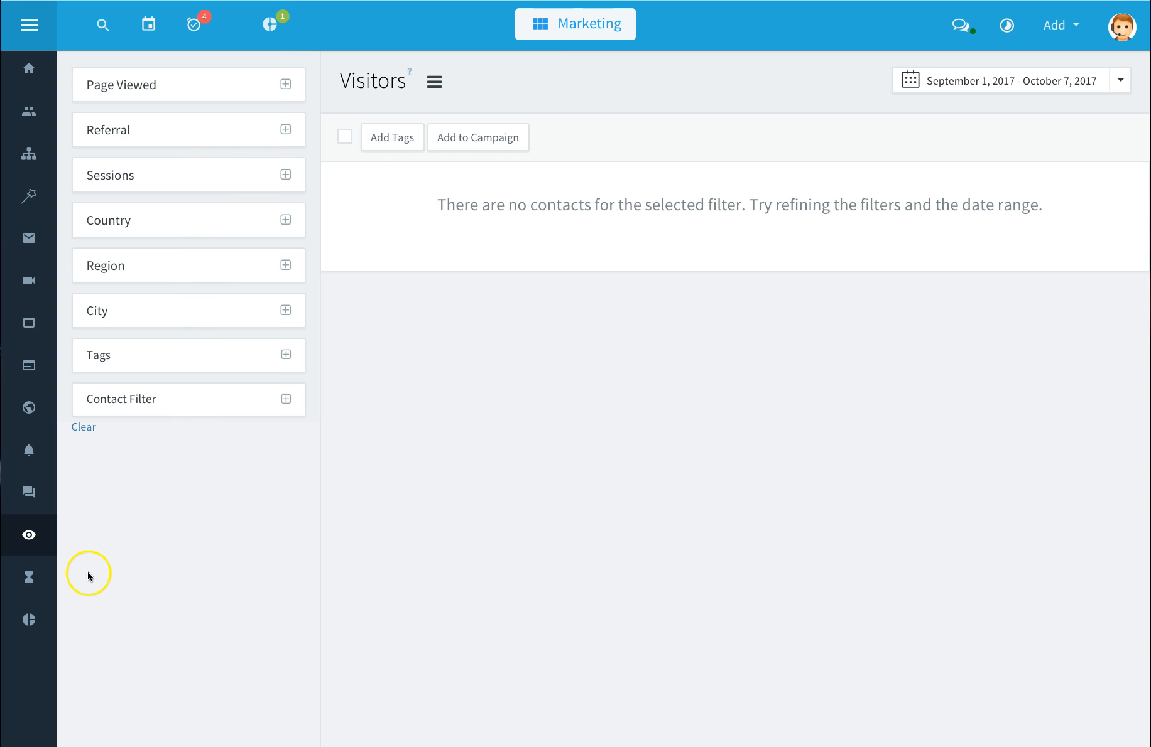
Step: Browse the User Activities and Contact Activities logs
left_click(36, 584)
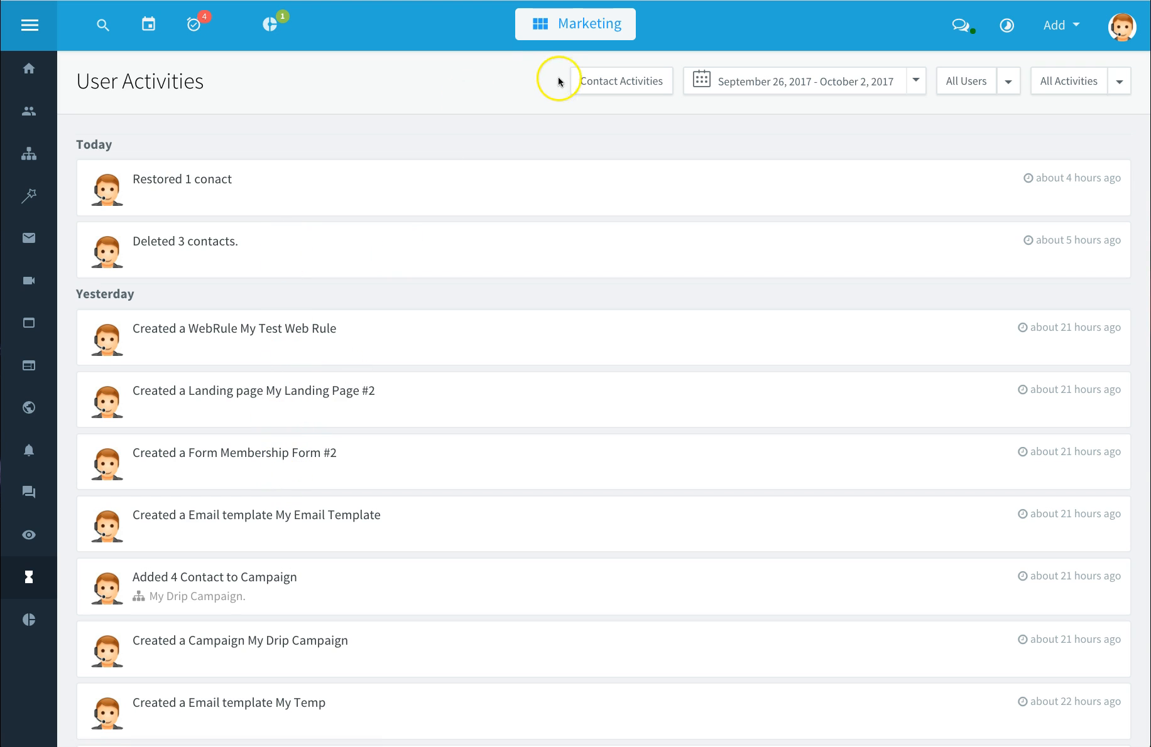
left_click(613, 85)
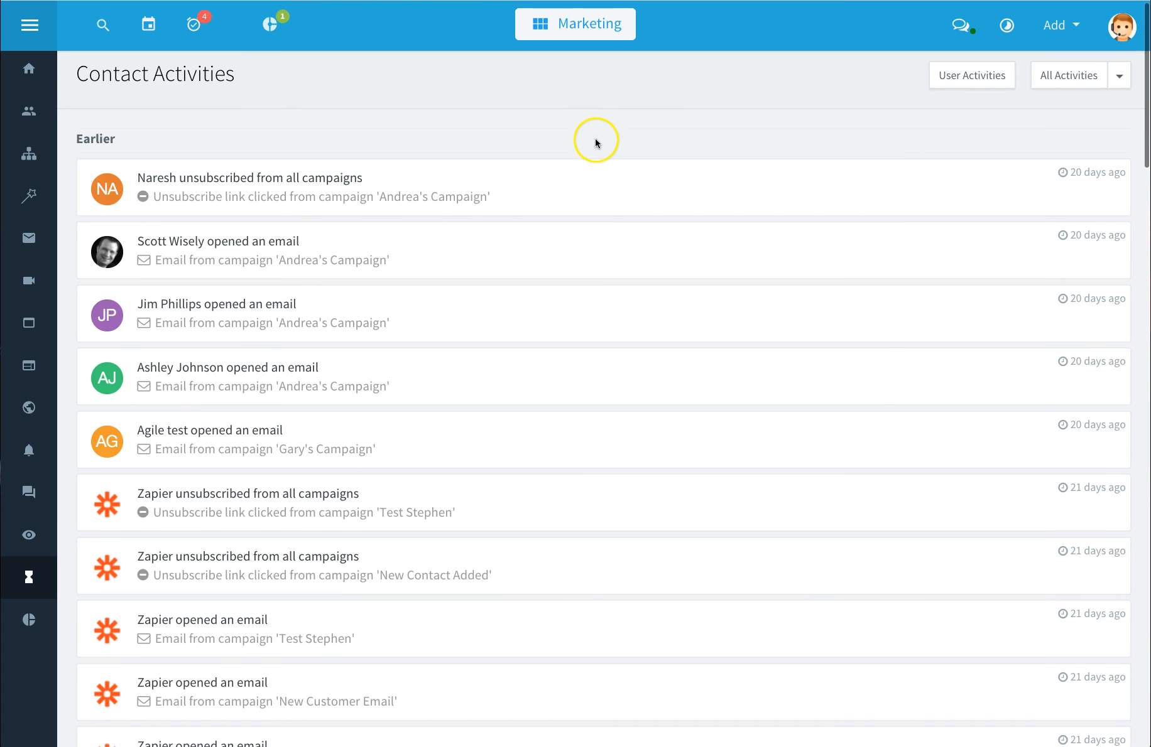
scroll(595, 142, "down", 2)
scroll(595, 142, "down", 2)
scroll(596, 142, "up", 5)
left_click(974, 81)
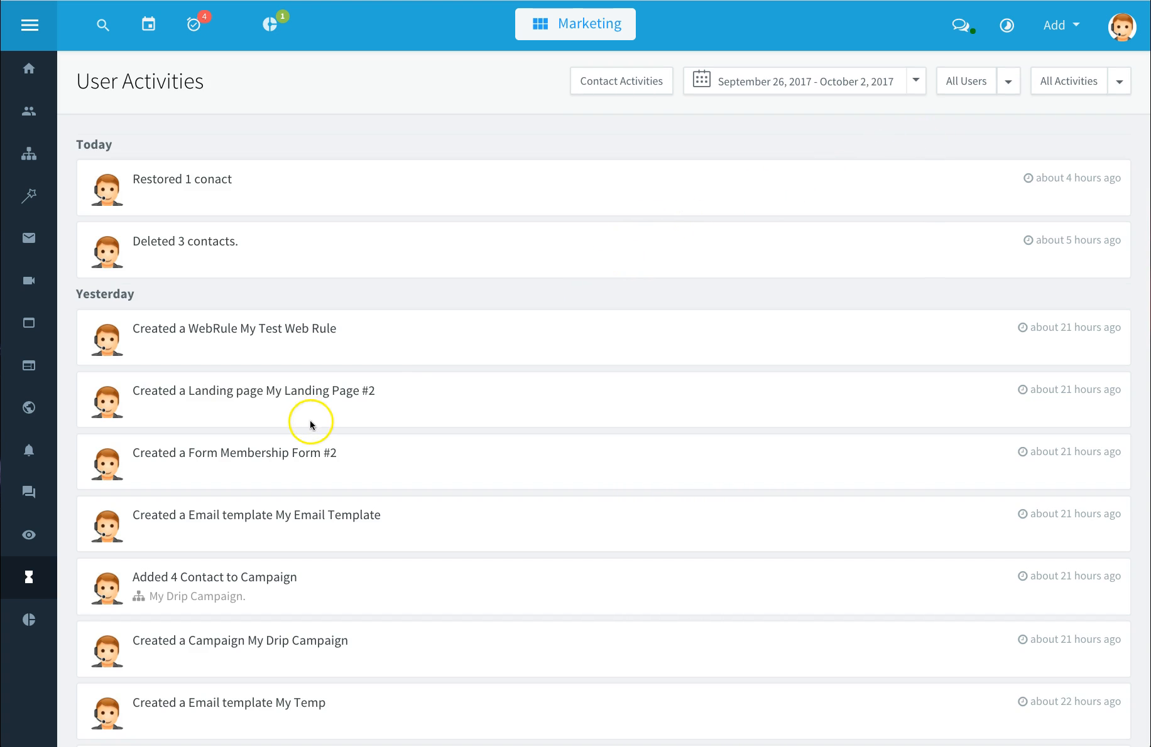
Step: Open Reports and expand its Activities, Campaigns and Reports via Email sections
left_click(29, 622)
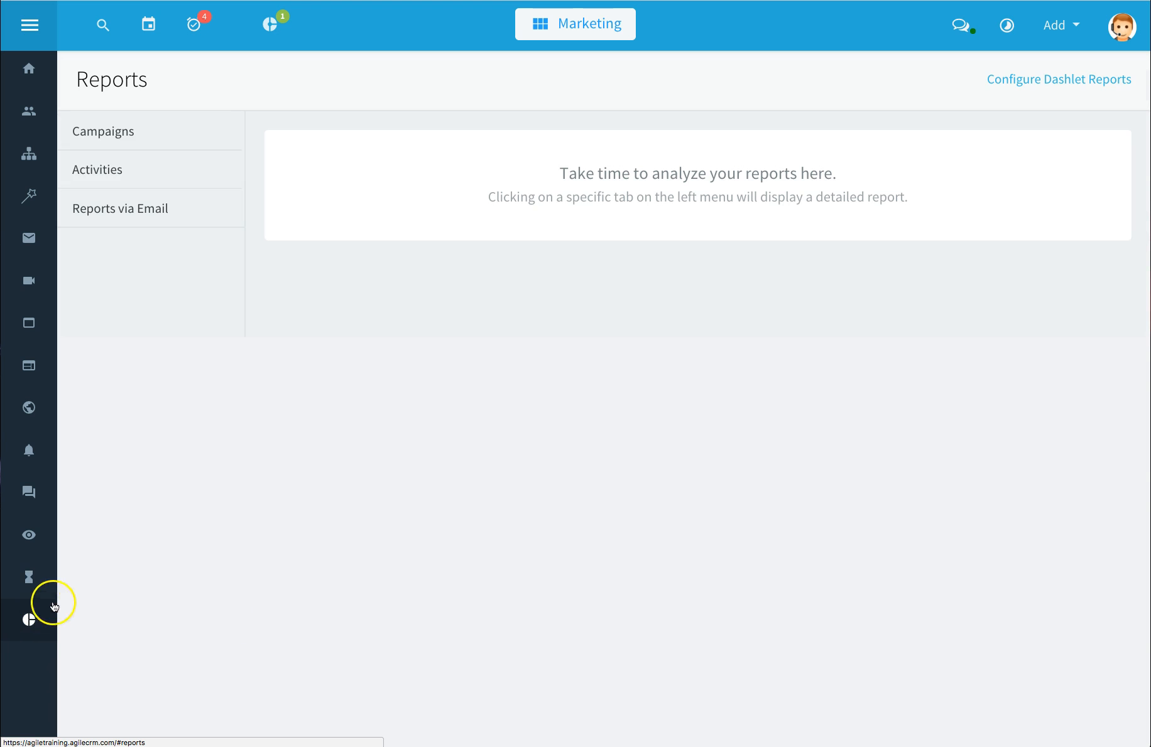
left_click(113, 179)
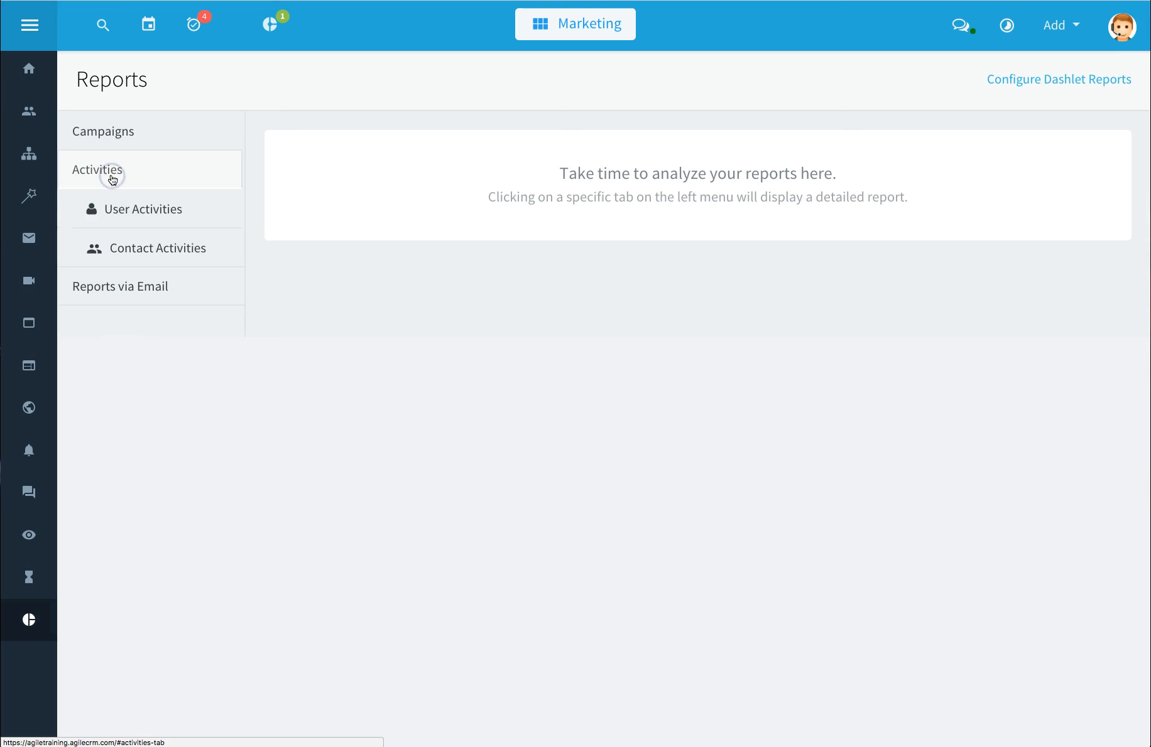
left_click(110, 131)
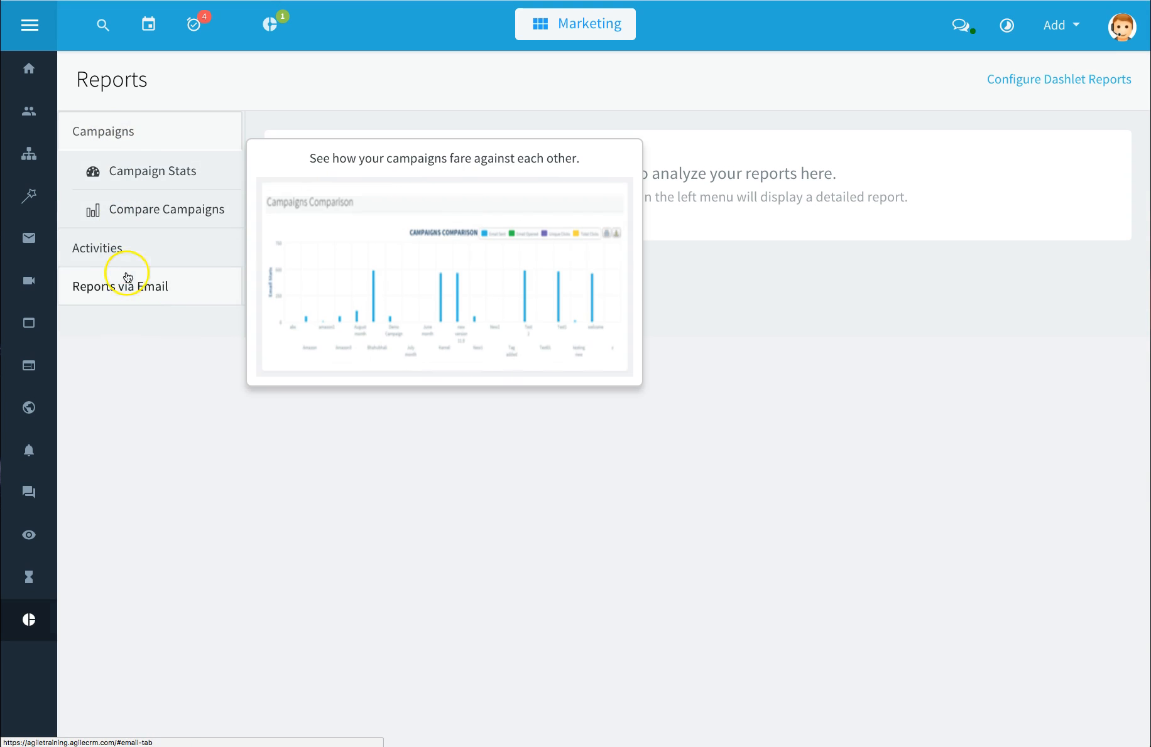
left_click(127, 287)
mouse_move(126, 289)
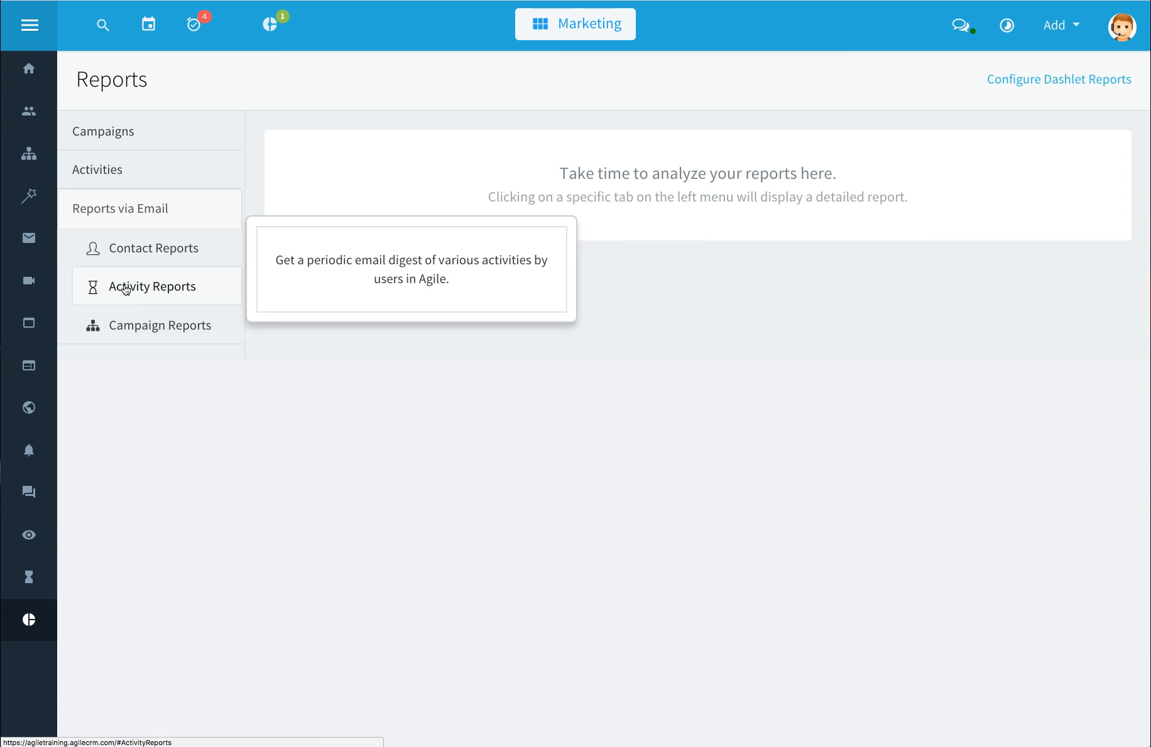
Step: Add a new contact email report named Scott Test with the condition Tag is Import
left_click(141, 255)
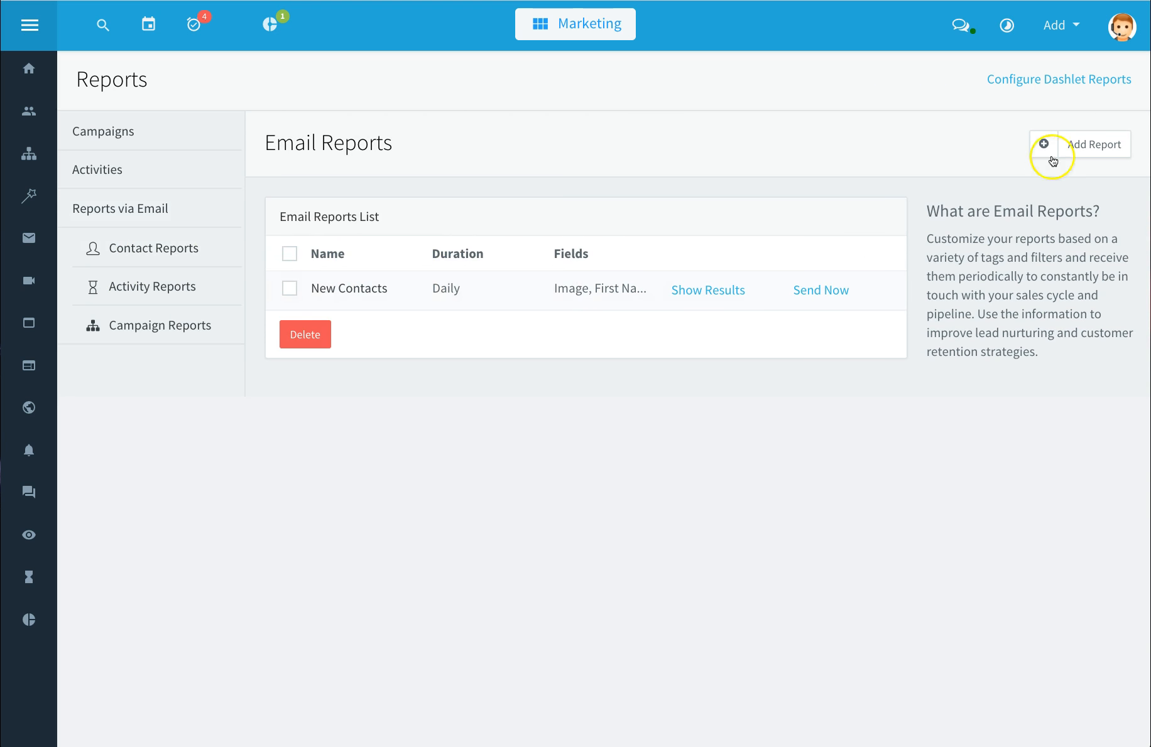
left_click(1083, 149)
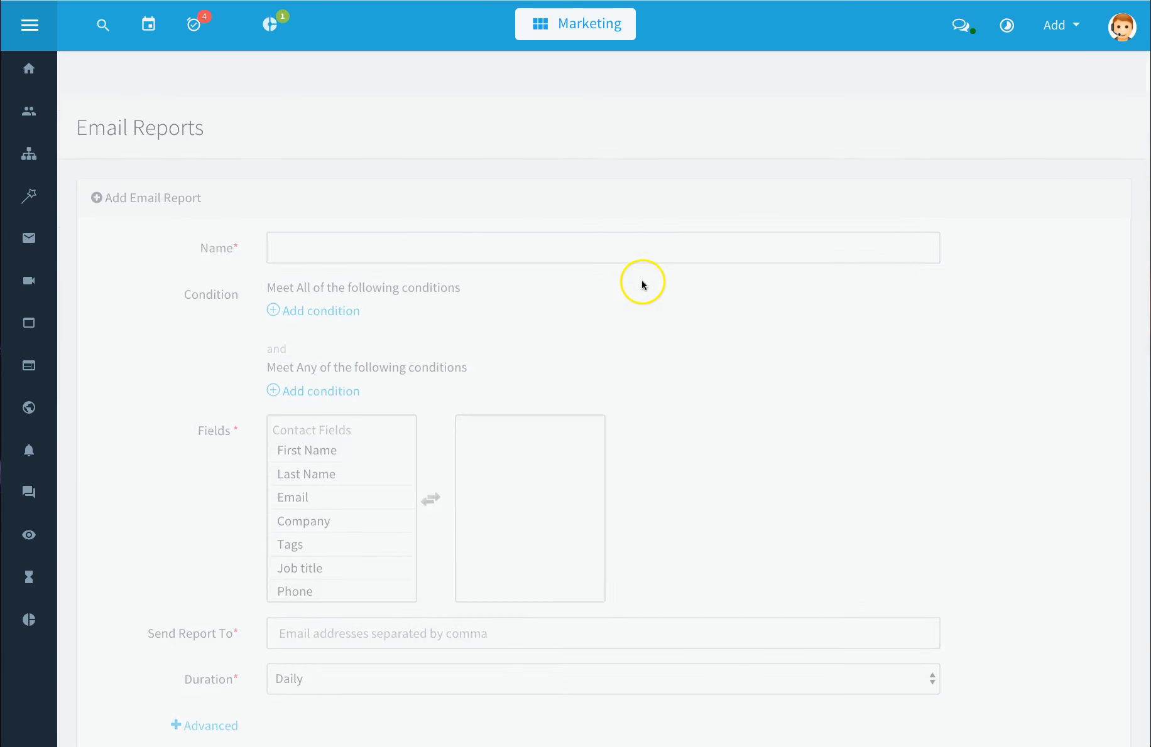
left_click(530, 199)
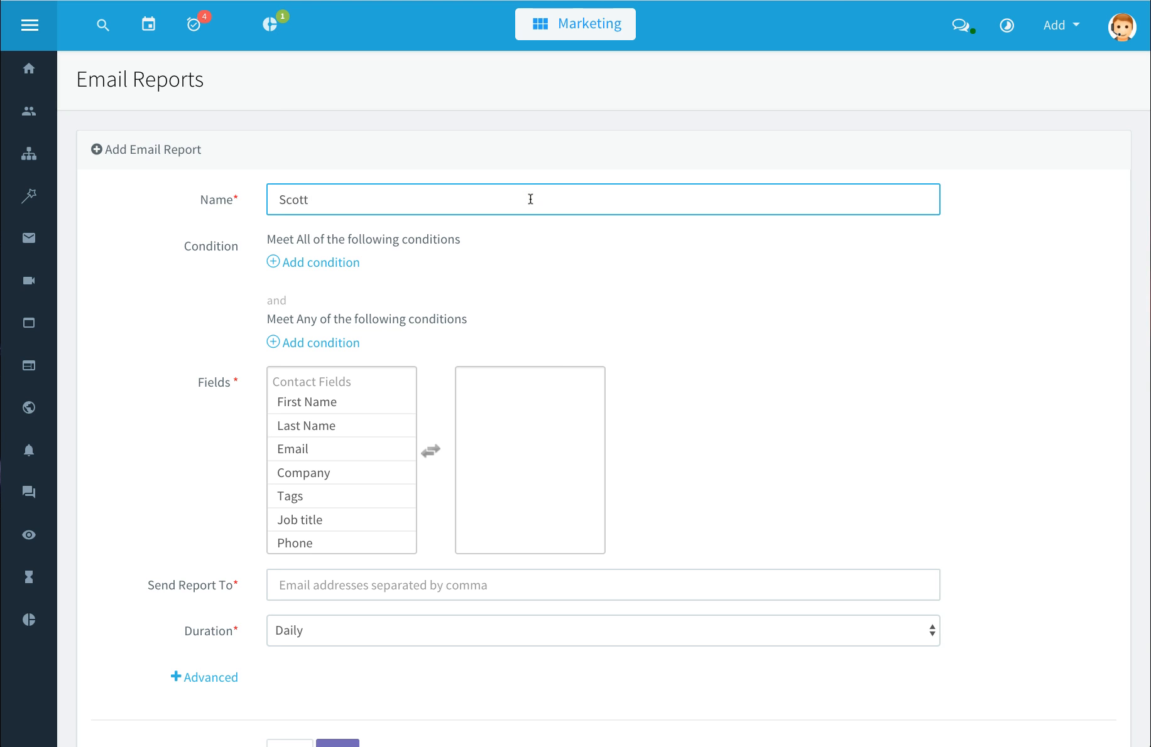
left_click(335, 263)
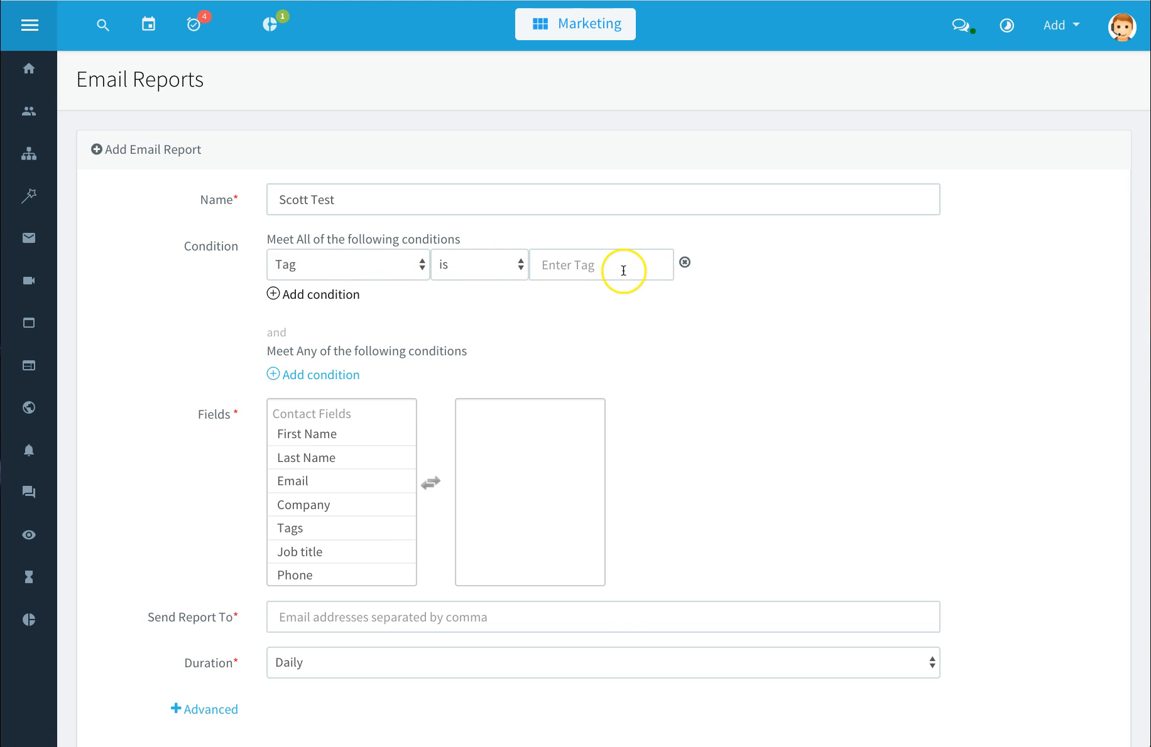
left_click(623, 268)
type("Imp")
left_click(616, 299)
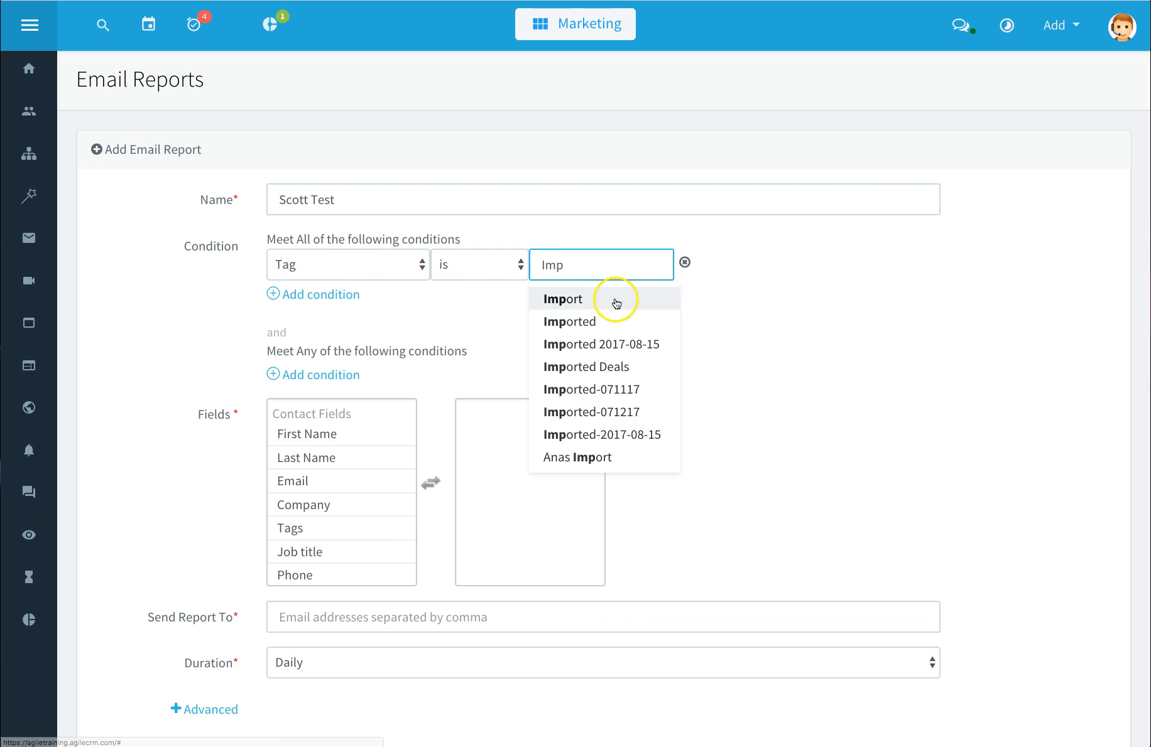
Step: Add First Name, Email and Phone to the report fields and enter the recipient's e-mail address
left_click(344, 438)
left_click(334, 458)
left_click(341, 527)
left_click(387, 608)
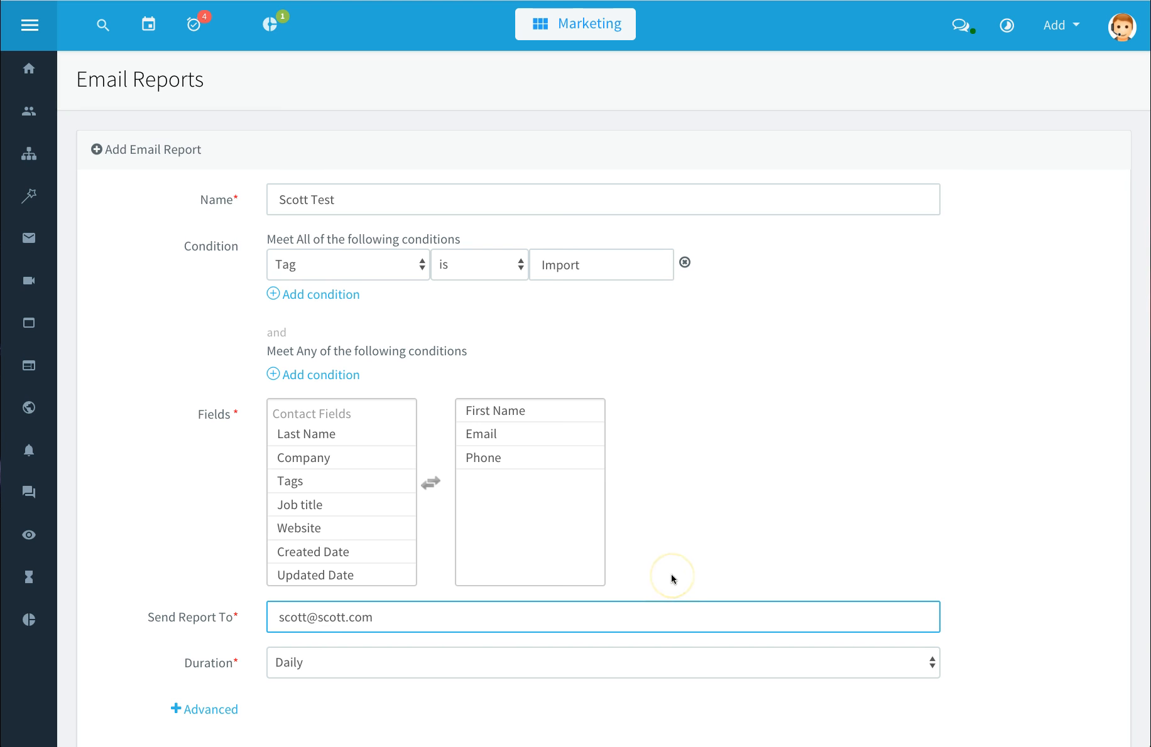
Step: Keep the duration Daily, expand the Advanced time zone and time options, and save the report
scroll(670, 576, "down", 2)
left_click(556, 559)
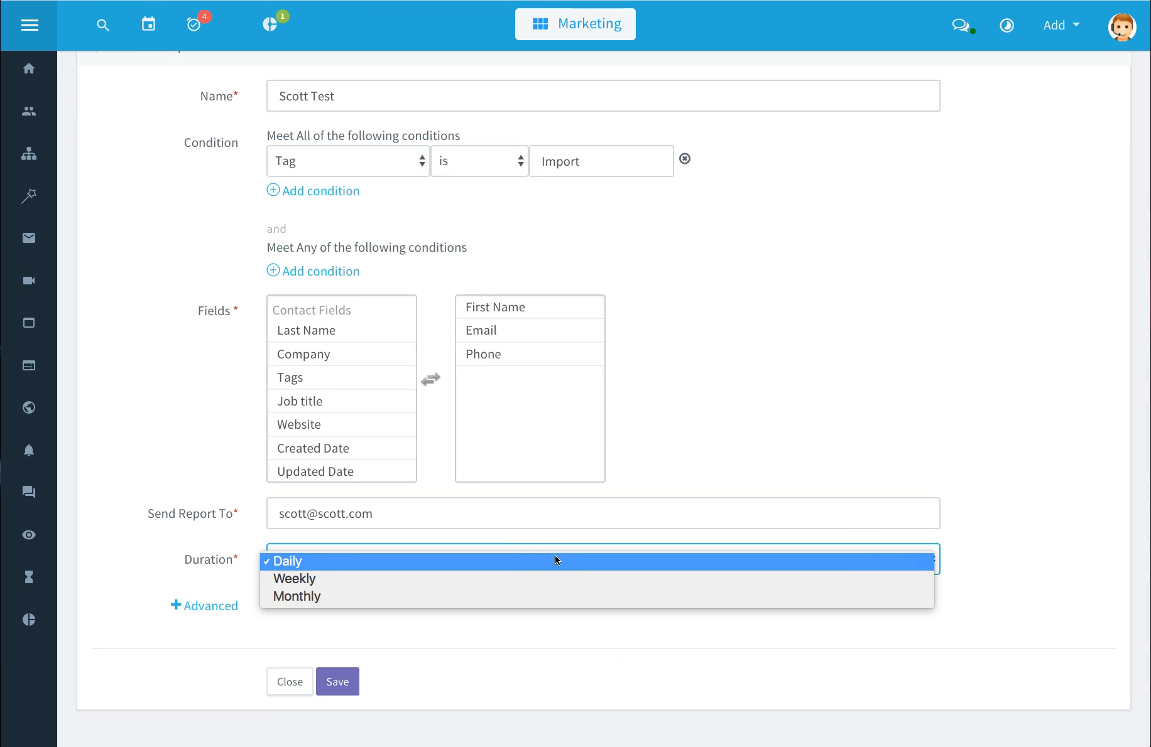
left_click(554, 559)
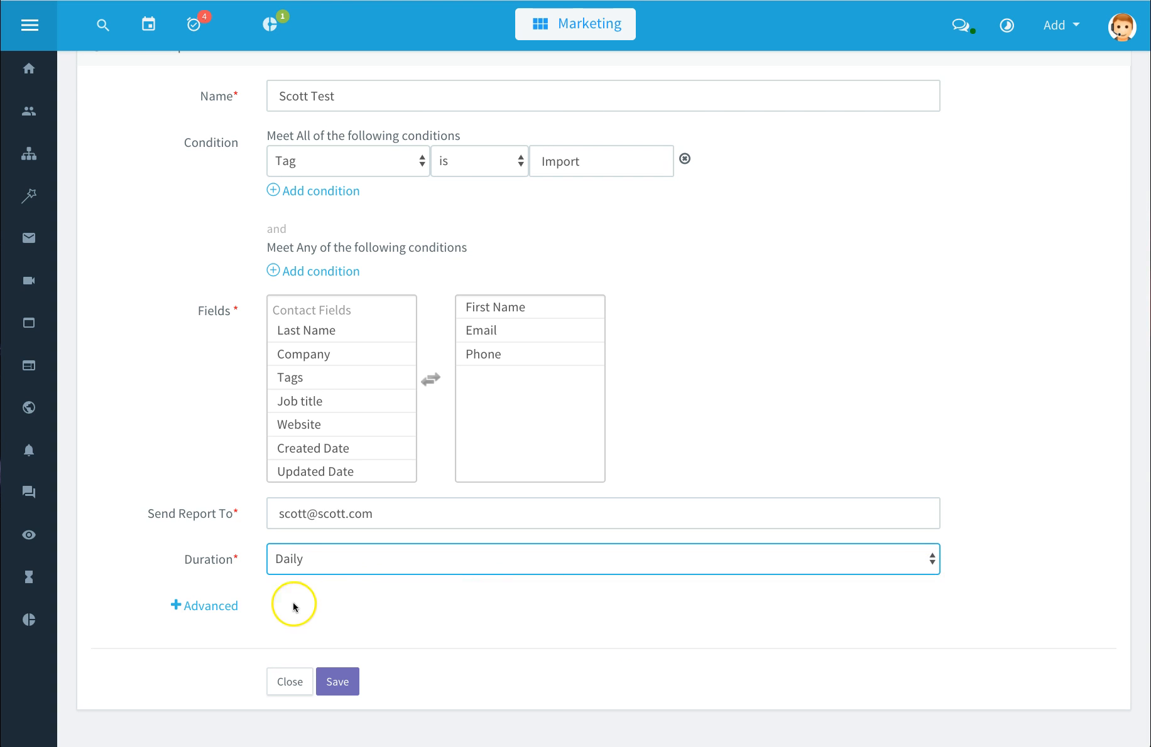
left_click(201, 606)
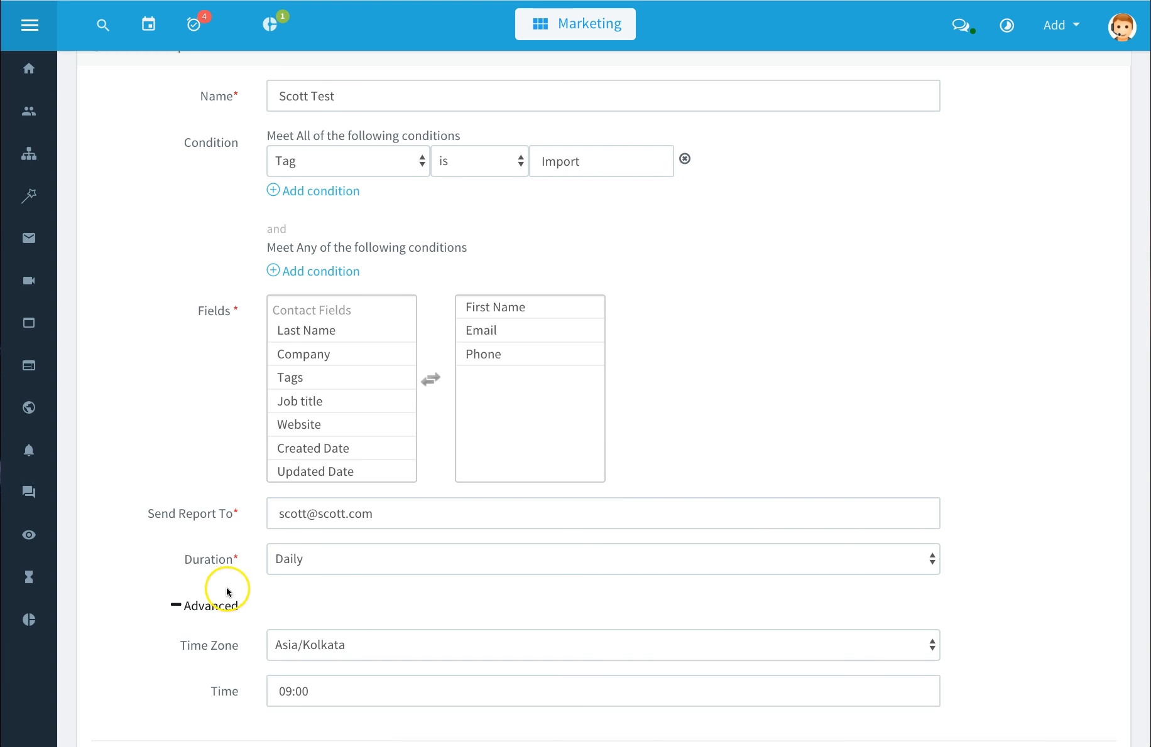
scroll(227, 590, "down", 3)
left_click(320, 602)
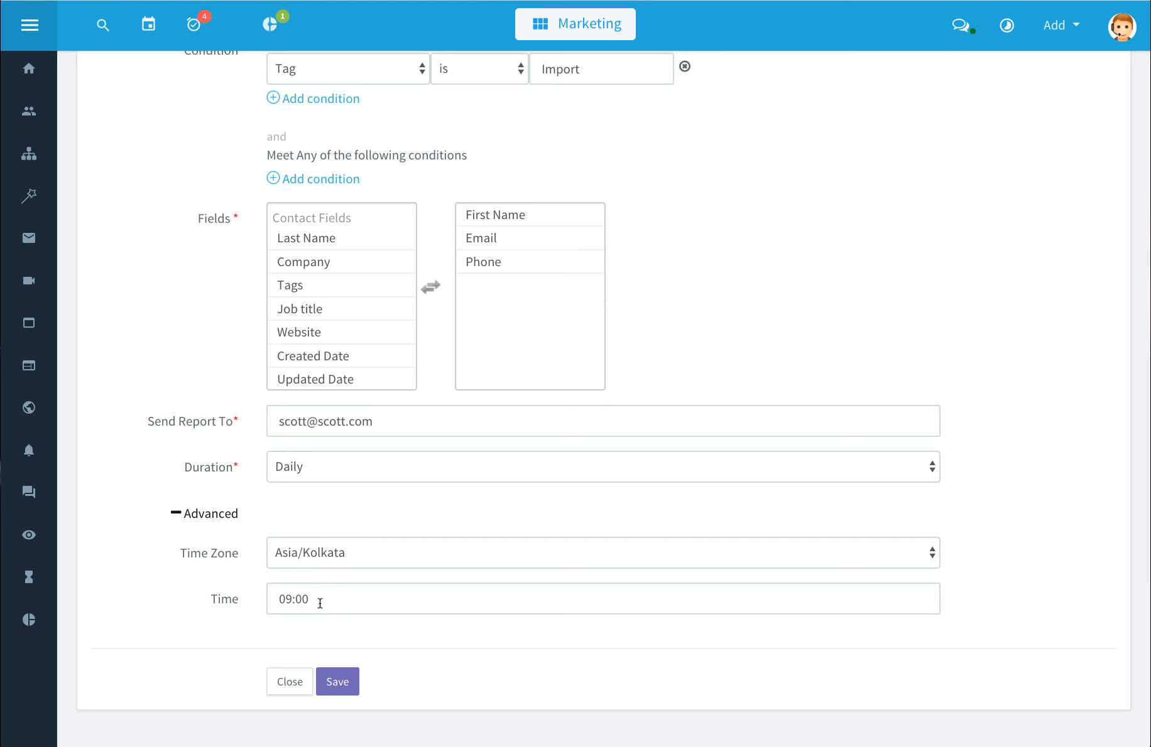
left_click(336, 687)
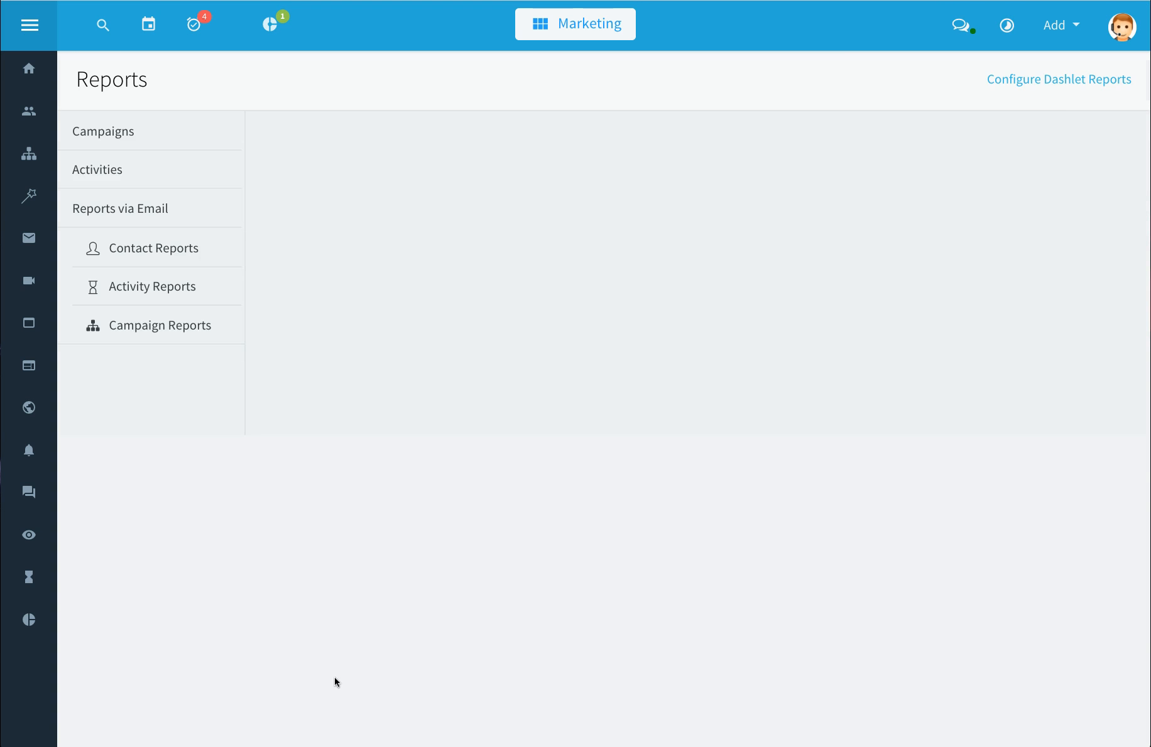
left_click(365, 529)
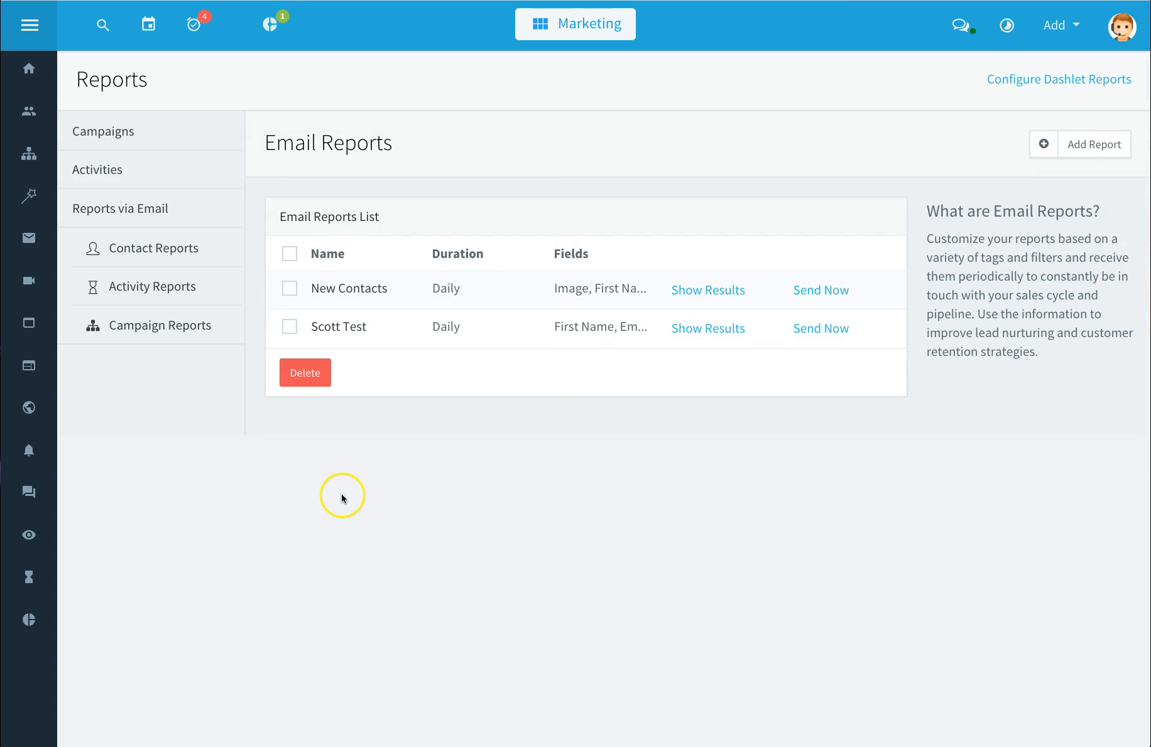
Step: Expand the Activities section of the Reports menu
mouse_move(129, 211)
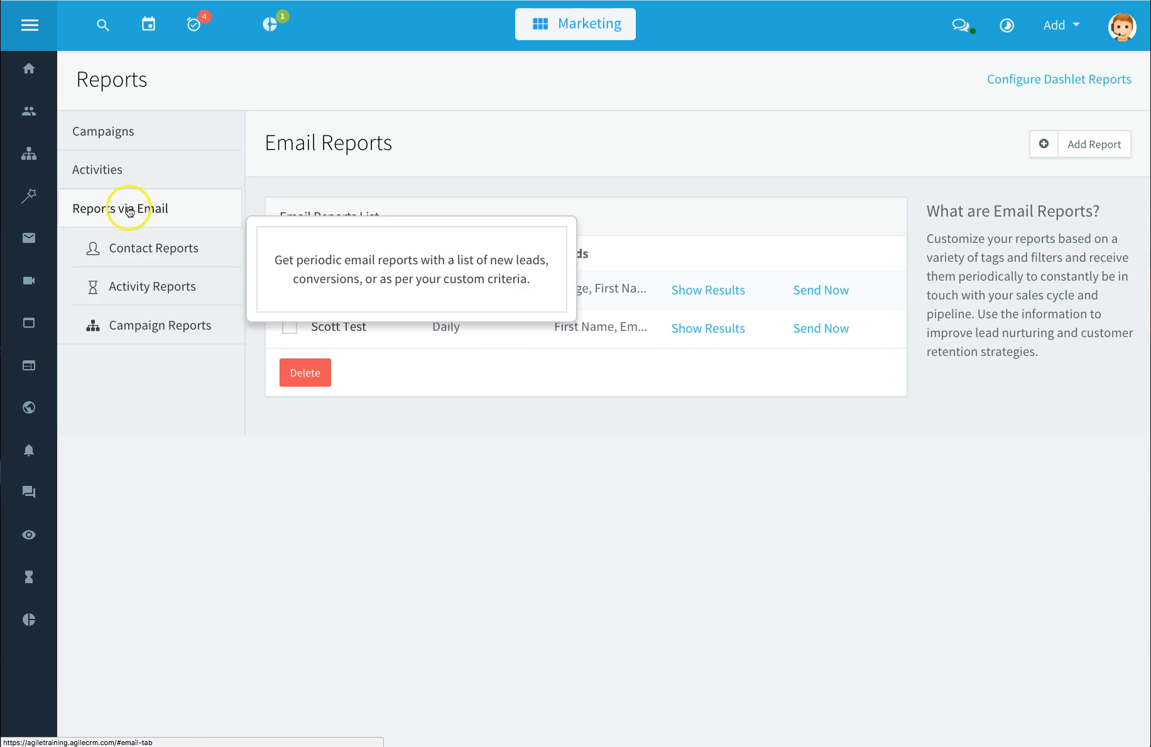
left_click(122, 176)
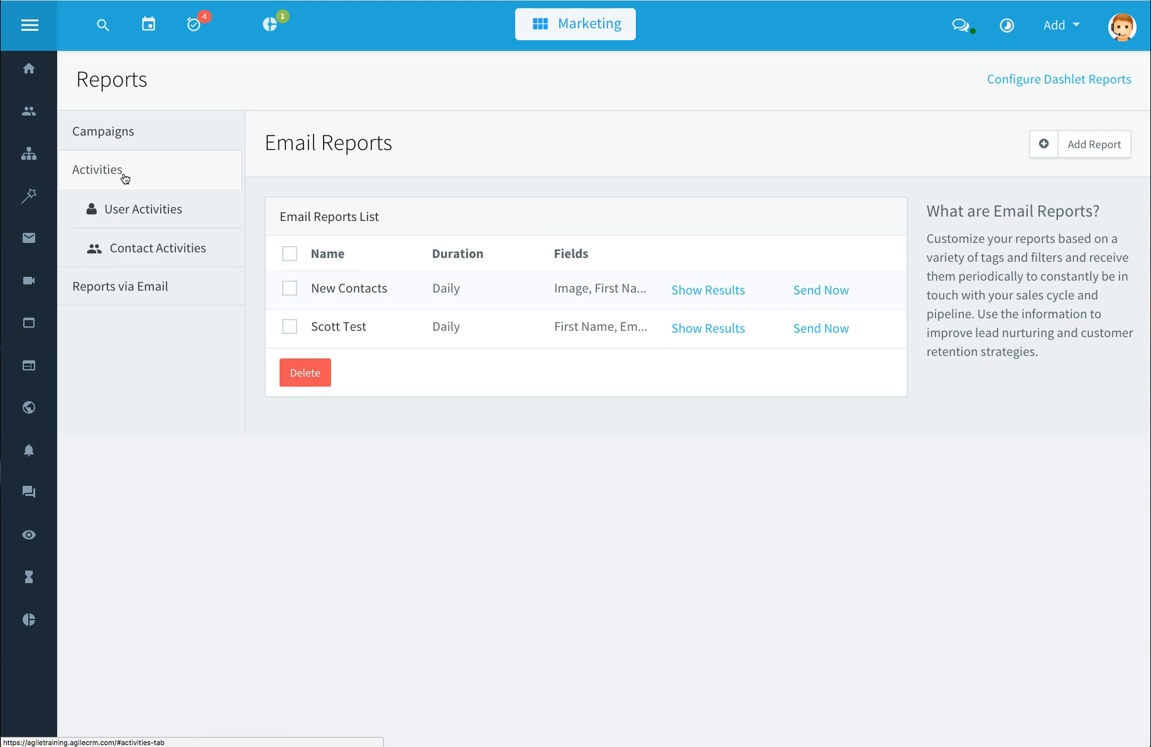